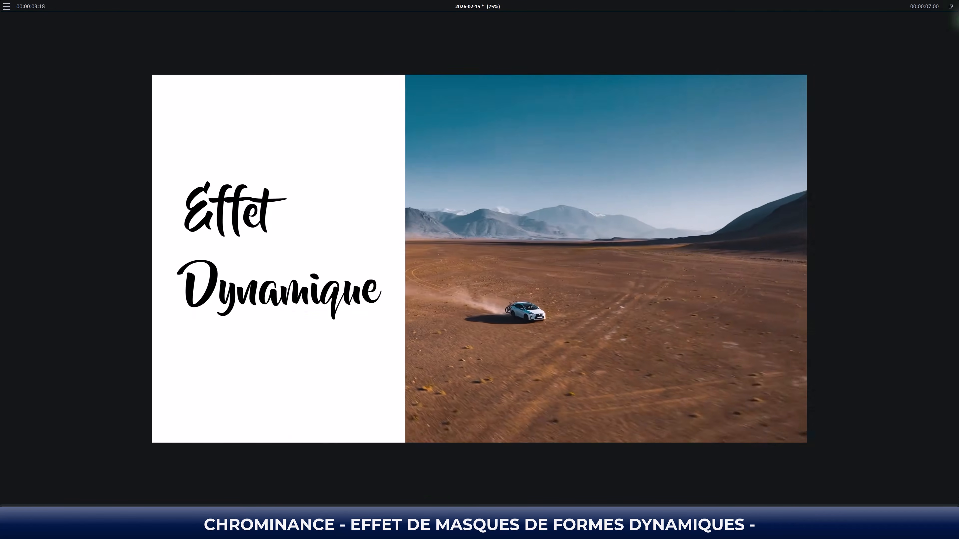
Exit the full-screen preview, add a new empty movie, and open the "fond noir et blanc 4k" import folder
click(950, 6)
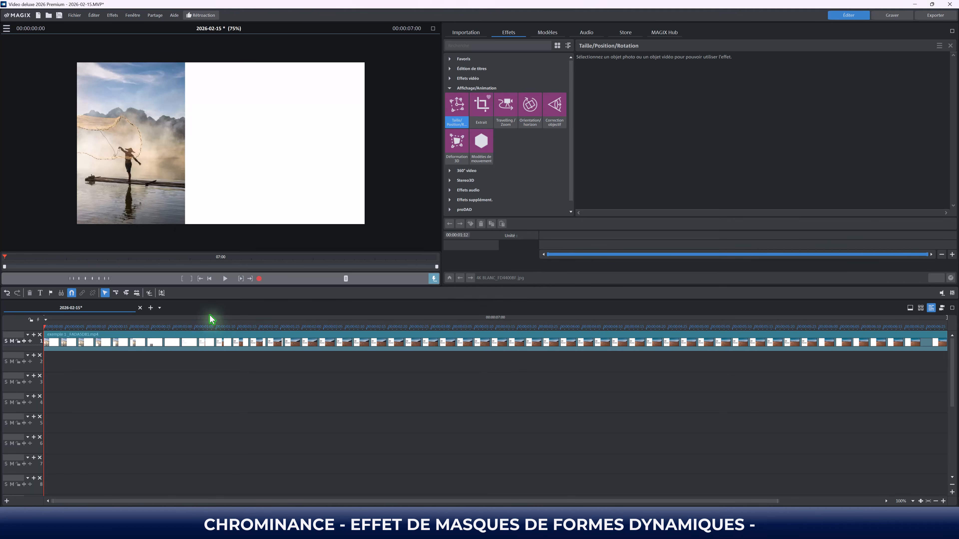
click(151, 308)
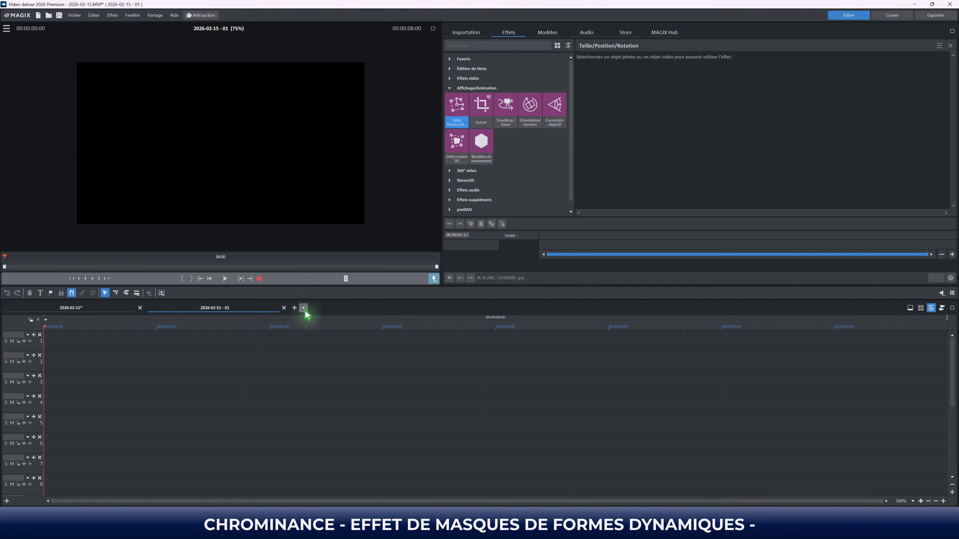
click(477, 36)
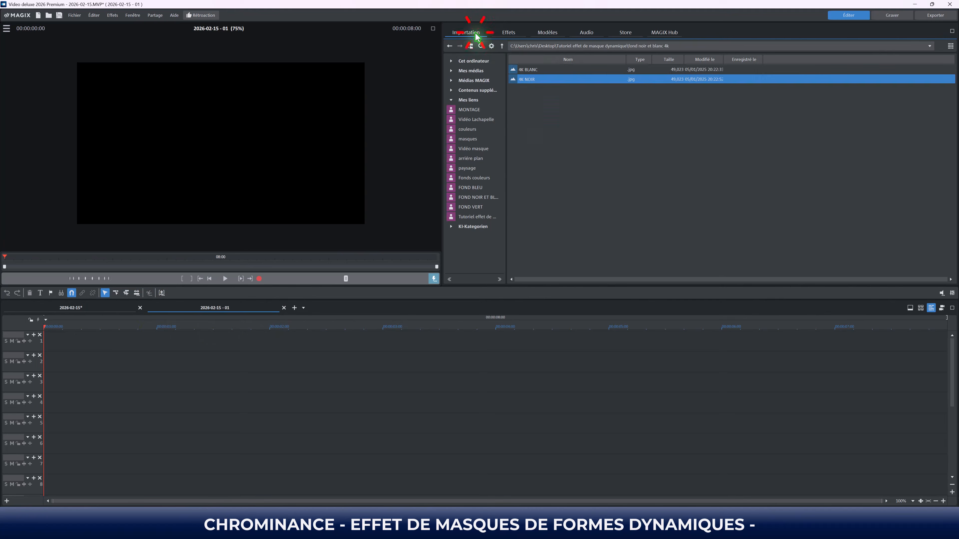
click(502, 46)
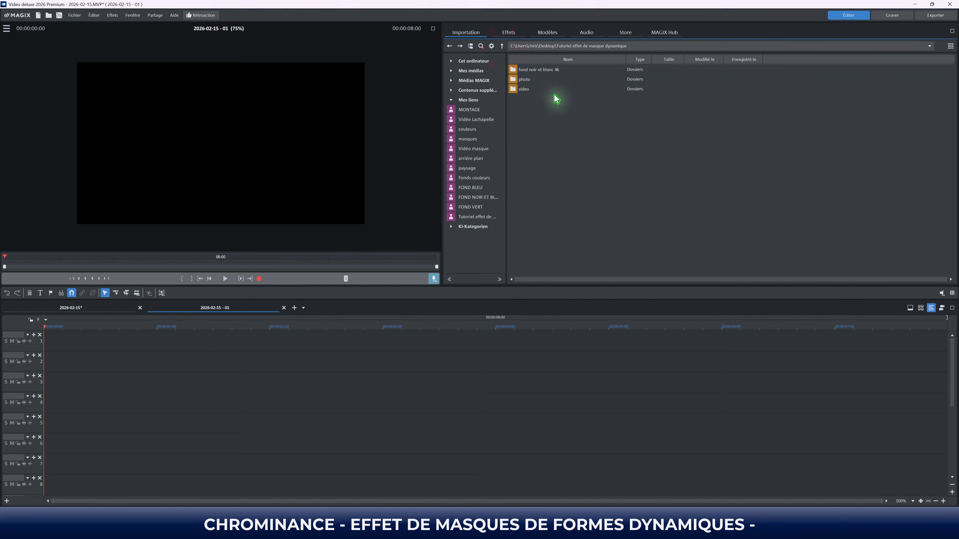
click(536, 71)
double_click(538, 75)
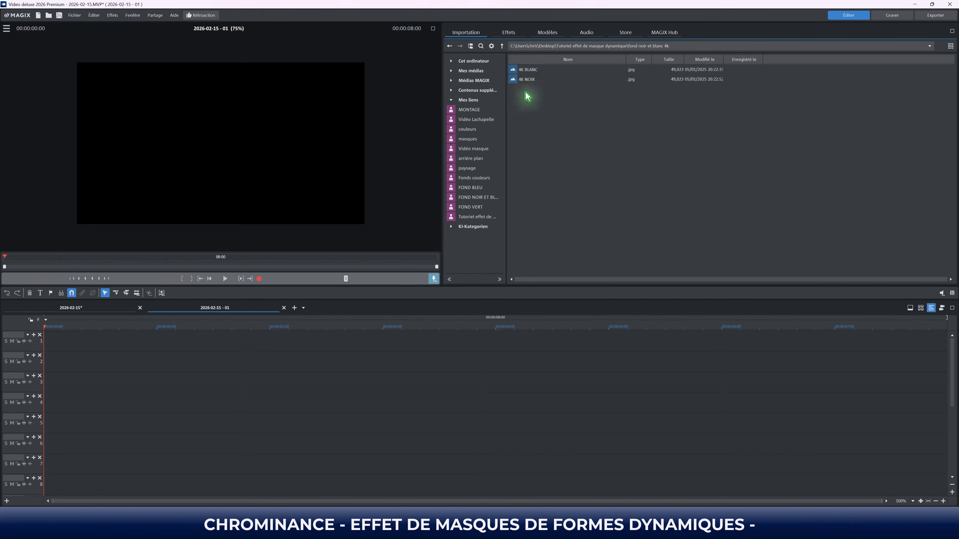
Place the 4K BLANC image on track 1 and the 4K NOIR image on track 2 at the movie's start
drag(521, 71, 71, 347)
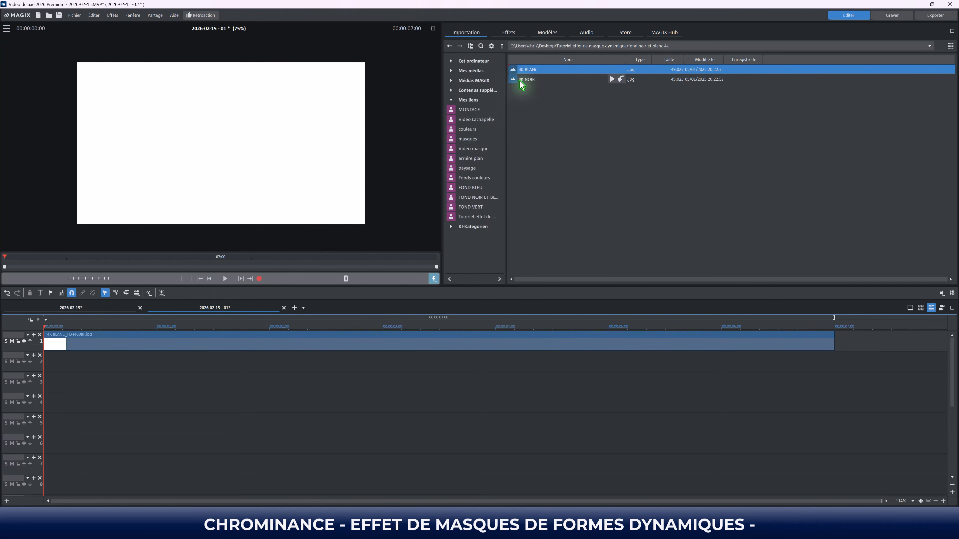
drag(522, 79, 72, 364)
click(113, 362)
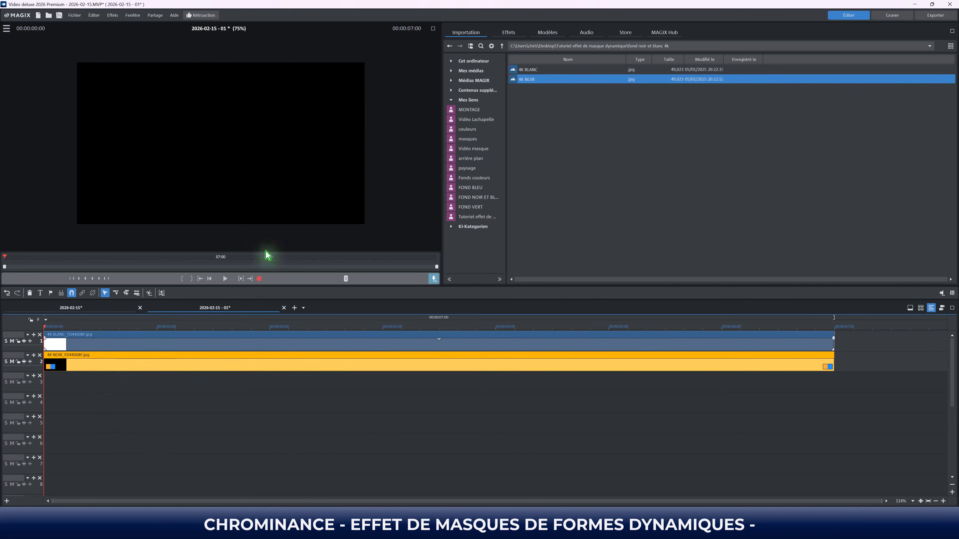
Apply the Taille/Position/Rotation effect to the black image and move its anchor point to the image's left edge, about -1927 px horizontally
click(508, 32)
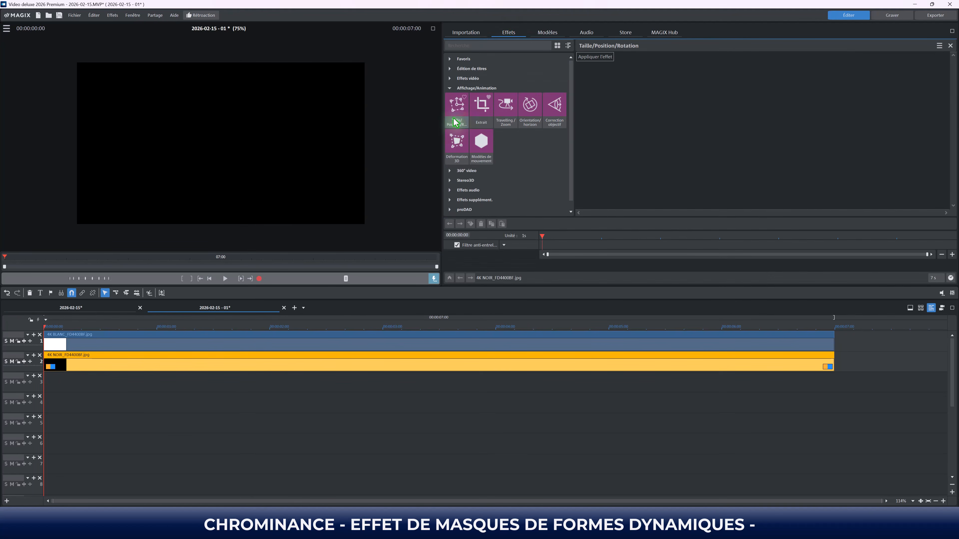
click(593, 58)
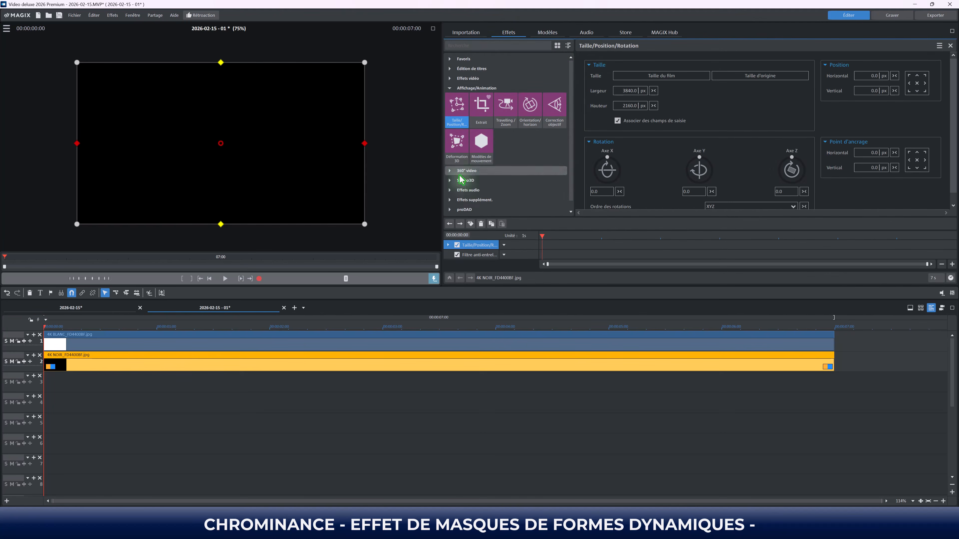
drag(221, 144, 78, 145)
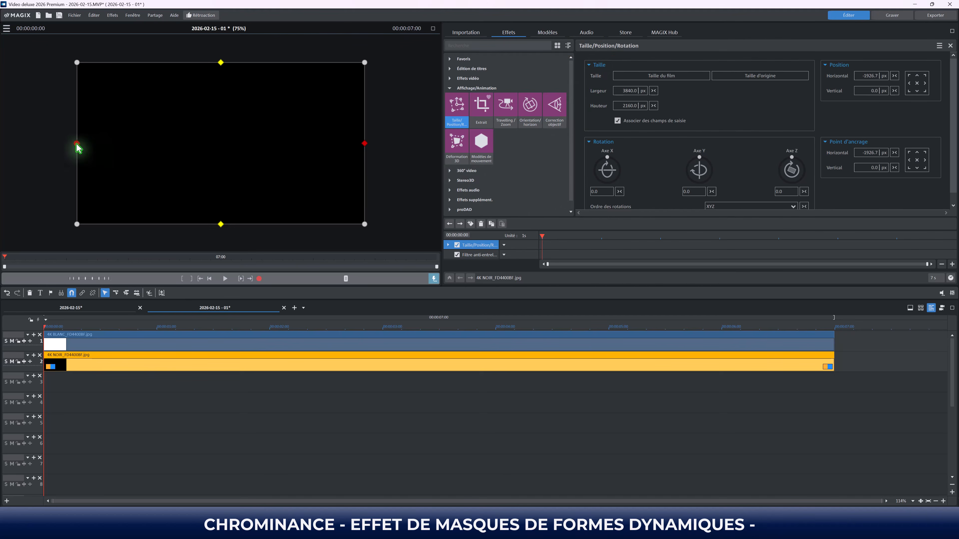
Unlink the black image's width and height and set its width to 20 % to form a vertical band
click(618, 121)
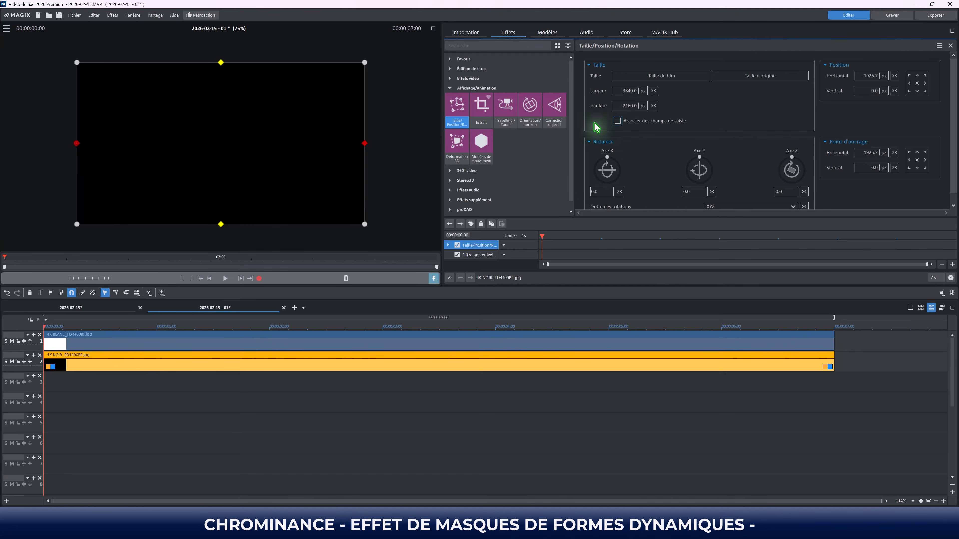
drag(366, 146, 122, 165)
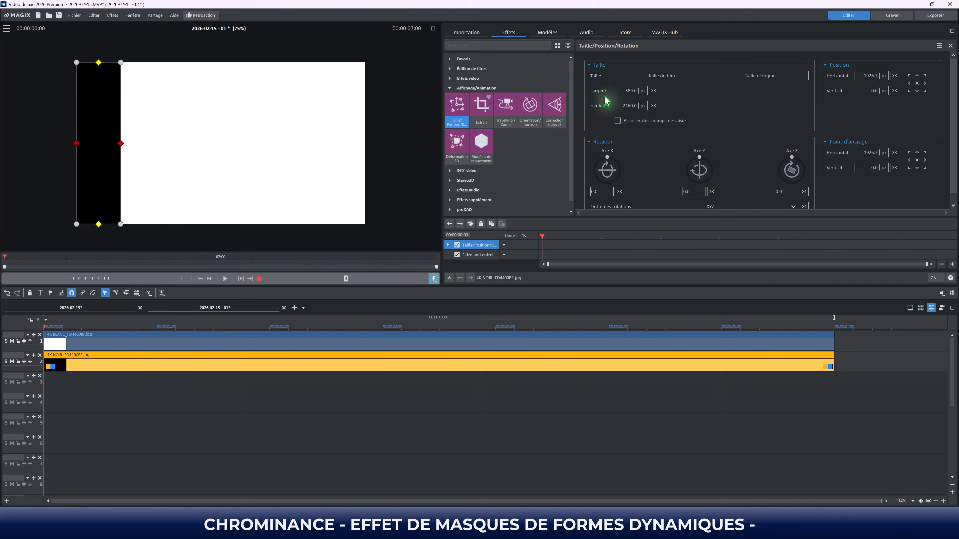
click(644, 92)
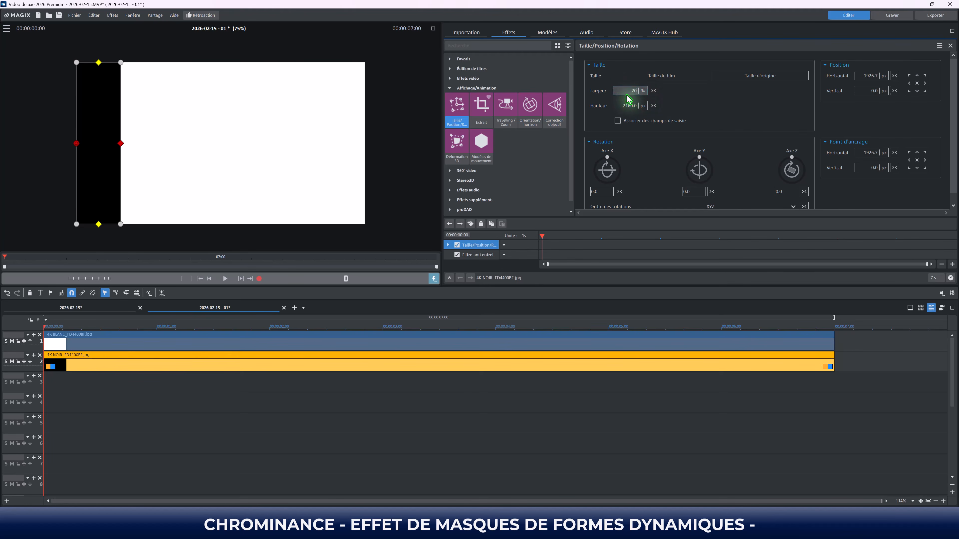
key(Return)
click(428, 422)
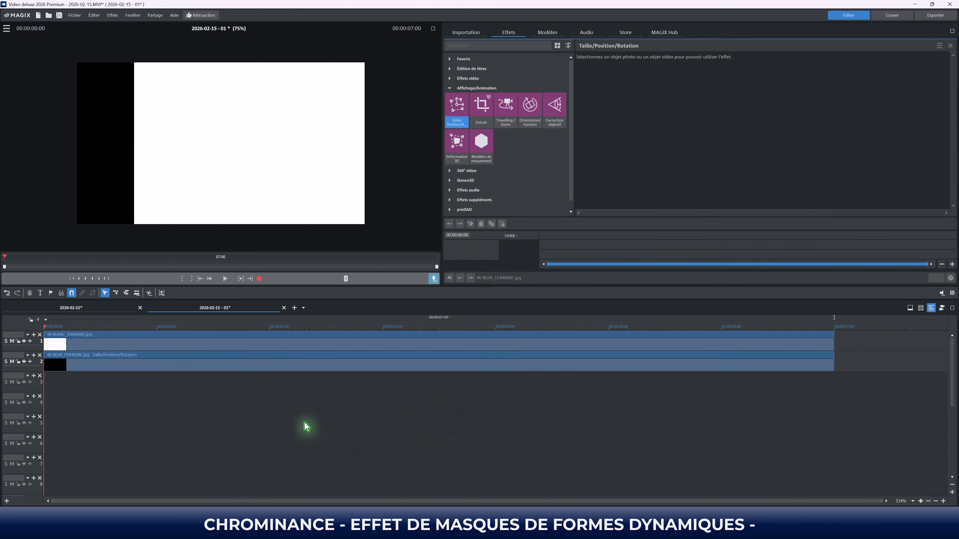
Duplicate the black band from track 2 onto track 3 and set the copy's horizontal position to -31 %
click(261, 364)
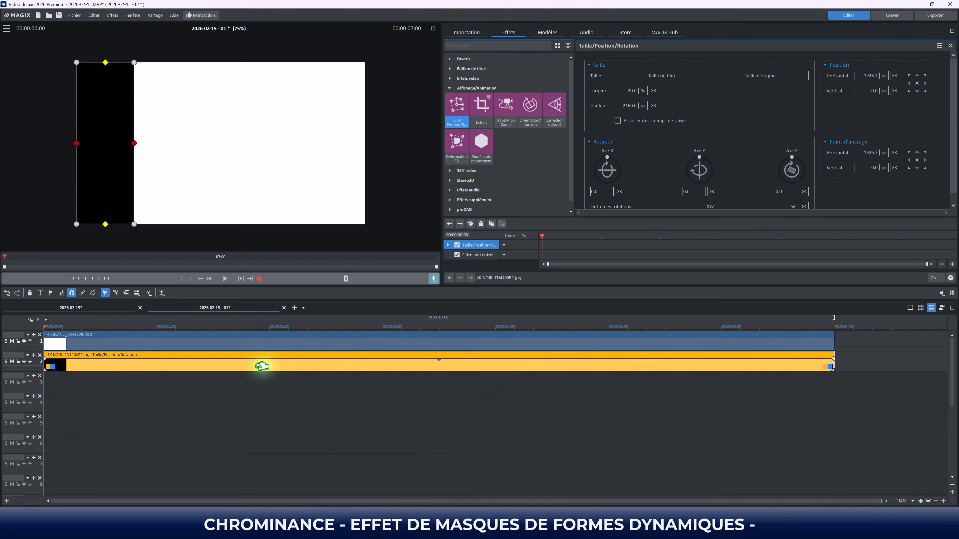
drag(261, 366, 132, 385)
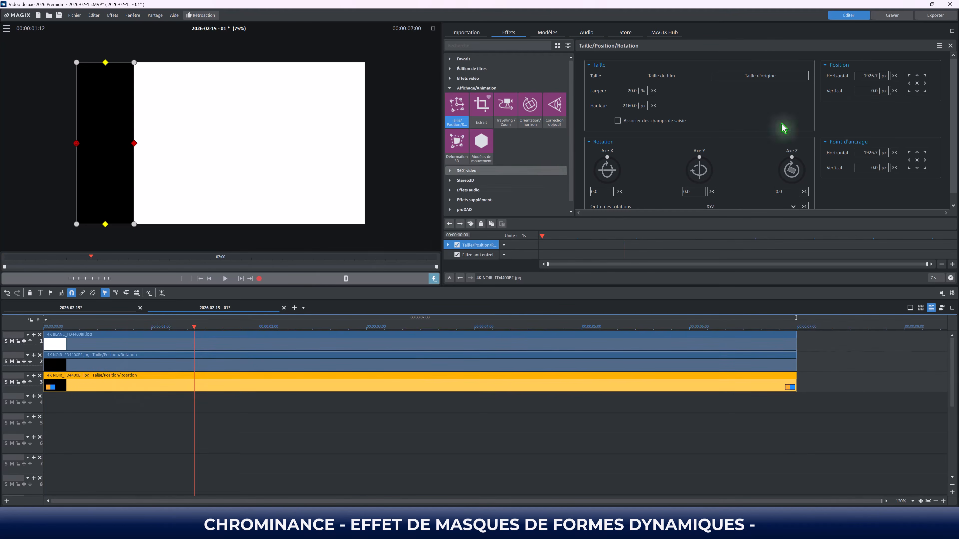
click(884, 77)
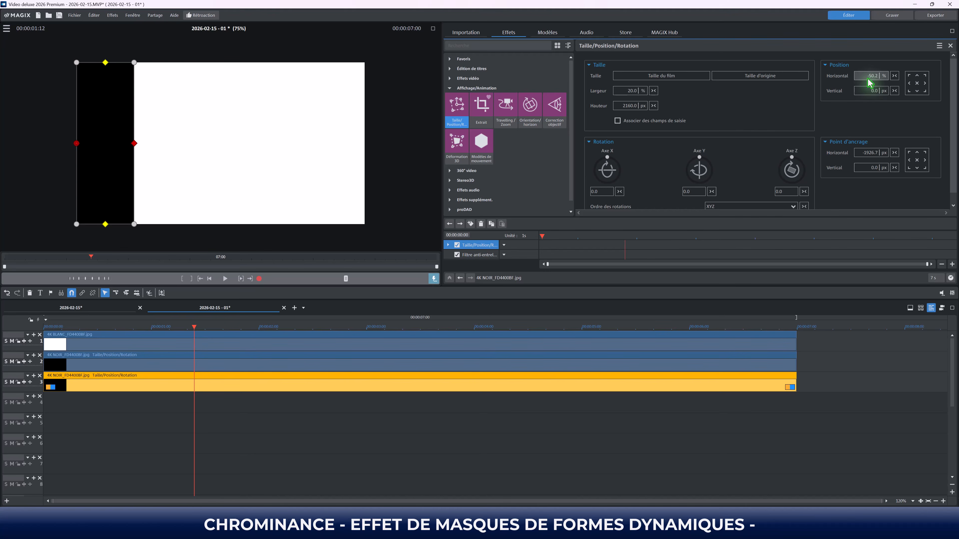
scroll(871, 83, up, 10)
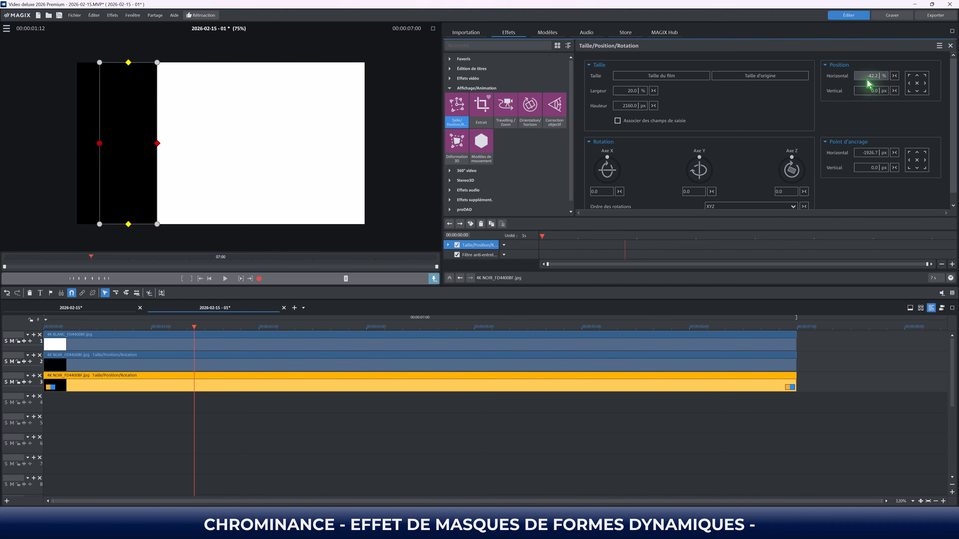
scroll(871, 83, up, 10)
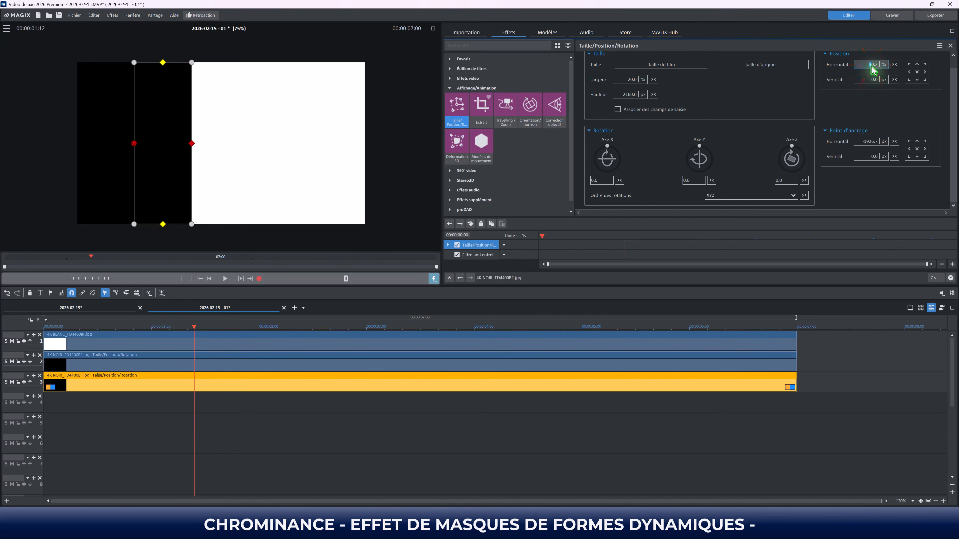
double_click(869, 72)
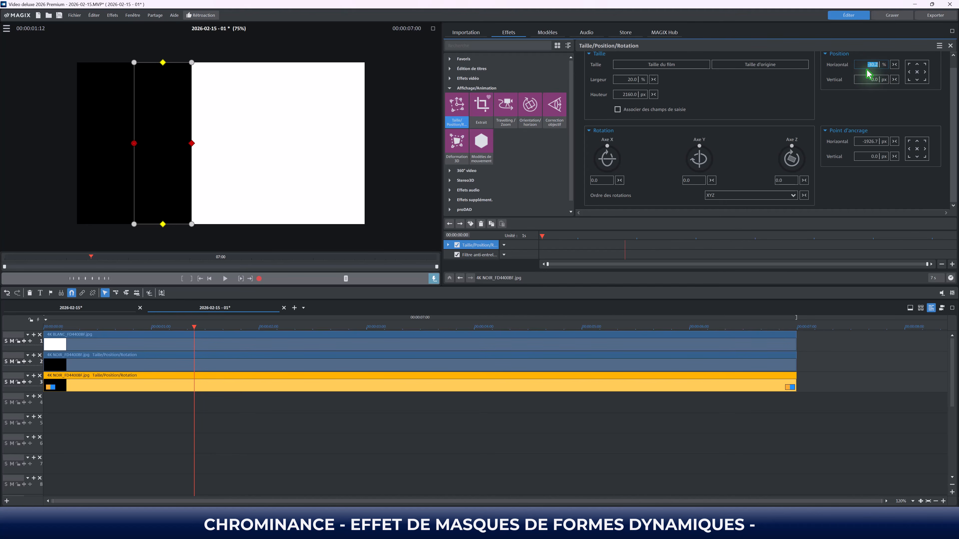
text(-31)
key(Return)
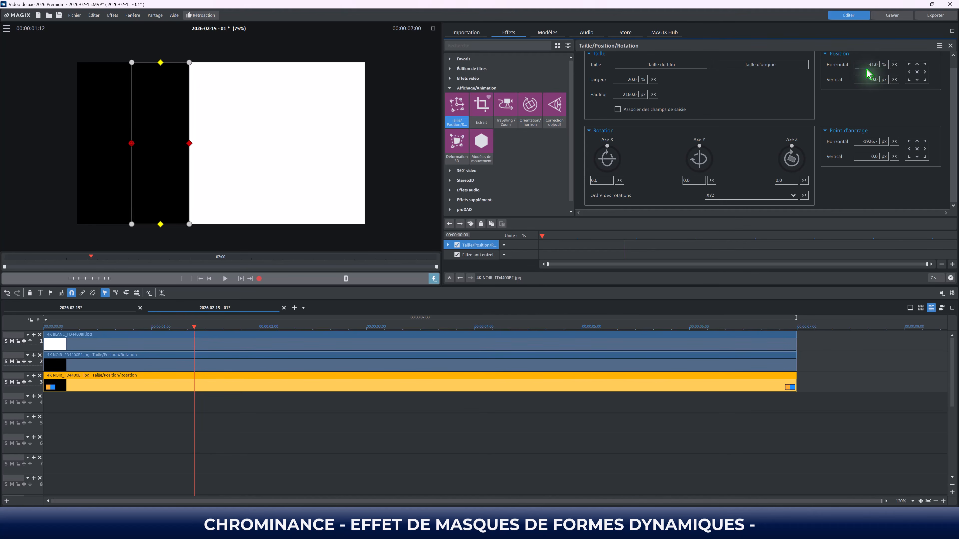
click(481, 417)
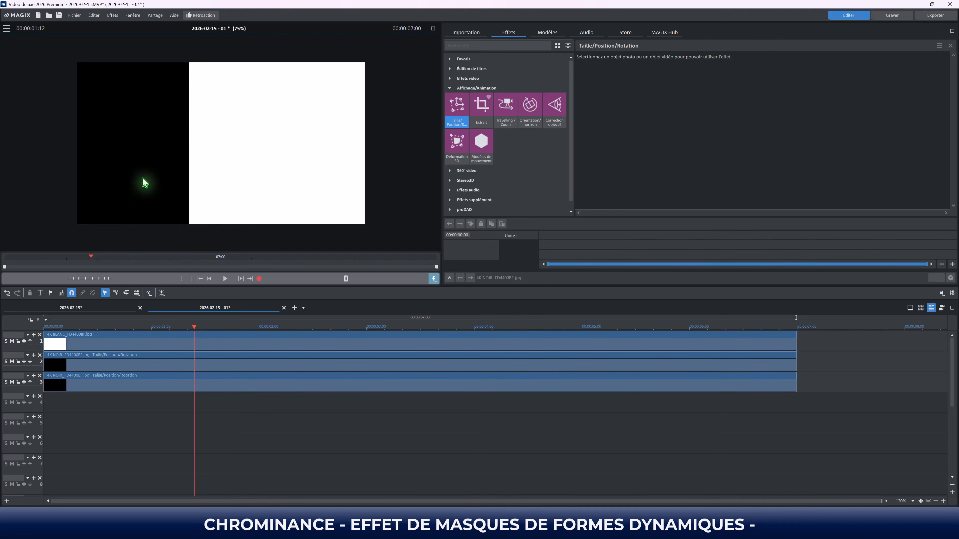
Duplicate the black band from track 3 onto track 4 and shift the copy's horizontal position to -11 %
click(242, 386)
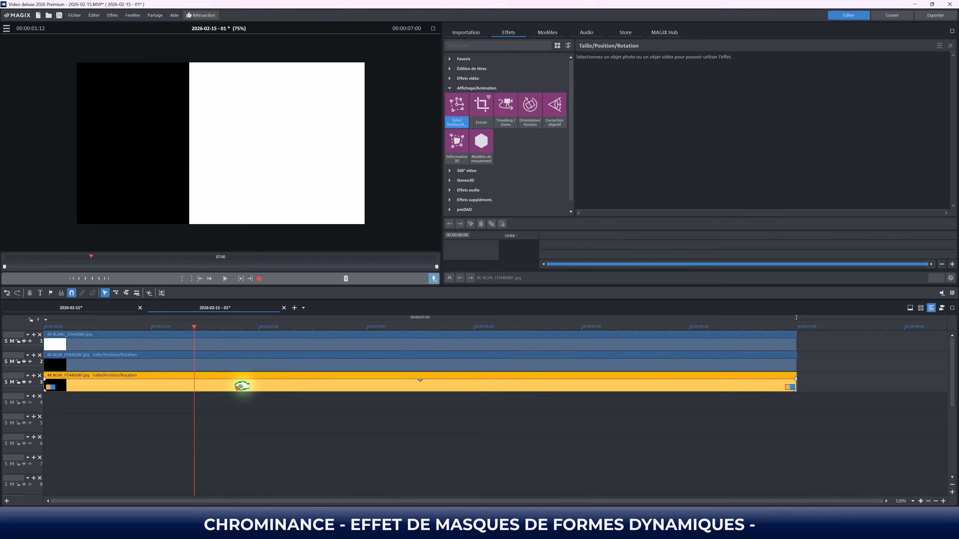
drag(242, 385, 110, 406)
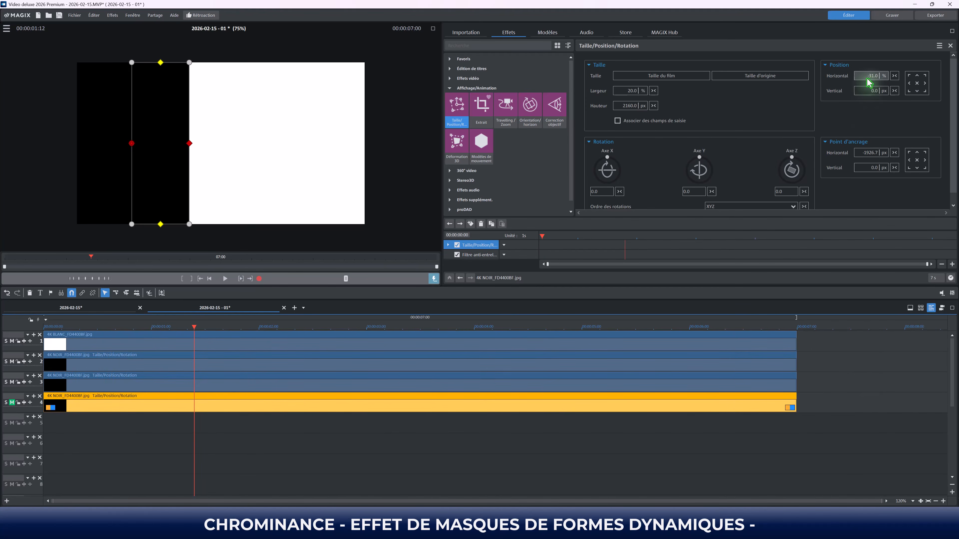
scroll(868, 82, up, 9)
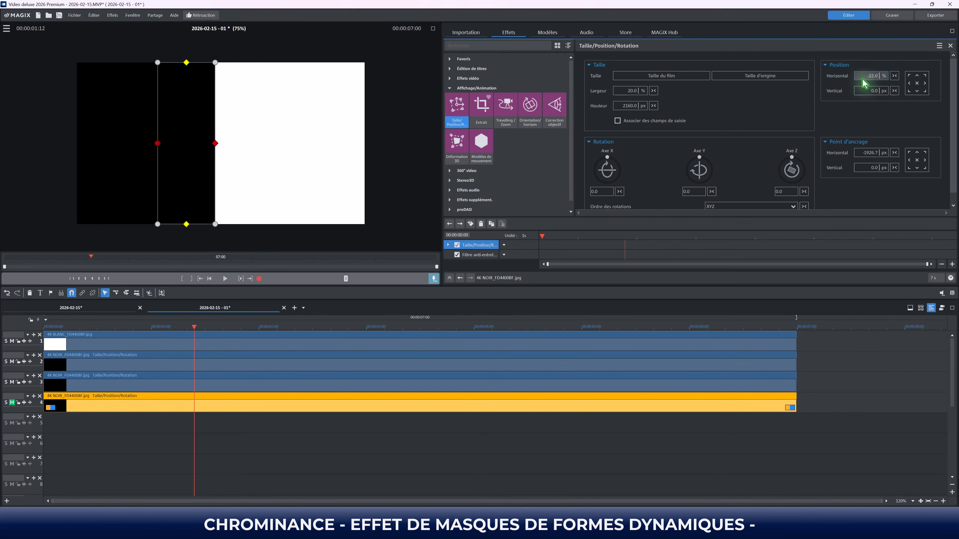
scroll(865, 82, up, 11)
click(736, 455)
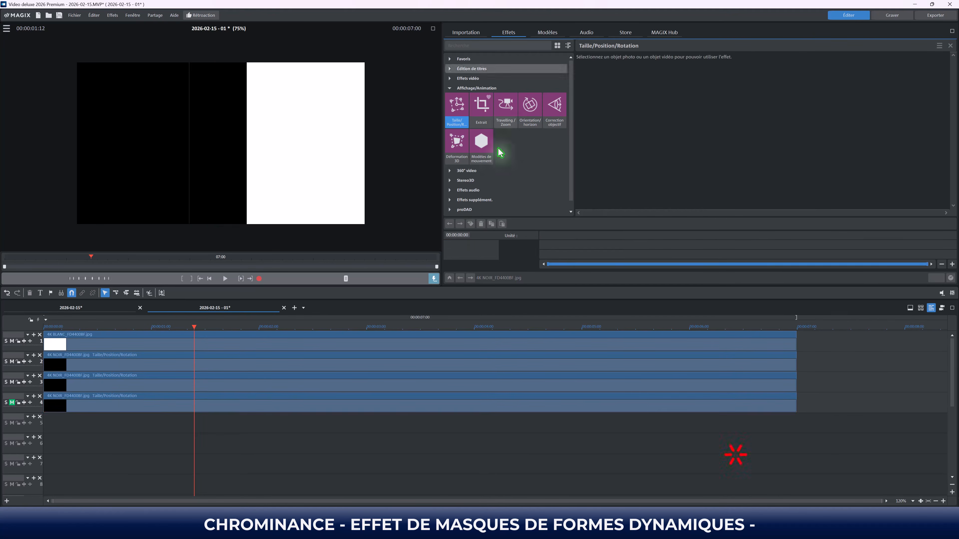
Inspect the joins between the bands in full-screen preview and set the track 4 band's horizontal position to -12 %
key(alt+Return)
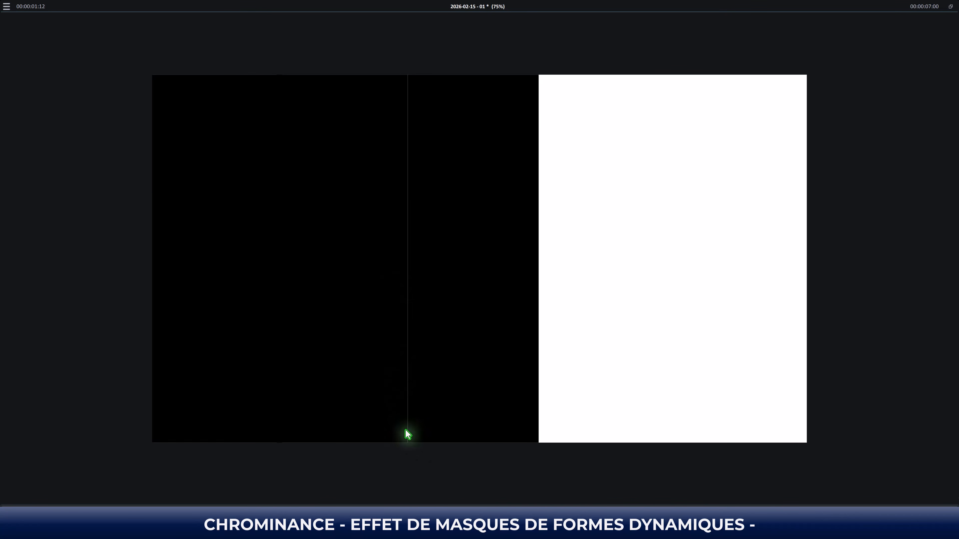
click(951, 7)
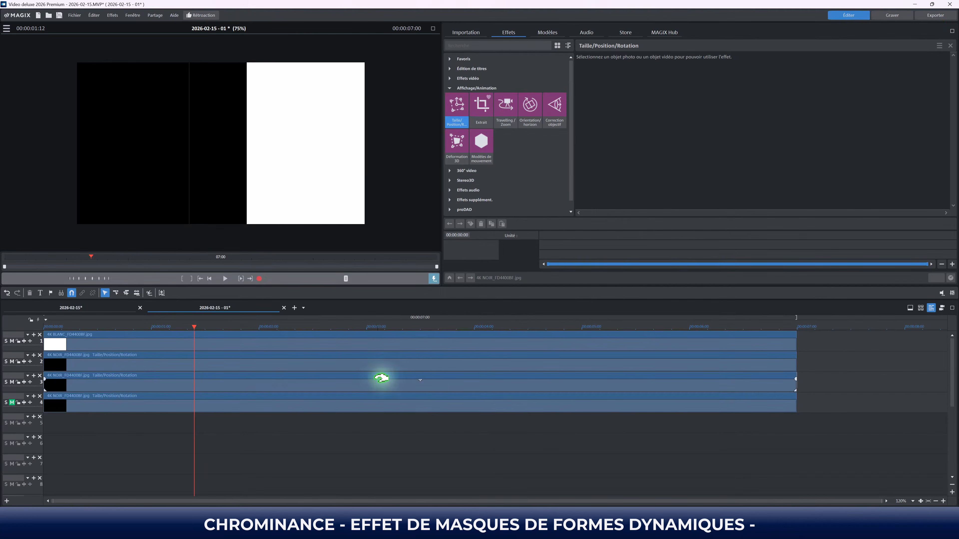
click(381, 401)
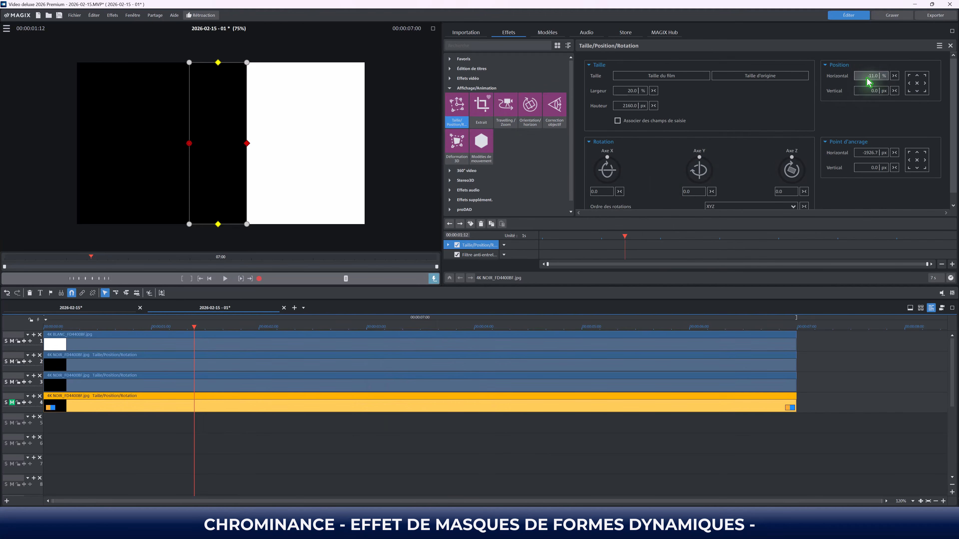
click(873, 77)
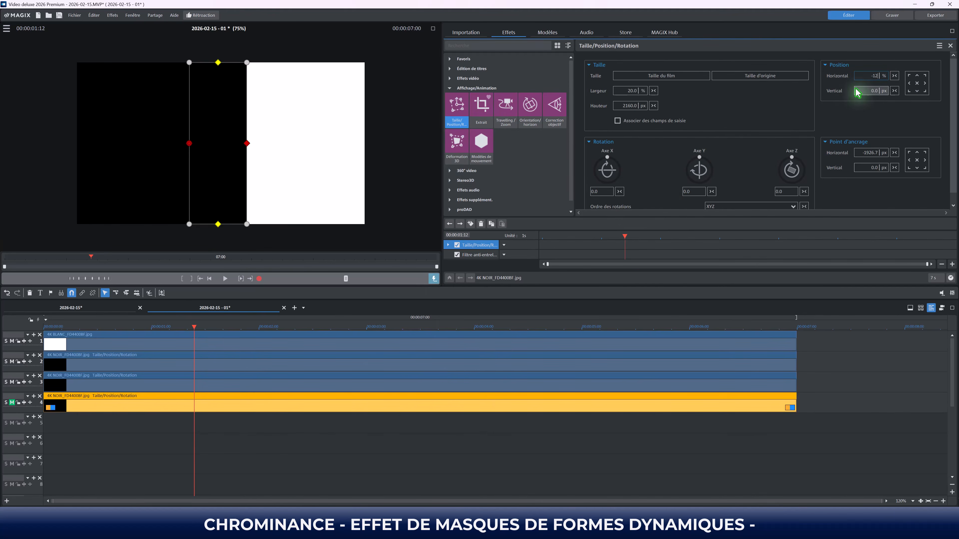
key(Return)
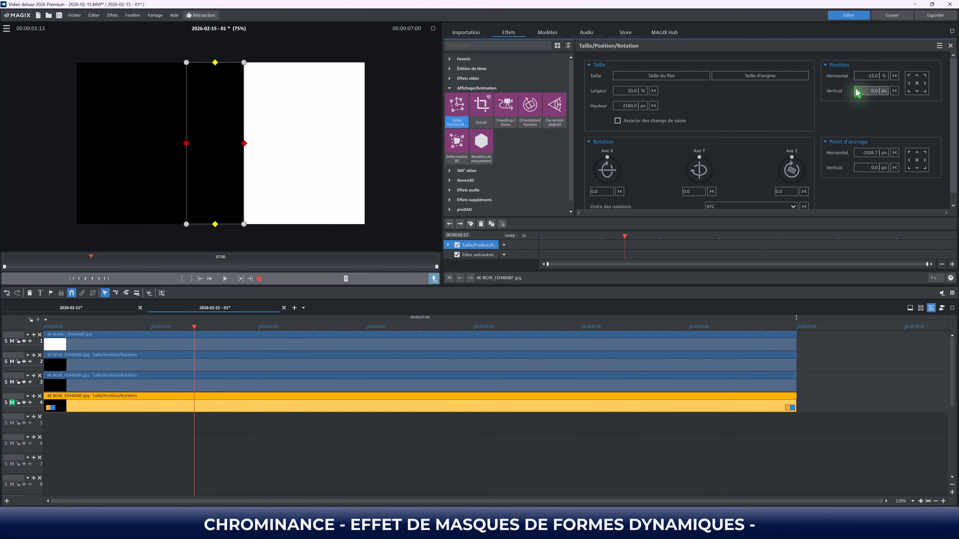
click(576, 439)
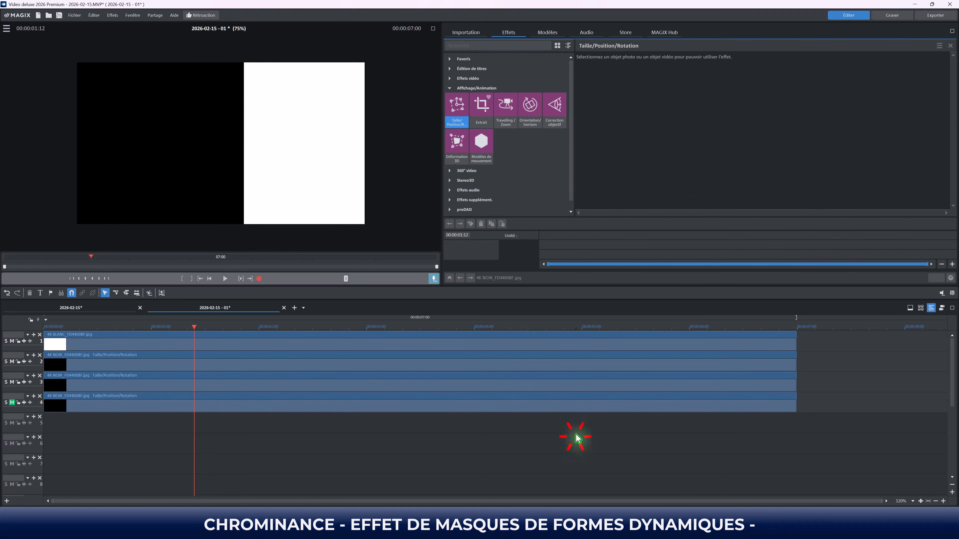
Widen the track 4 black band to about 63 % so it extends just past the frame's right edge
click(460, 406)
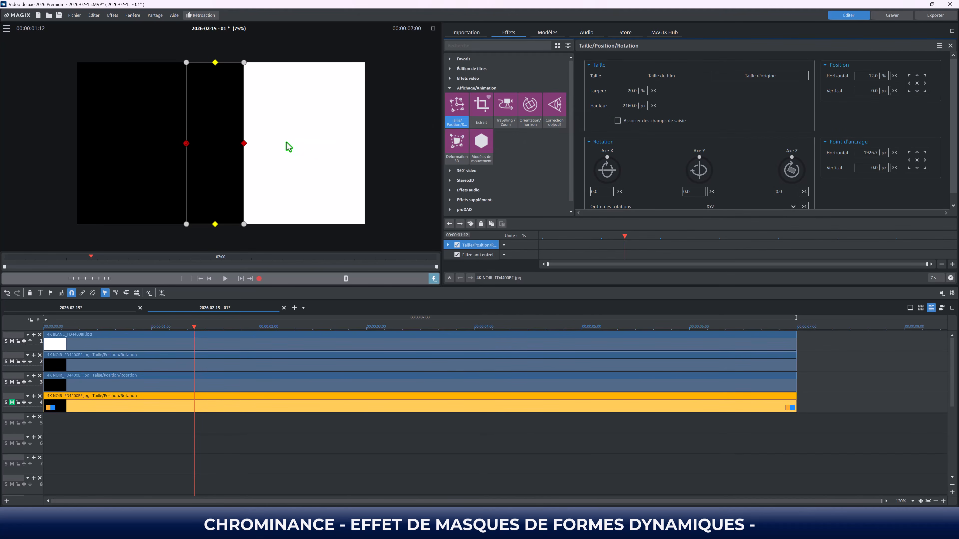
drag(244, 145, 370, 158)
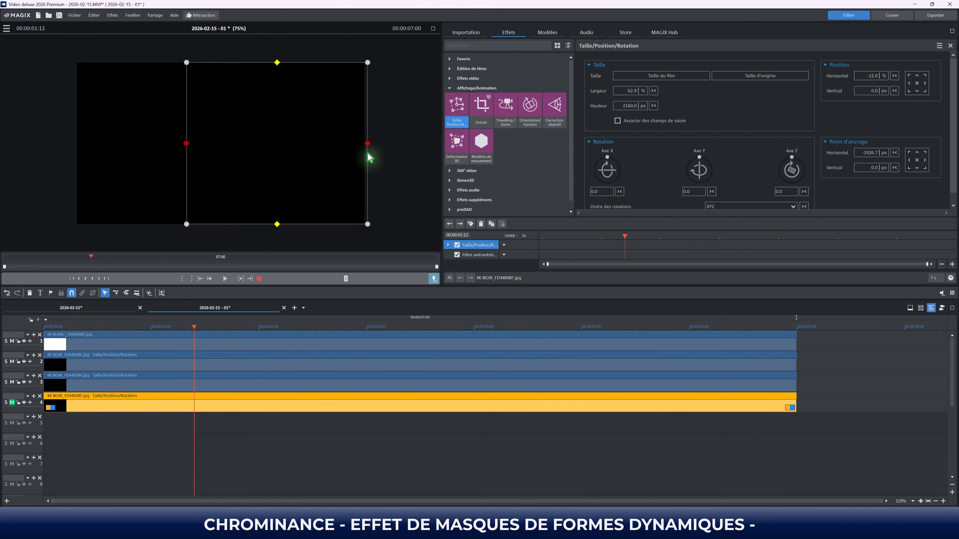
click(354, 439)
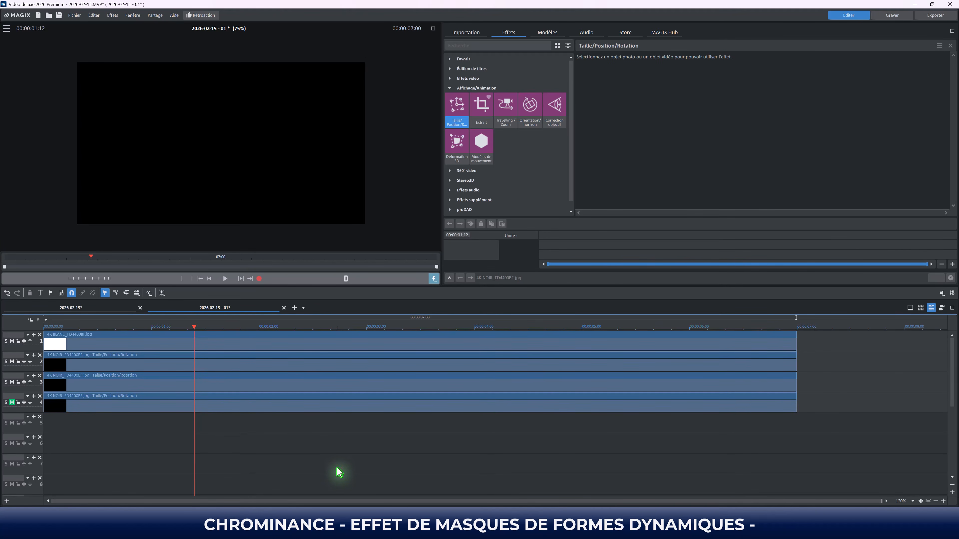
Mute track 4 and select the black band on track 2 with its effect keyframe area shown
click(280, 469)
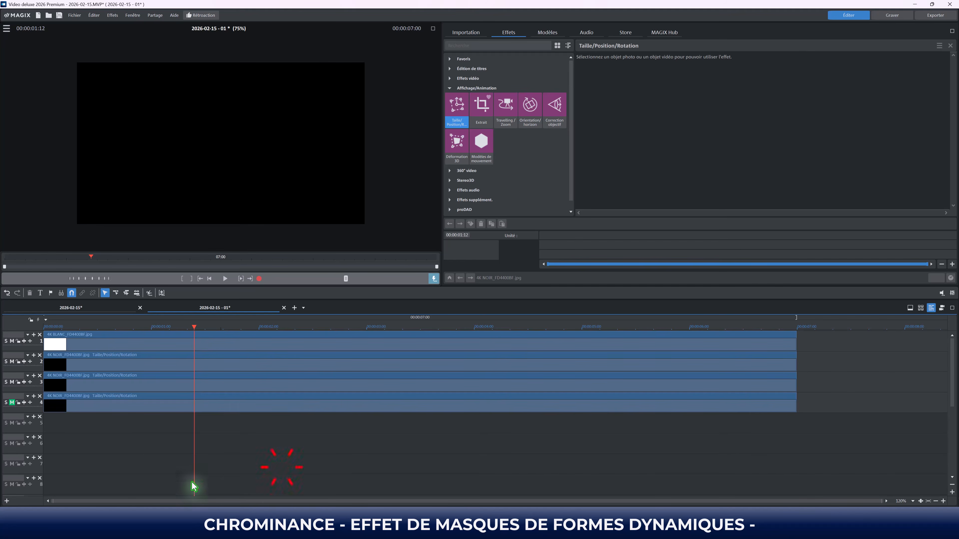
click(12, 403)
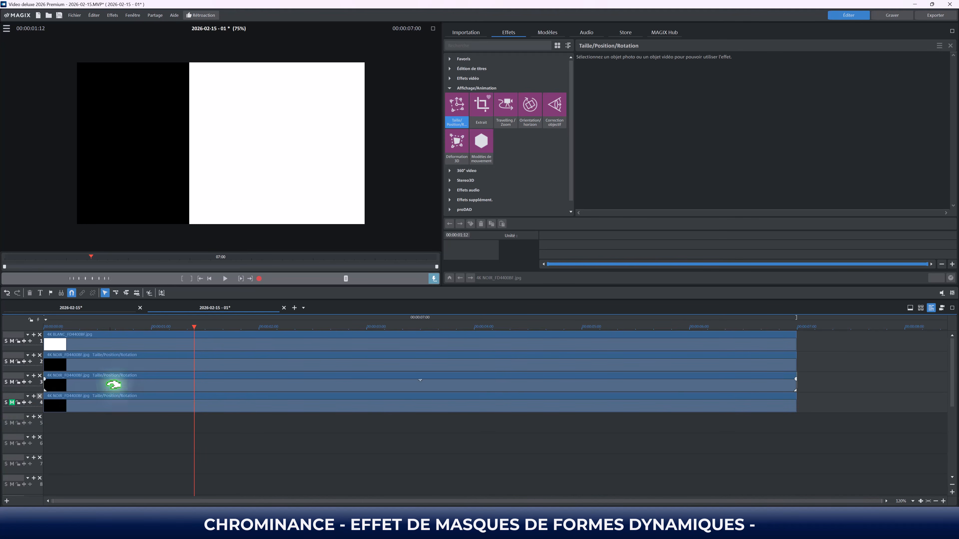
click(125, 365)
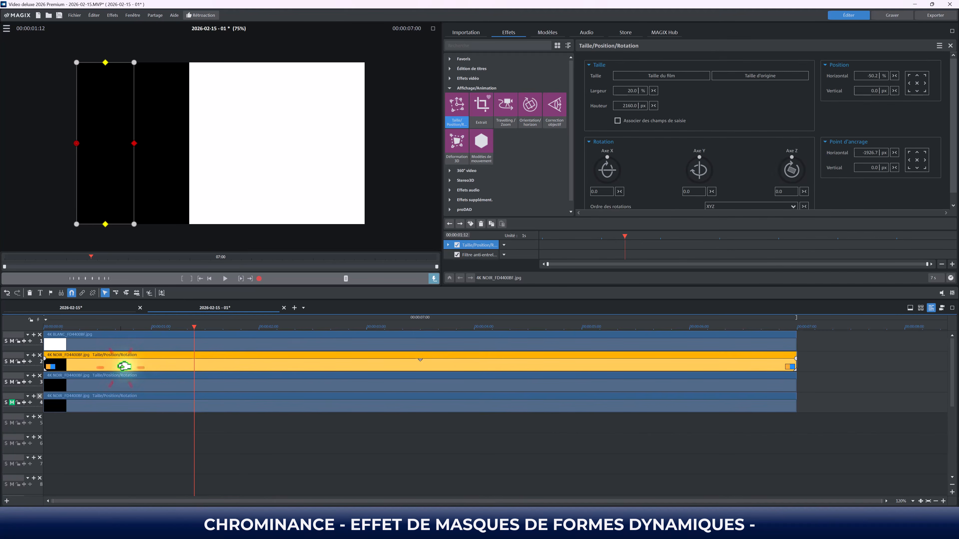
click(449, 278)
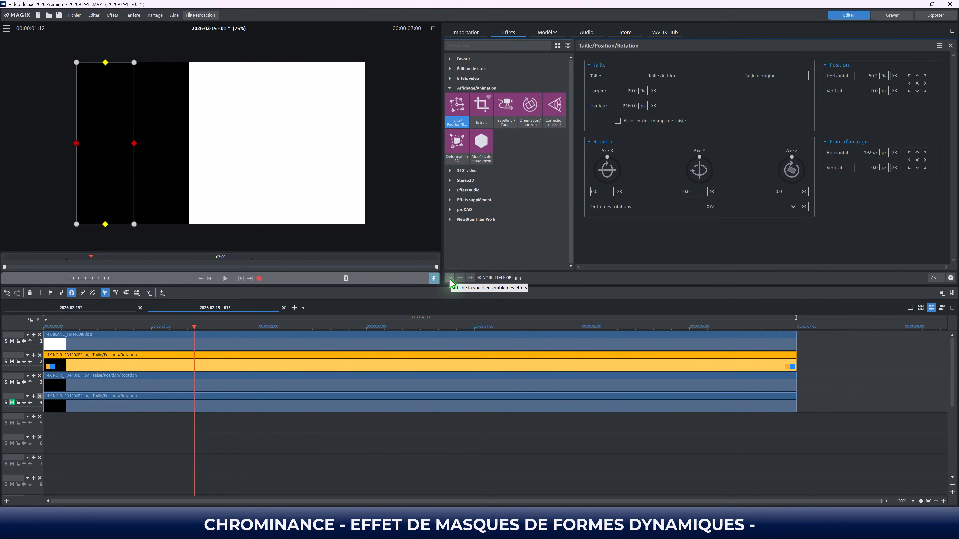
click(450, 278)
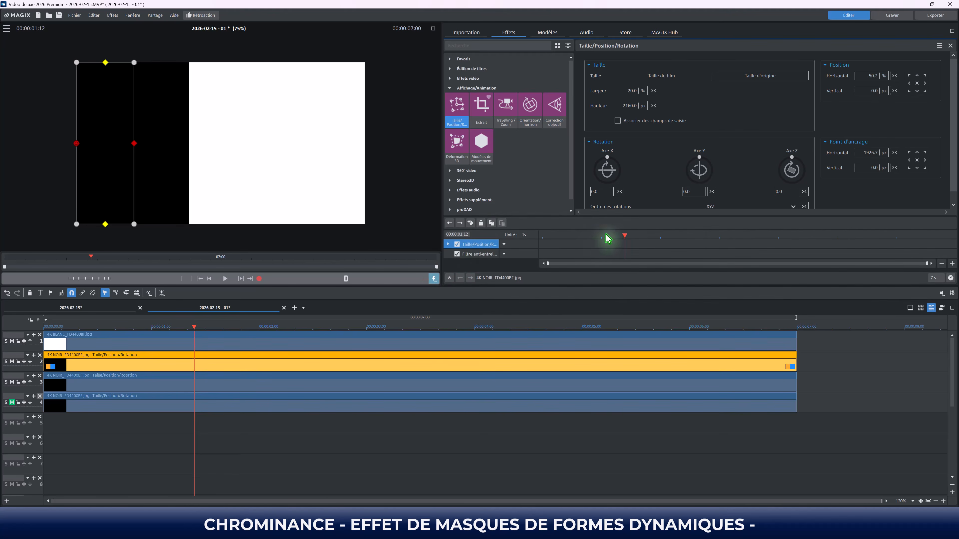
mouse_move(613, 218)
mouse_down()
mouse_move(616, 199)
mouse_move(619, 218)
mouse_up()
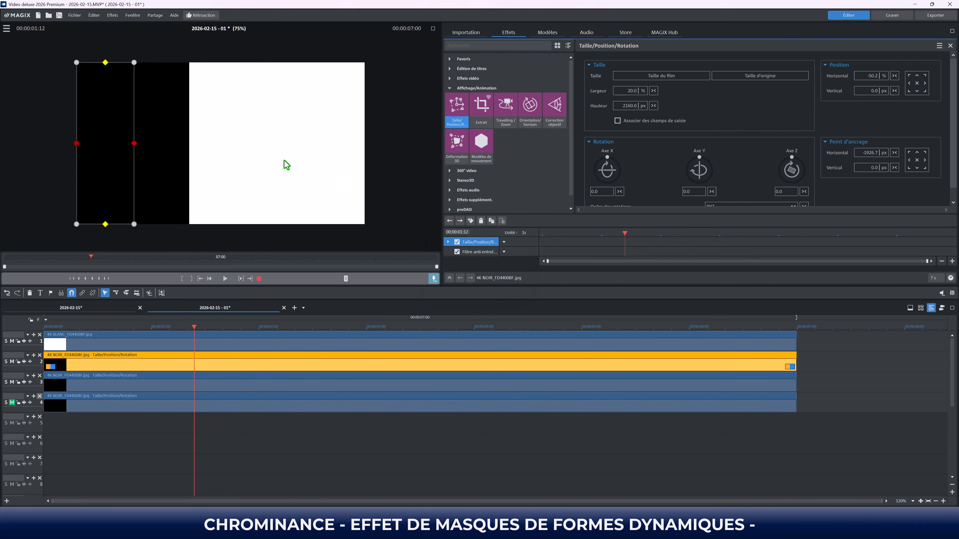
Animate the track 2 band's vertical position from -102 % at 00:00:00:00 to 0 % at 00:00:01:00 with smooth keyframe interpolation
drag(595, 235, 601, 235)
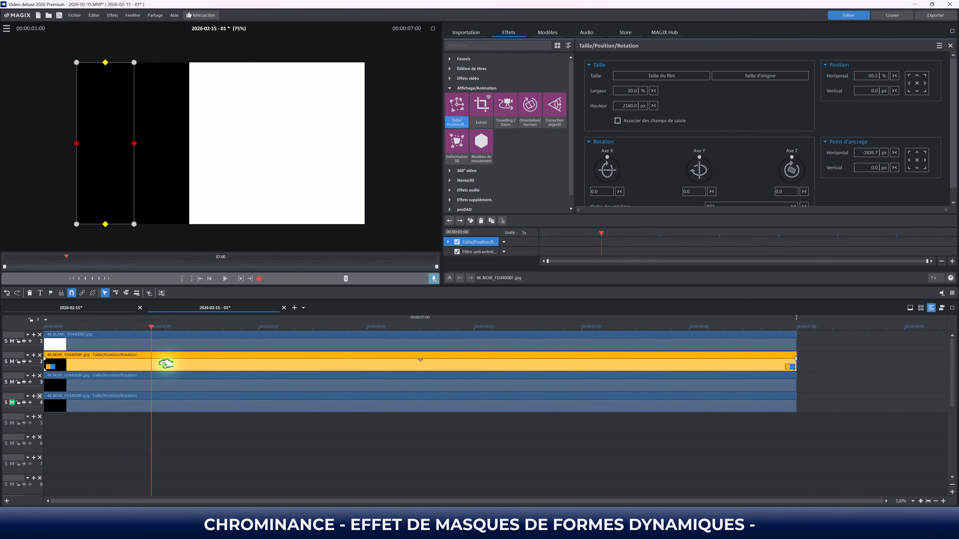
click(471, 221)
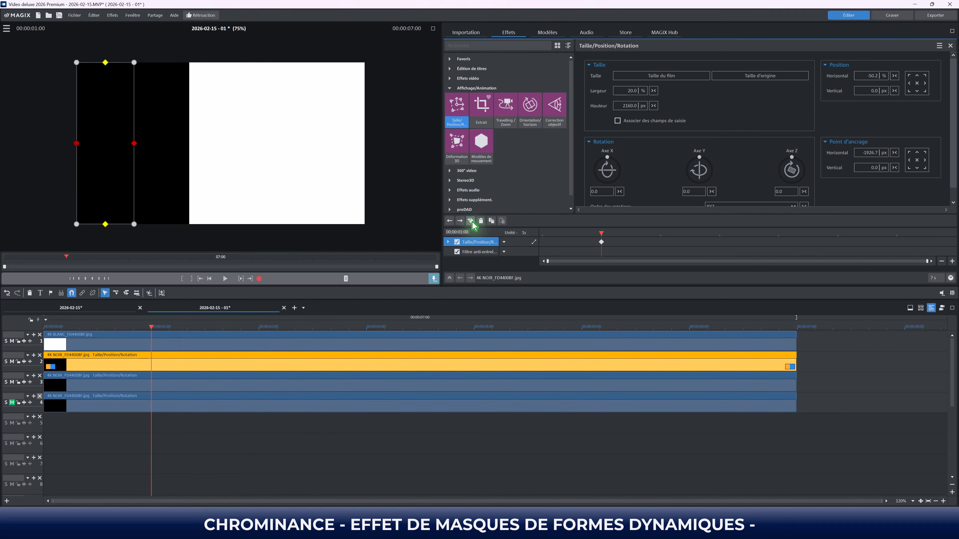
click(534, 242)
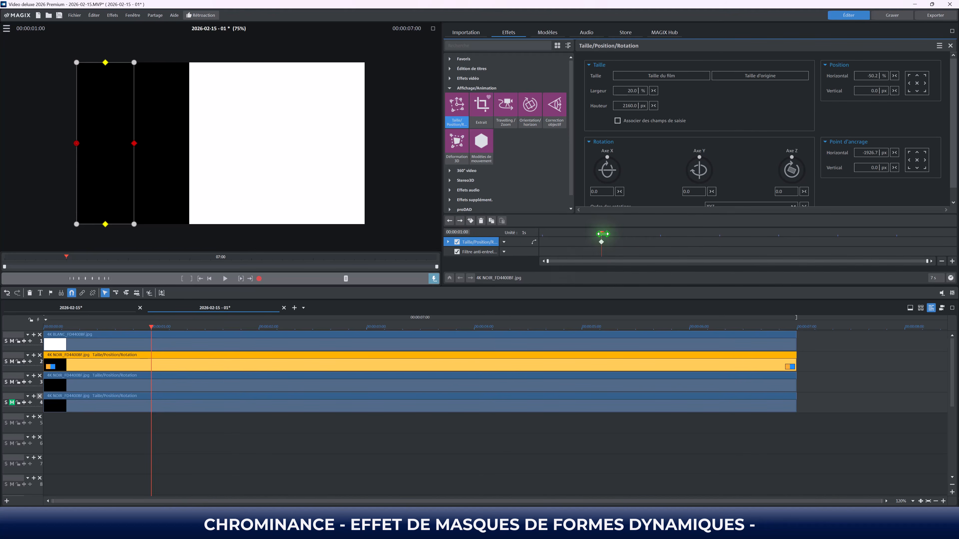
drag(602, 233, 539, 236)
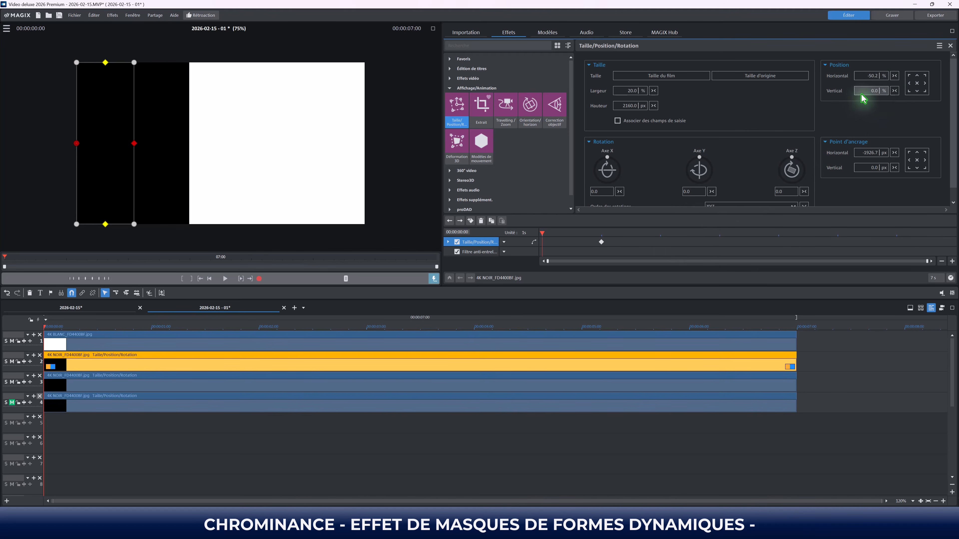
drag(866, 99, 871, 100)
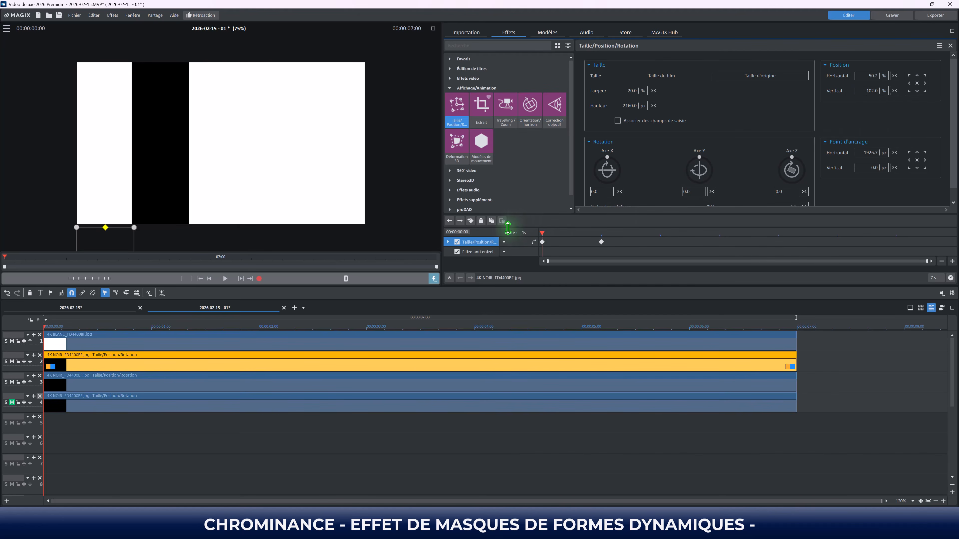
Add position keyframes at 00:00:01:00 and 00:00:00:15 to the black band on track 3
click(271, 384)
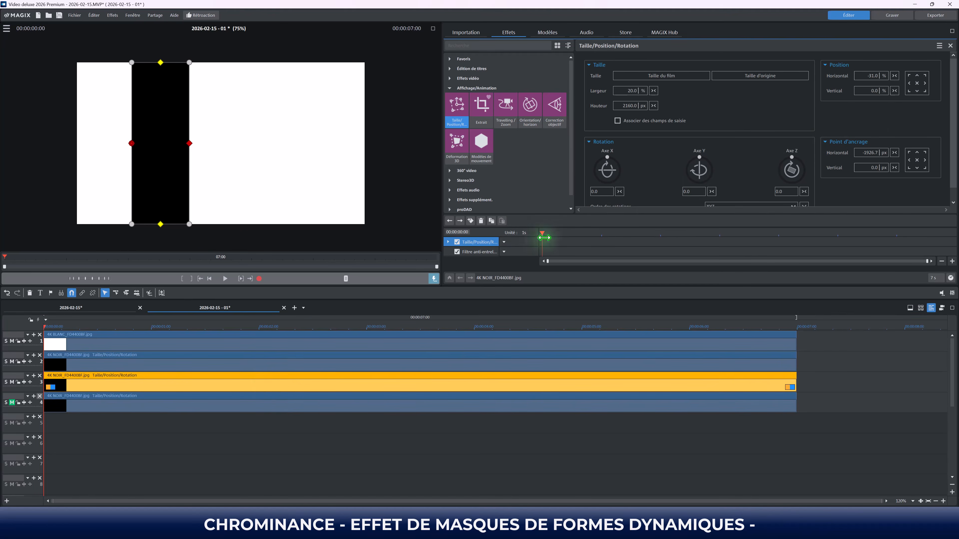
drag(544, 232, 602, 232)
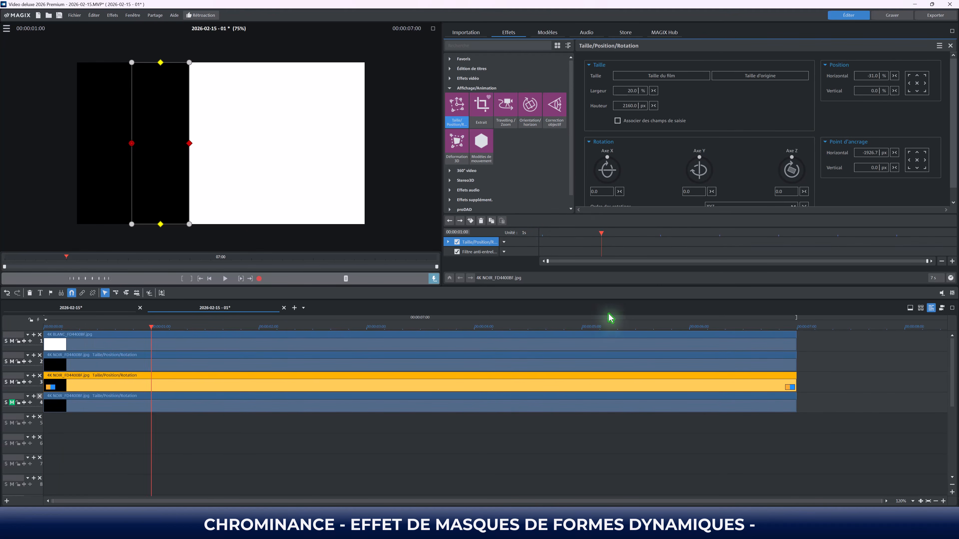
click(471, 221)
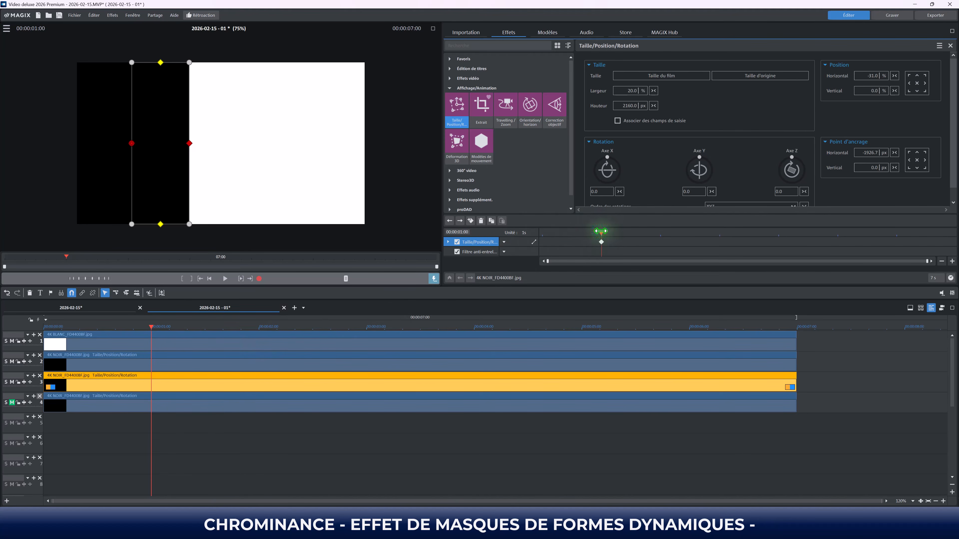
drag(601, 232, 572, 243)
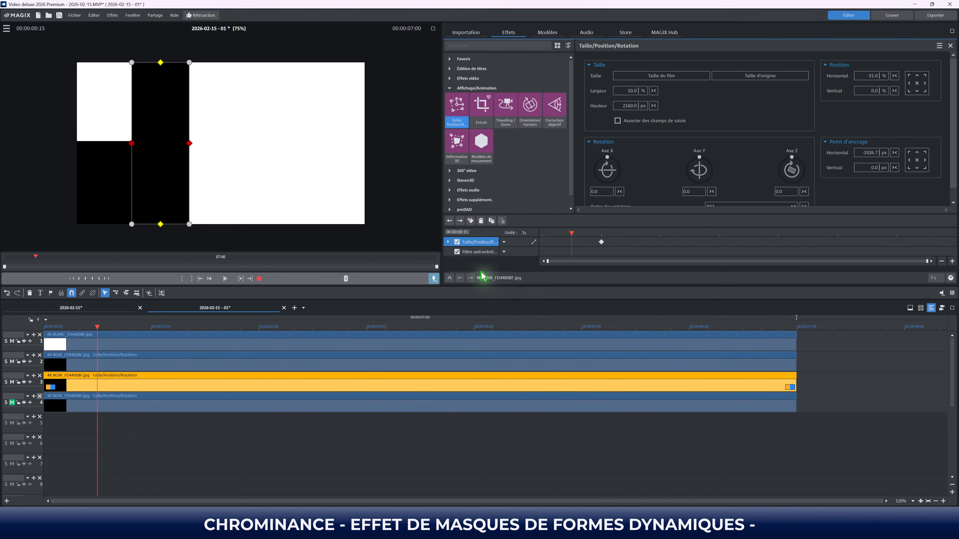
click(471, 221)
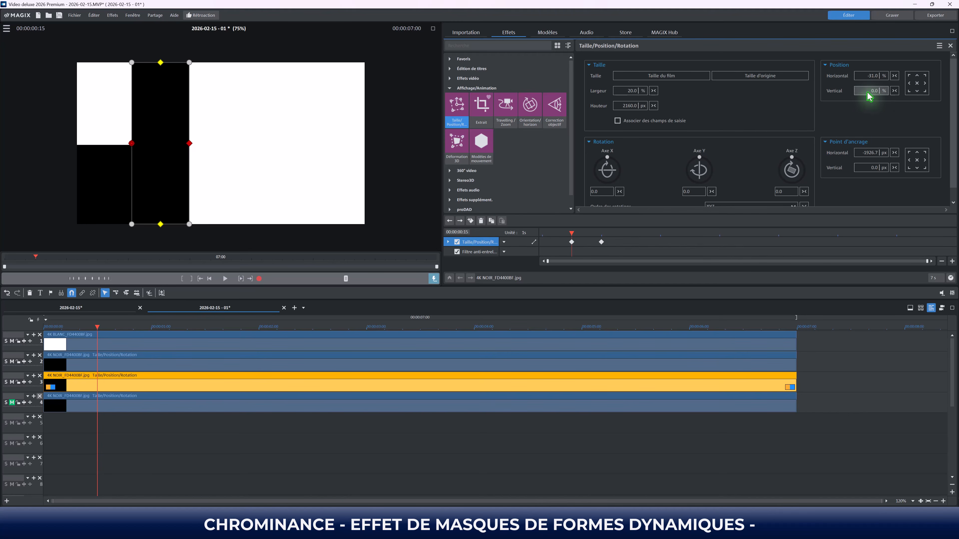
Set the track 3 band's vertical position to 101.9 % at the 00:00:00:15 keyframe and make its keyframe interpolation smooth
scroll(868, 96, up, 19)
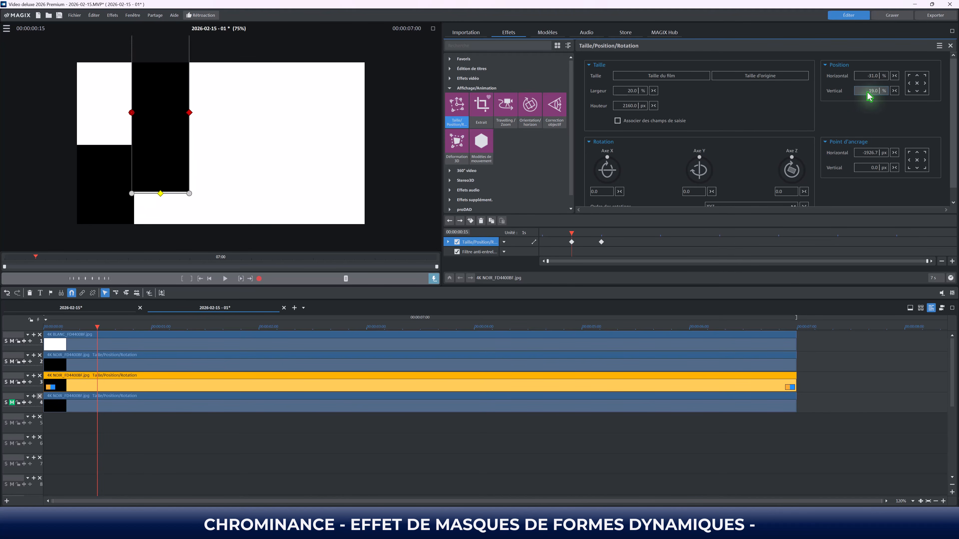
scroll(869, 96, up, 20)
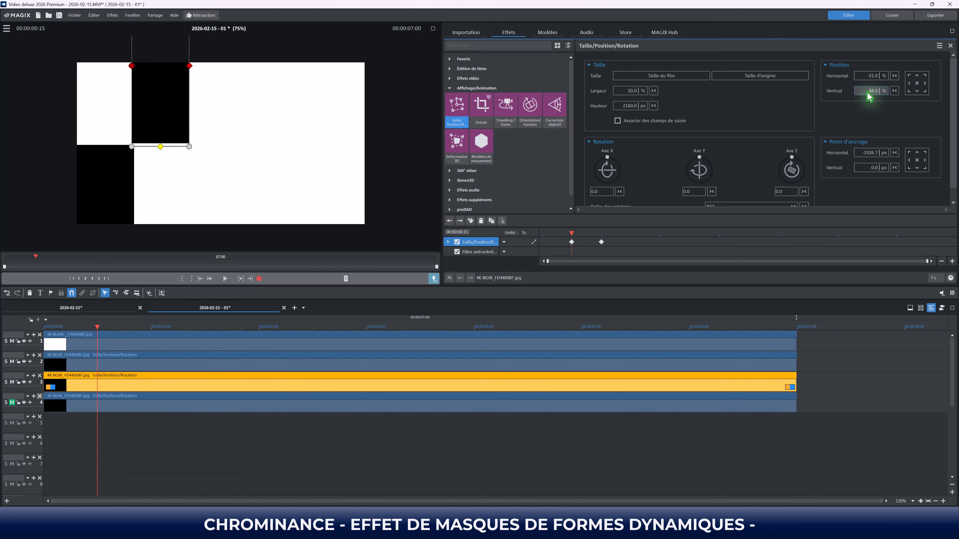
scroll(868, 96, up, 20)
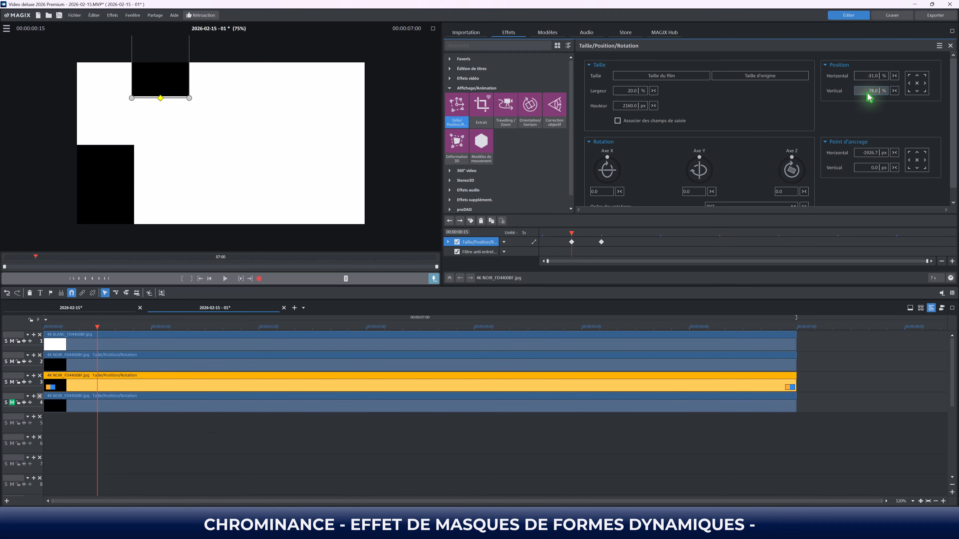
scroll(870, 97, up, 20)
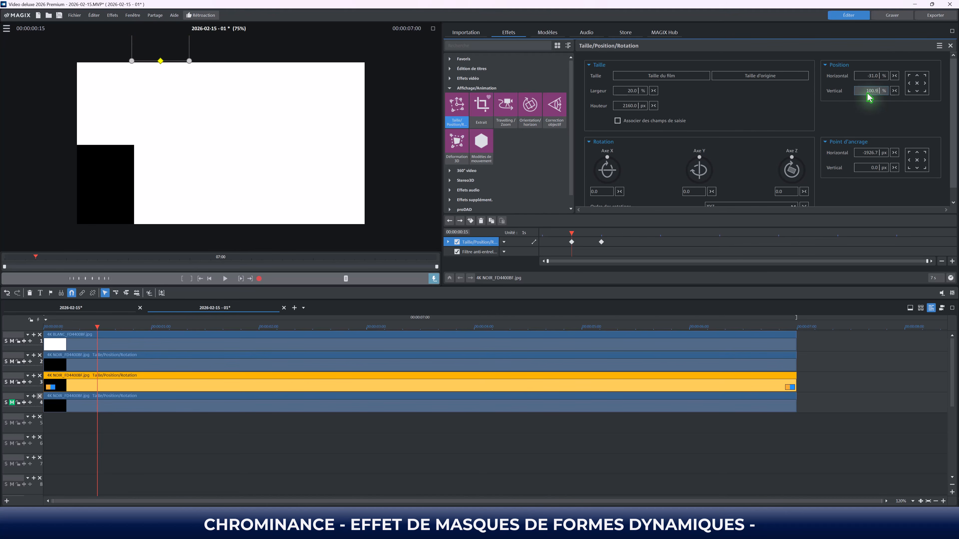
scroll(870, 97, up, 1)
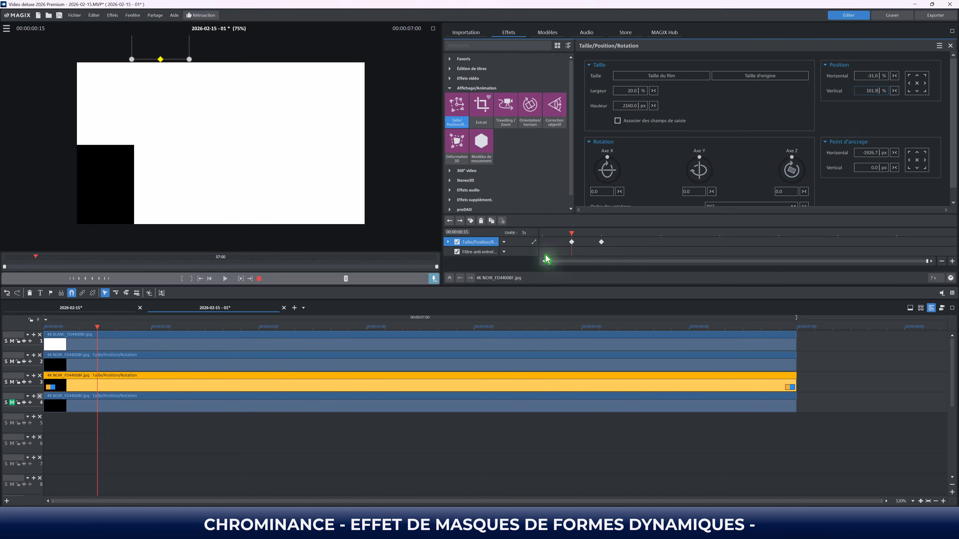
click(534, 243)
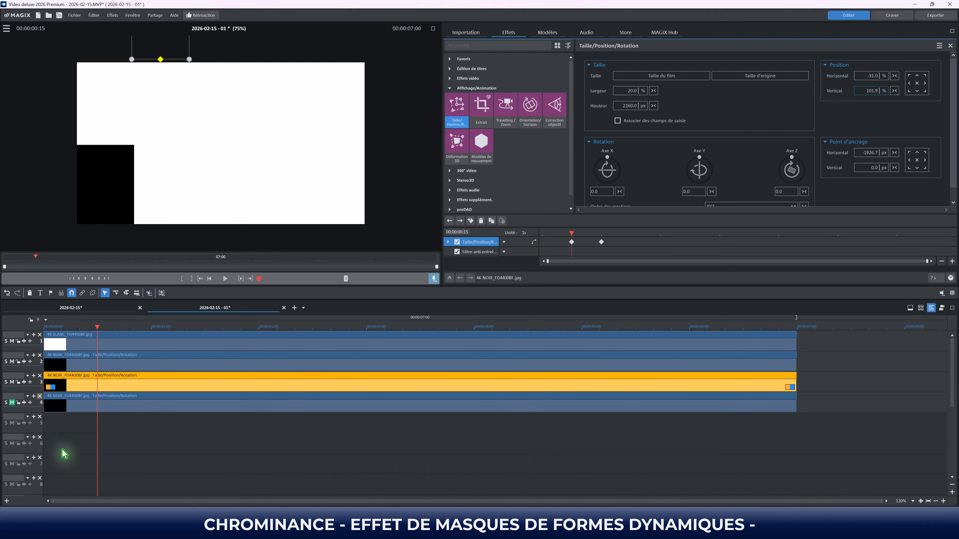
Unmute track 4 and add a position keyframe with smooth interpolation at 00:00:01:00 to its black band
click(12, 403)
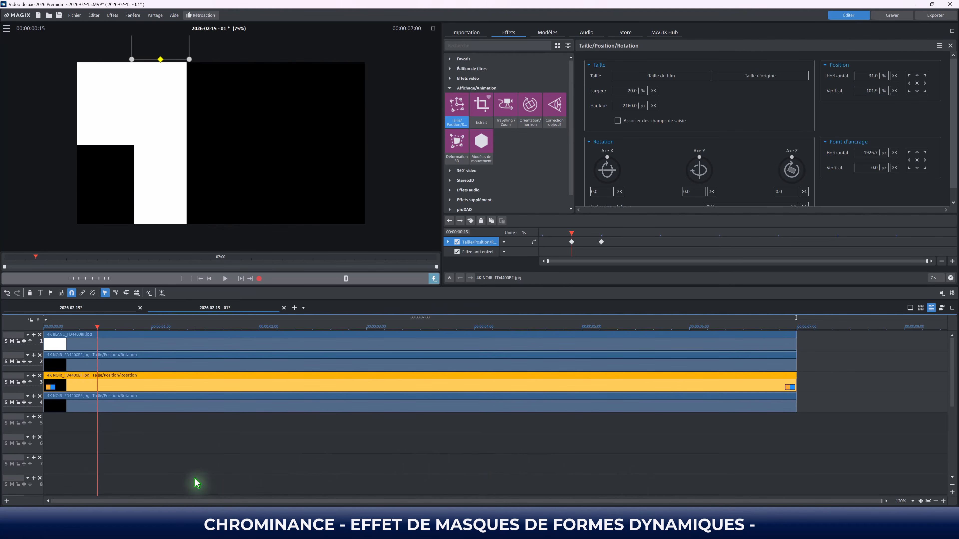
click(602, 242)
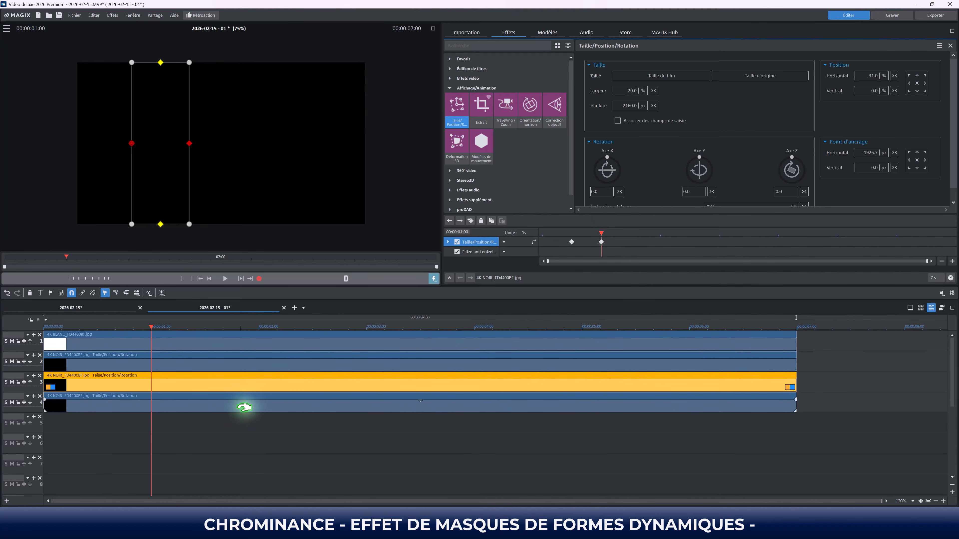
click(245, 407)
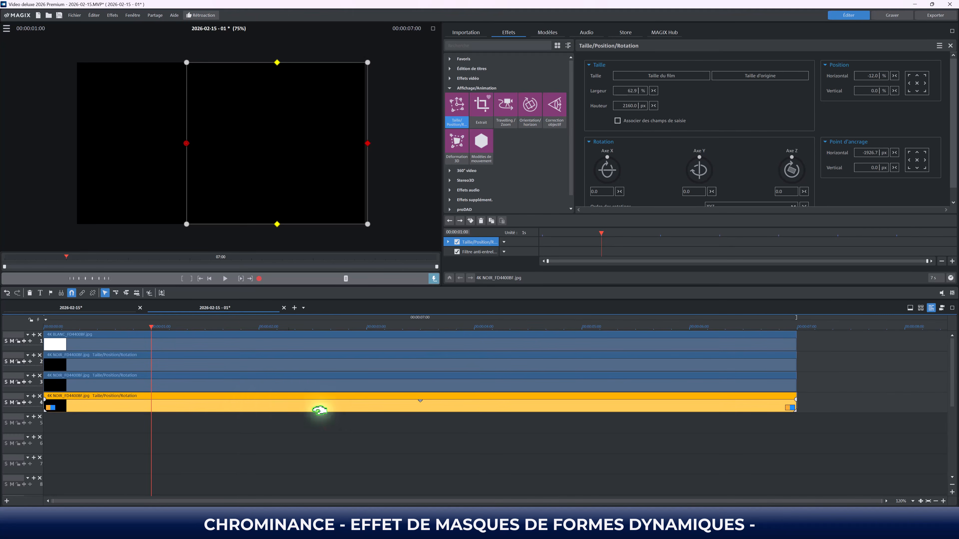
click(471, 222)
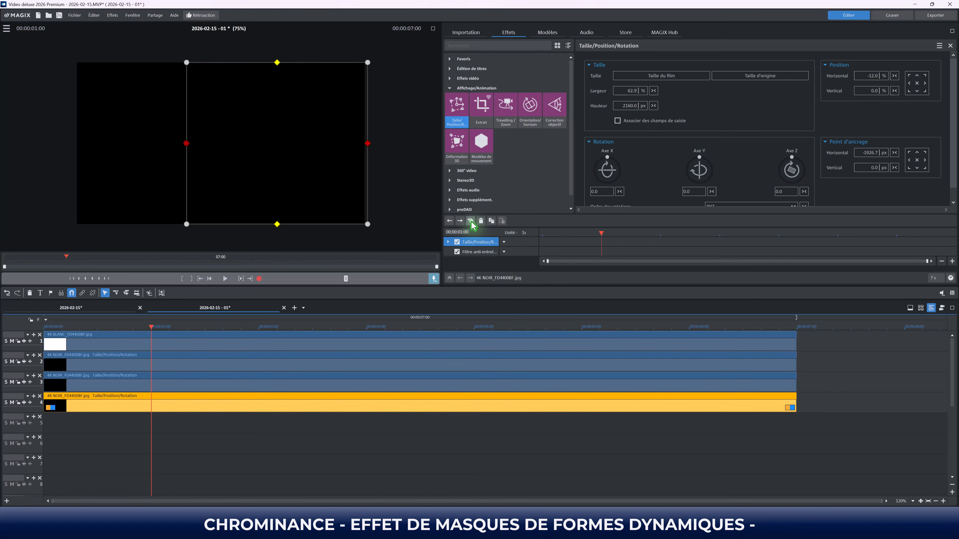
click(471, 221)
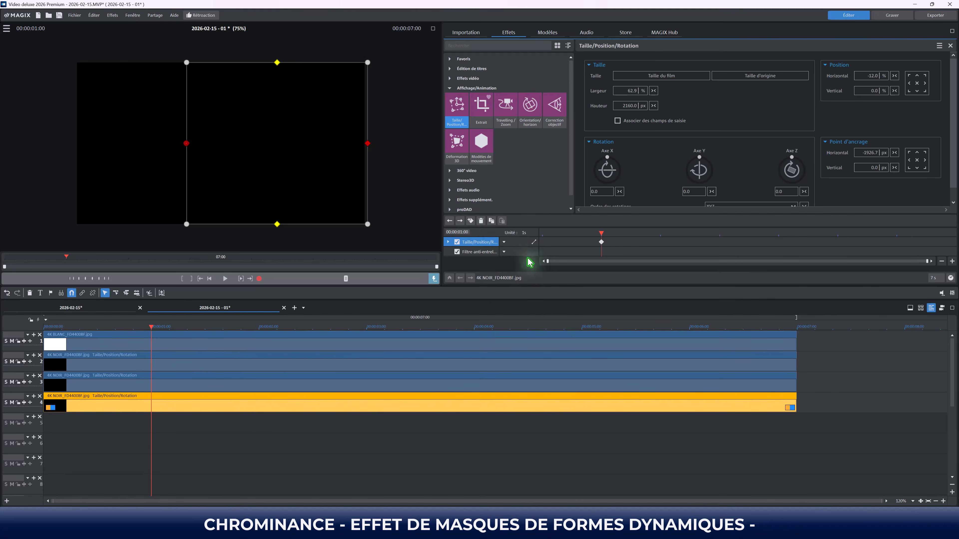
click(534, 243)
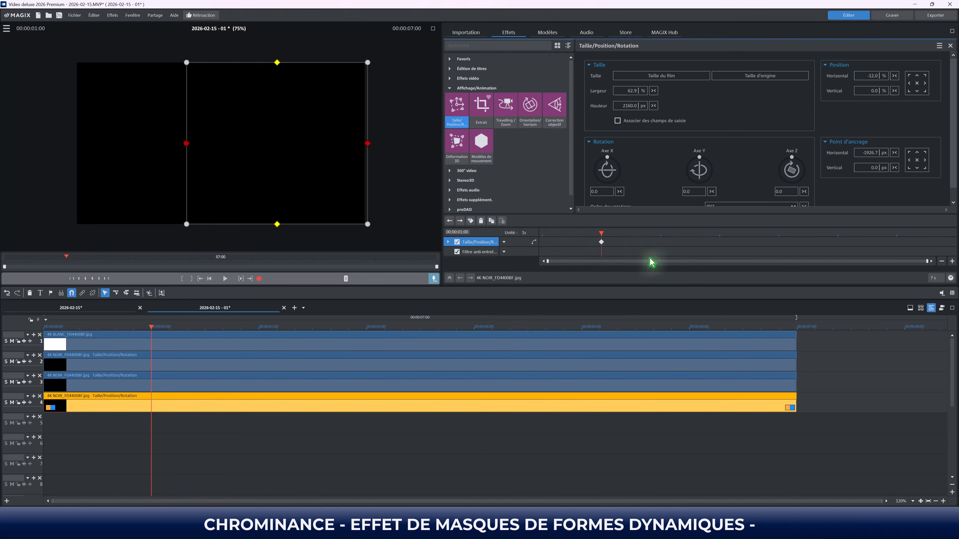
At 00:00:02:00, shift the track 4 band's horizontal position to about 51 %, just beyond the frame's right edge
drag(602, 233, 661, 233)
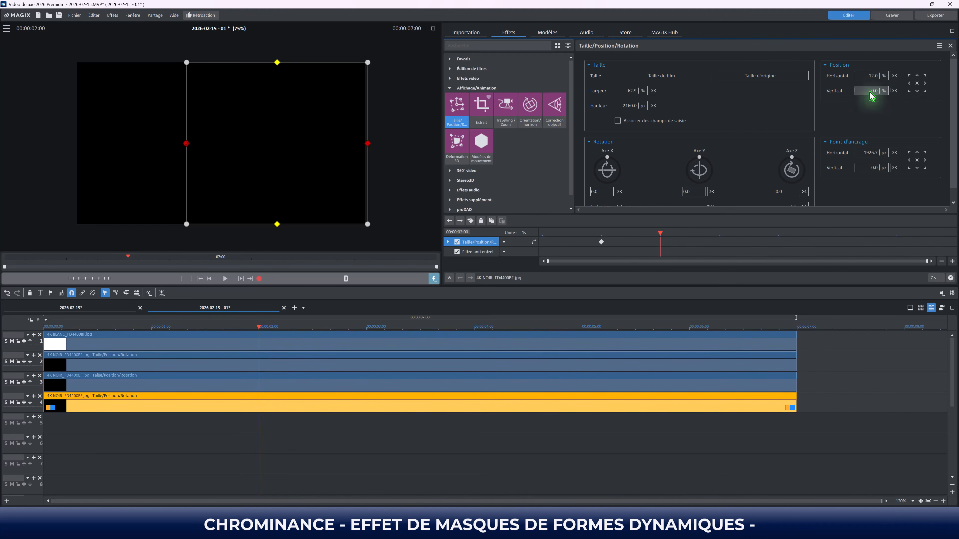
scroll(872, 78, up, 15)
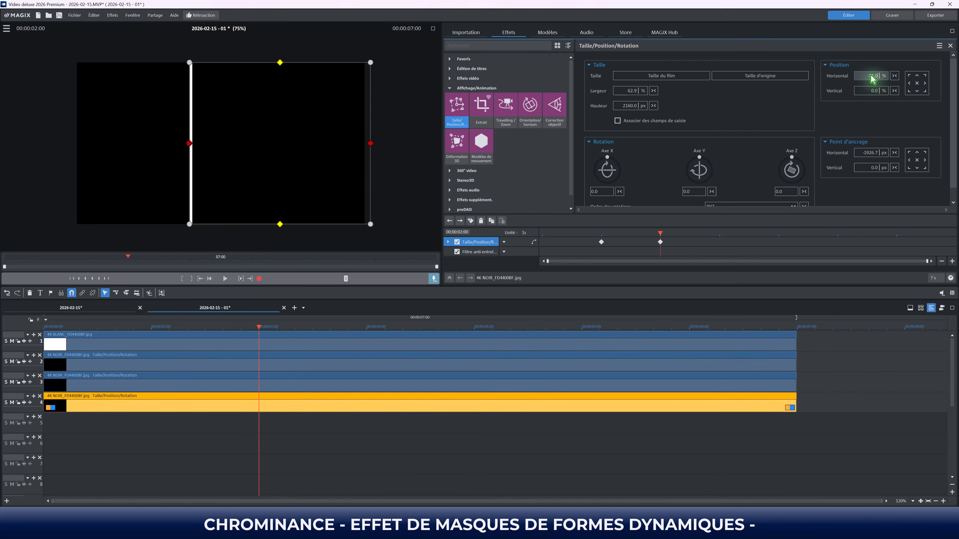
scroll(873, 78, up, 15)
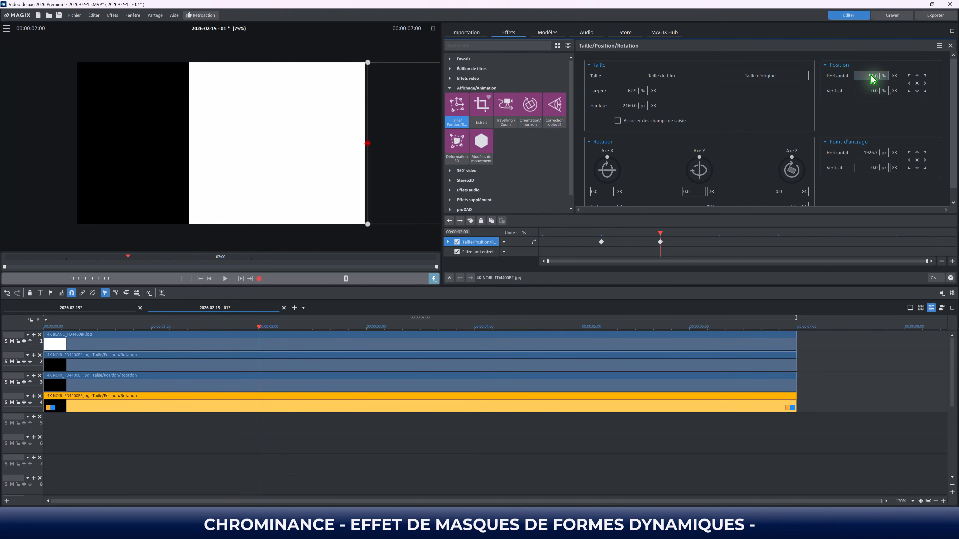
Play the movie from the start to review the animation of the three black bands
click(555, 461)
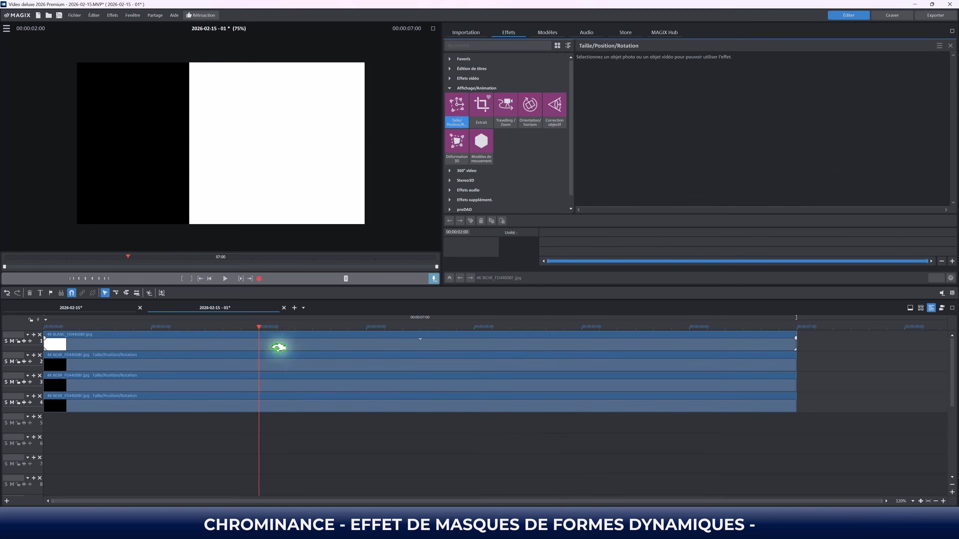
drag(257, 326, 11, 326)
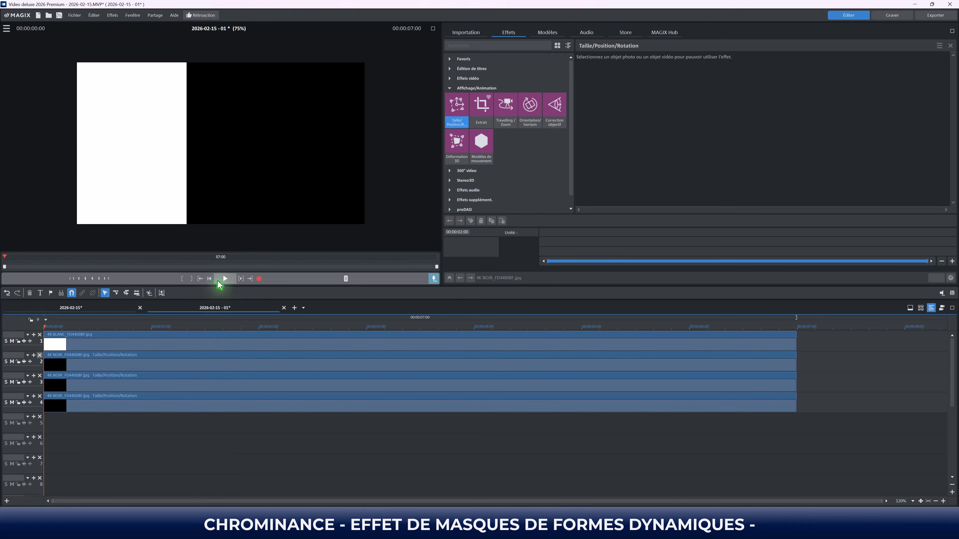
click(220, 279)
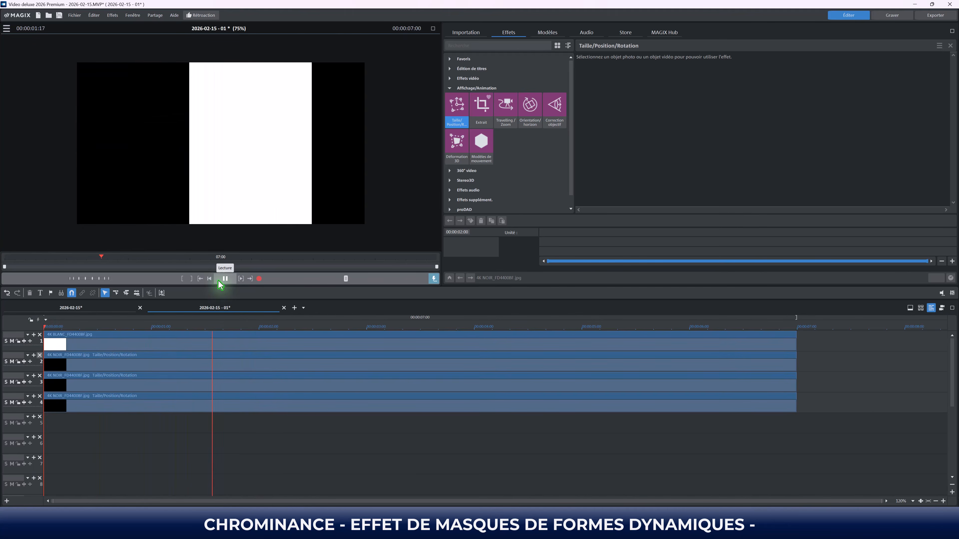
click(220, 281)
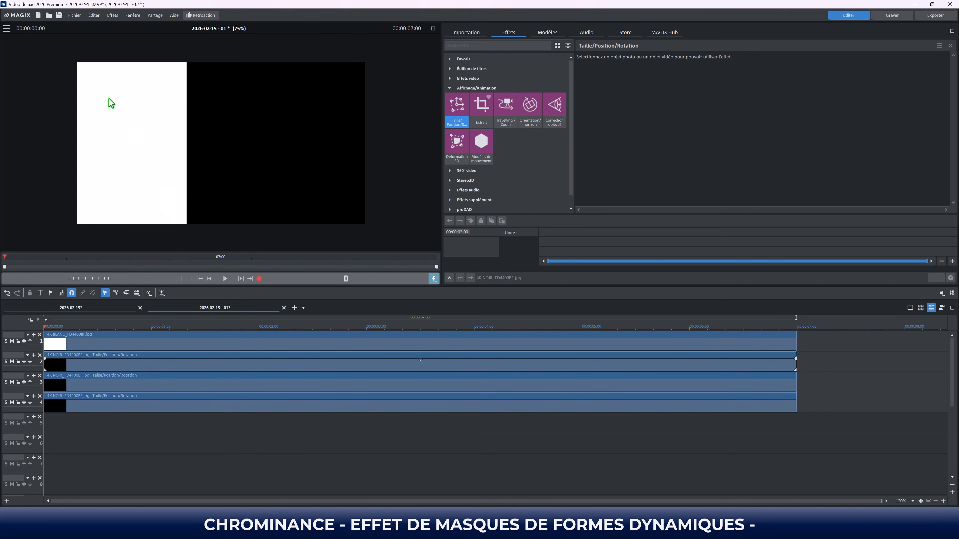
Export the movie as an MPEG-4 video named "masque transition" in the masque alpha vidéos folder
click(78, 17)
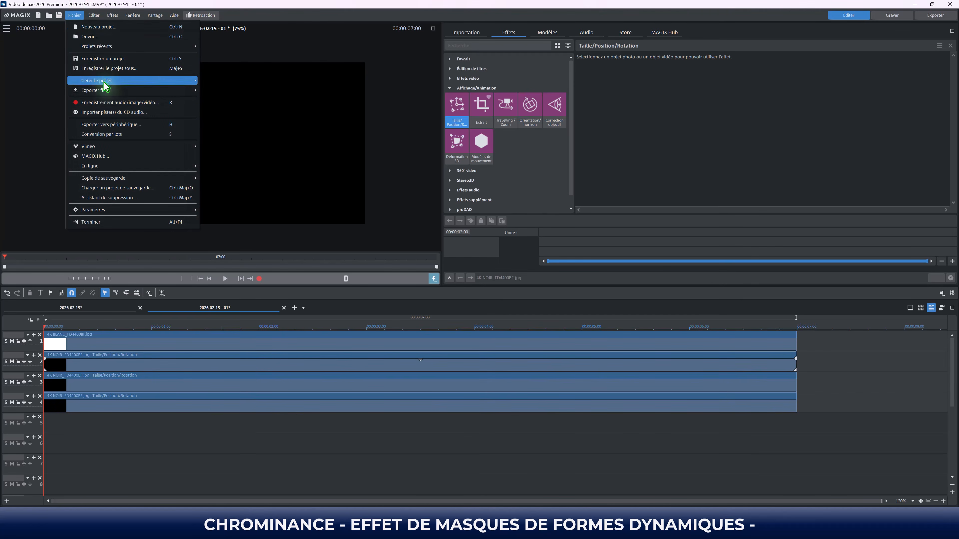
mouse_move(128, 90)
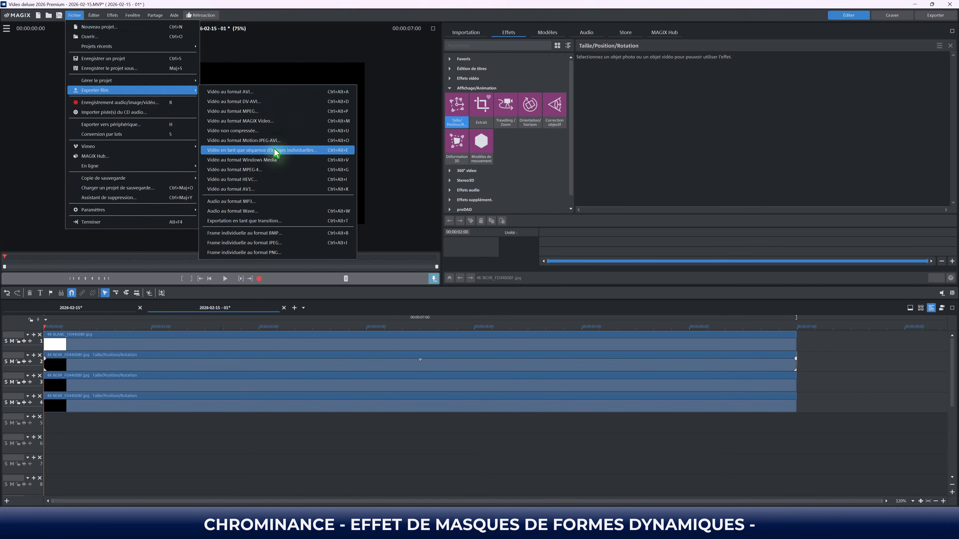
click(275, 170)
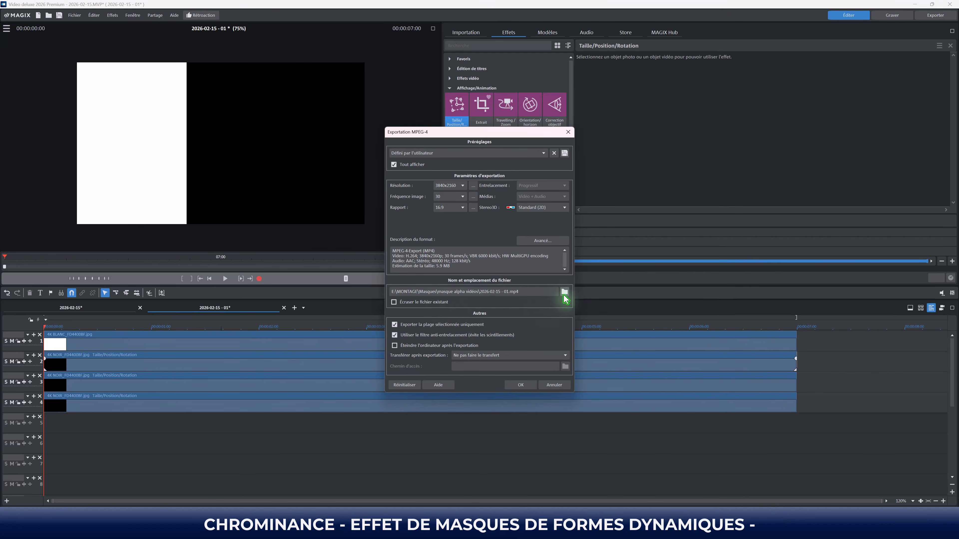
click(565, 293)
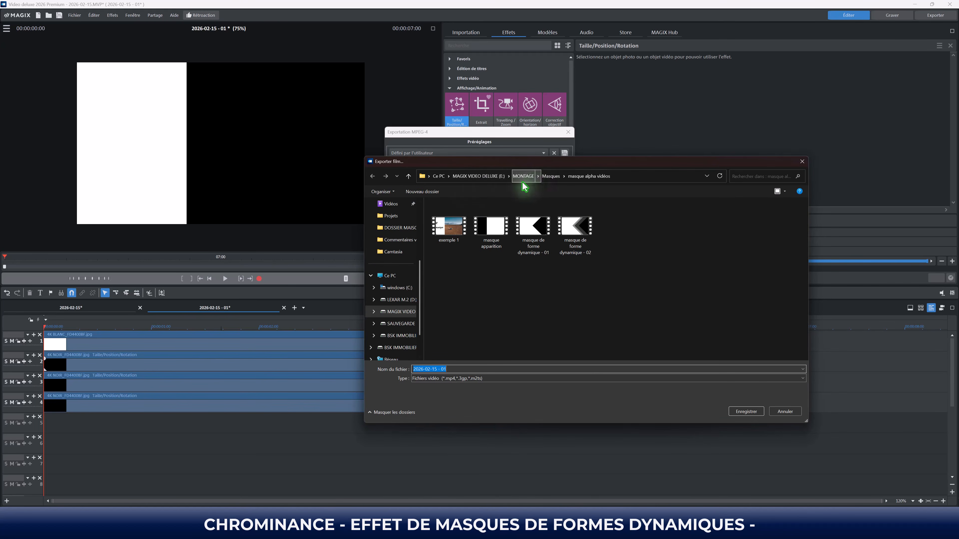
click(584, 178)
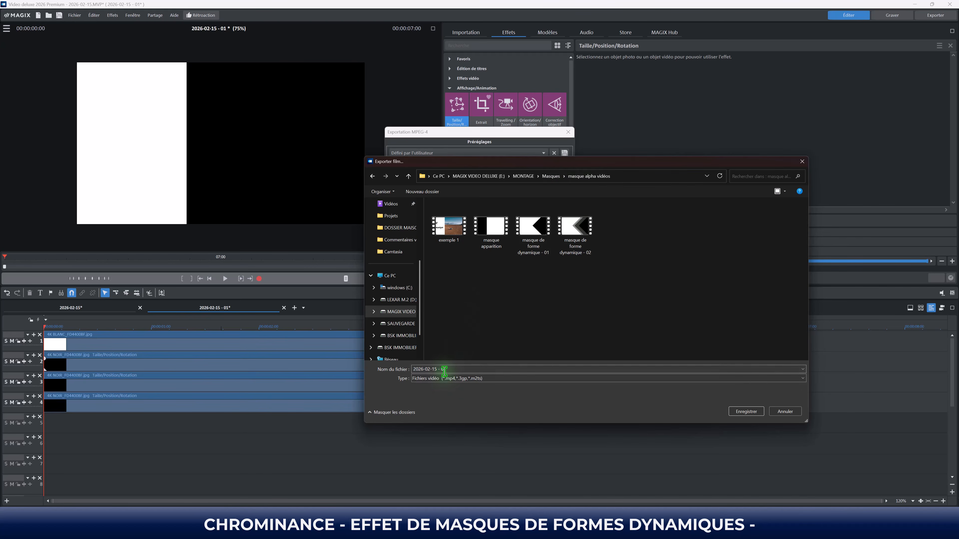
drag(445, 370, 411, 371)
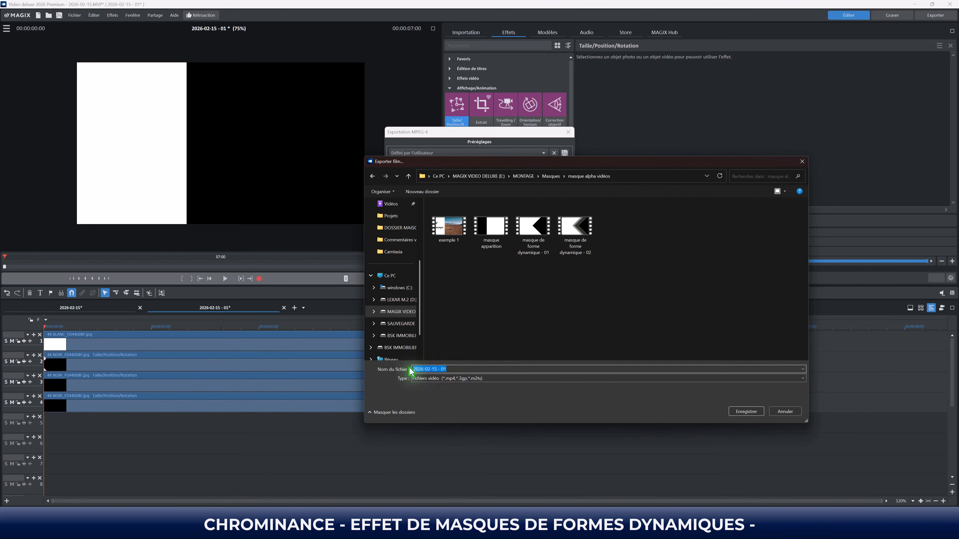
text(ma)
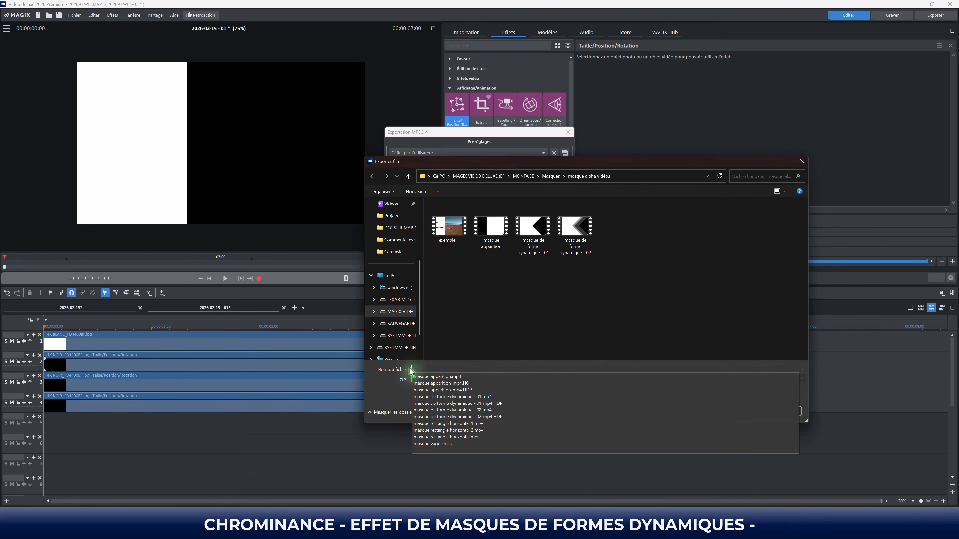
text(sque transition)
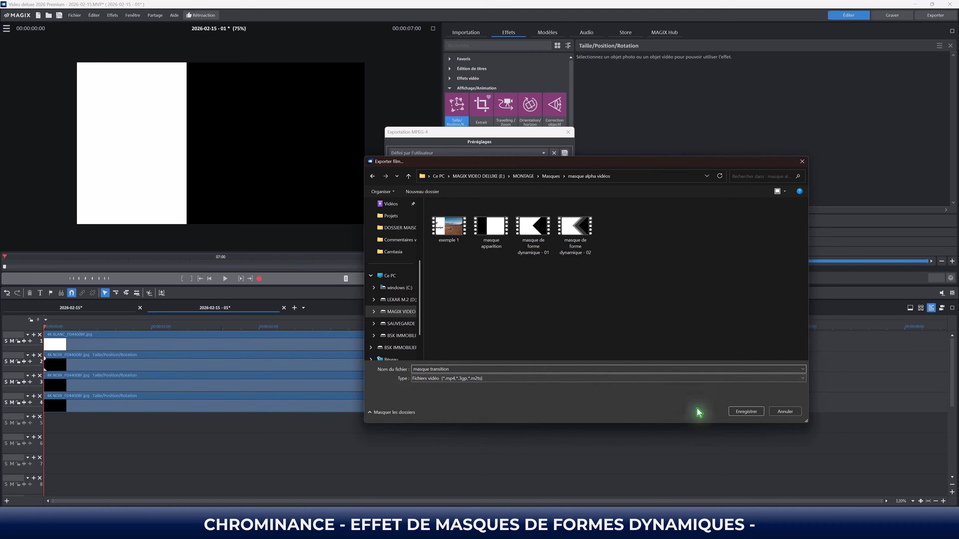
click(749, 413)
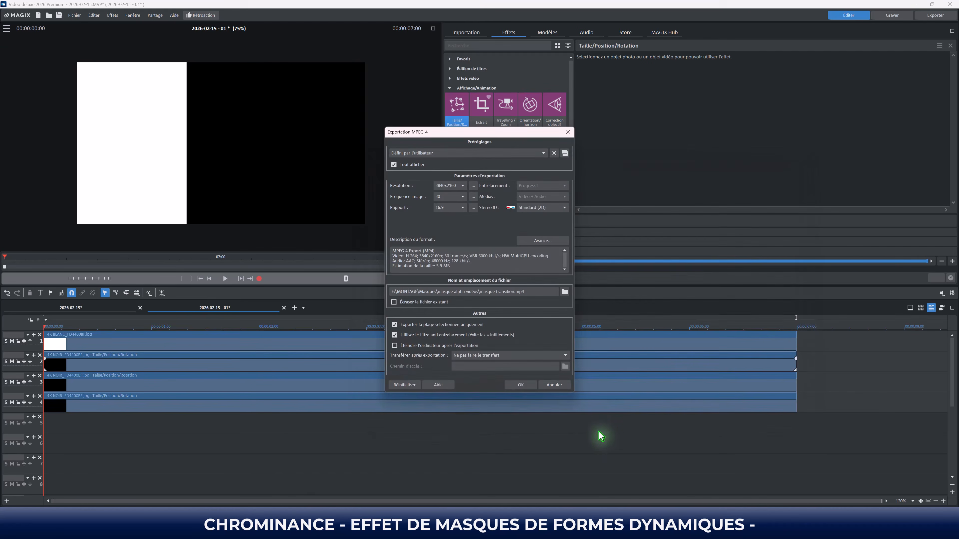
click(520, 385)
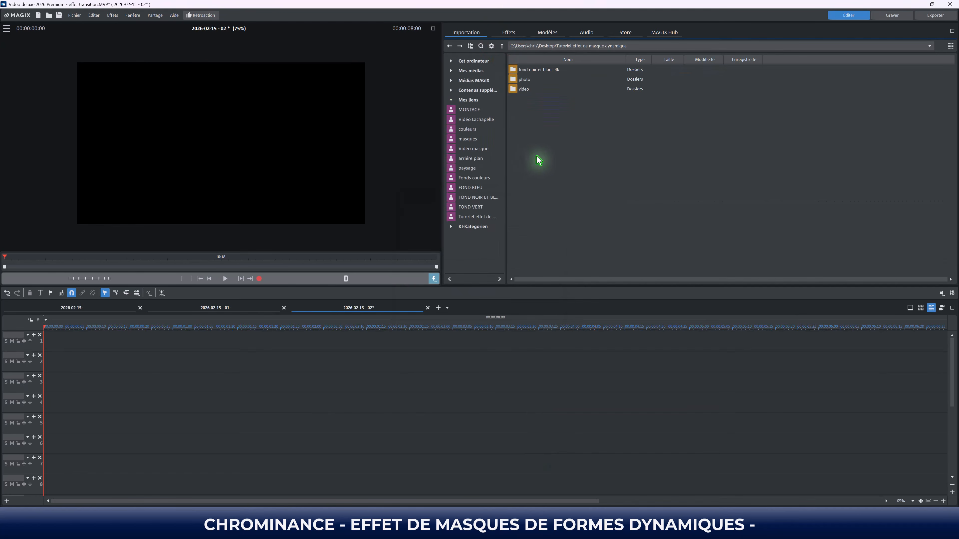
Place the 4K BLANC image from the fond noir et blanc 4k folder at the start of track 1
click(533, 70)
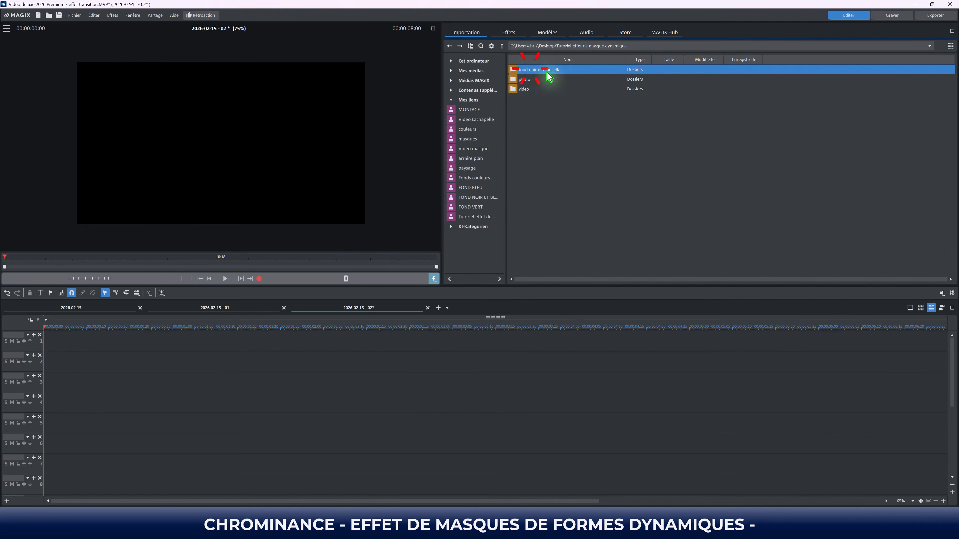
double_click(536, 72)
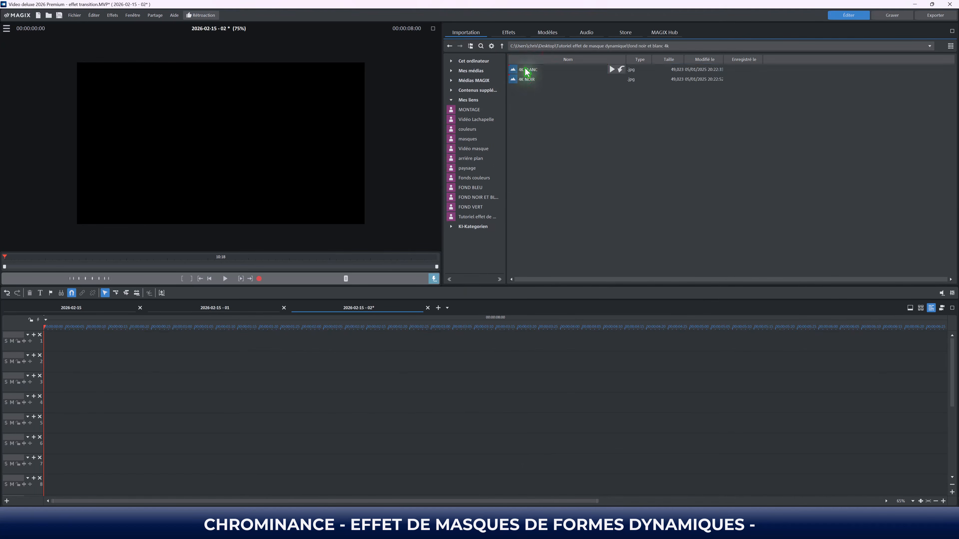
drag(525, 70, 74, 353)
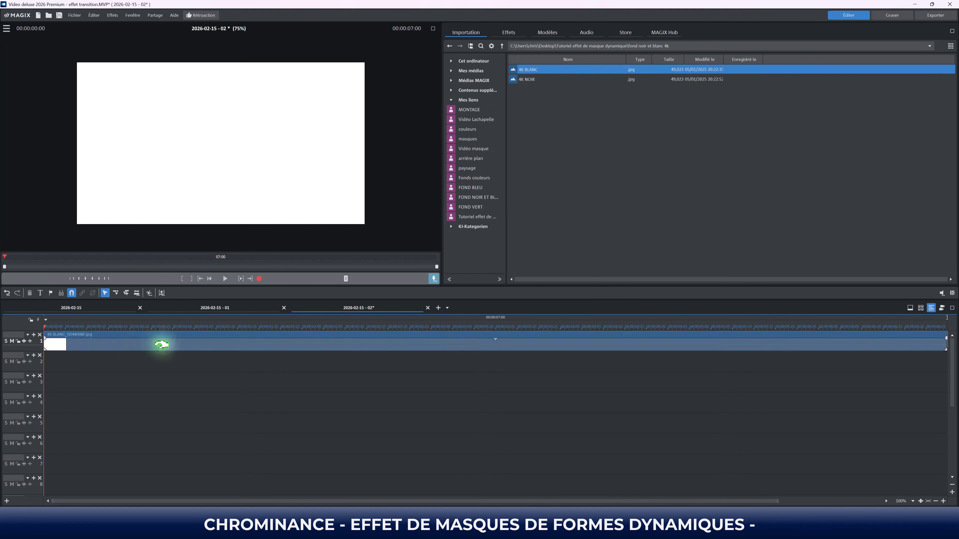
Add the masque apparition video from the video folder at the start of track 2
click(502, 46)
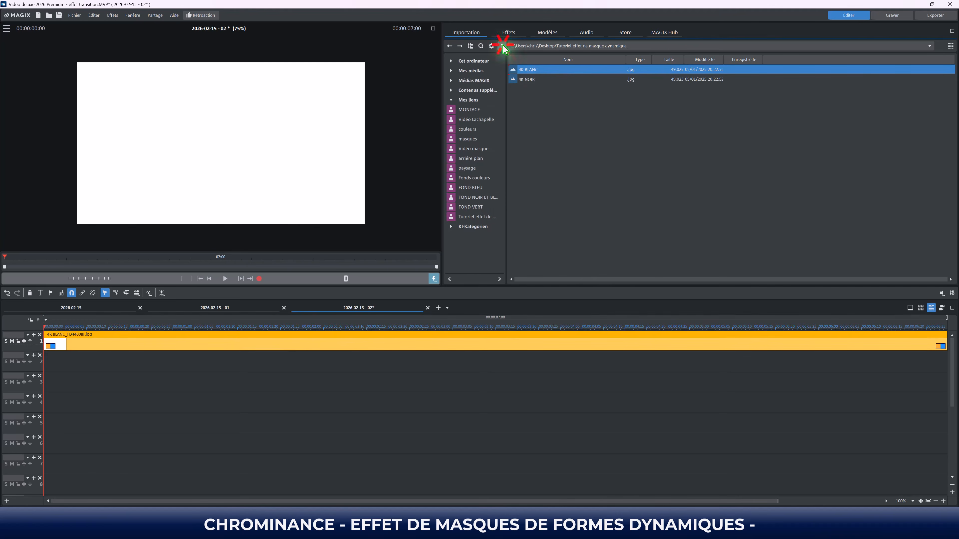
click(522, 91)
double_click(522, 93)
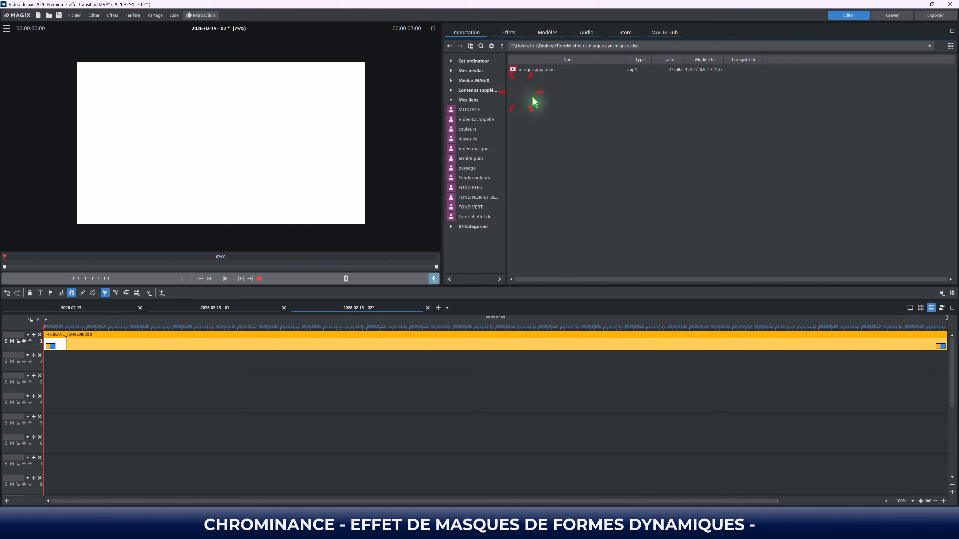
click(531, 71)
drag(536, 72, 69, 374)
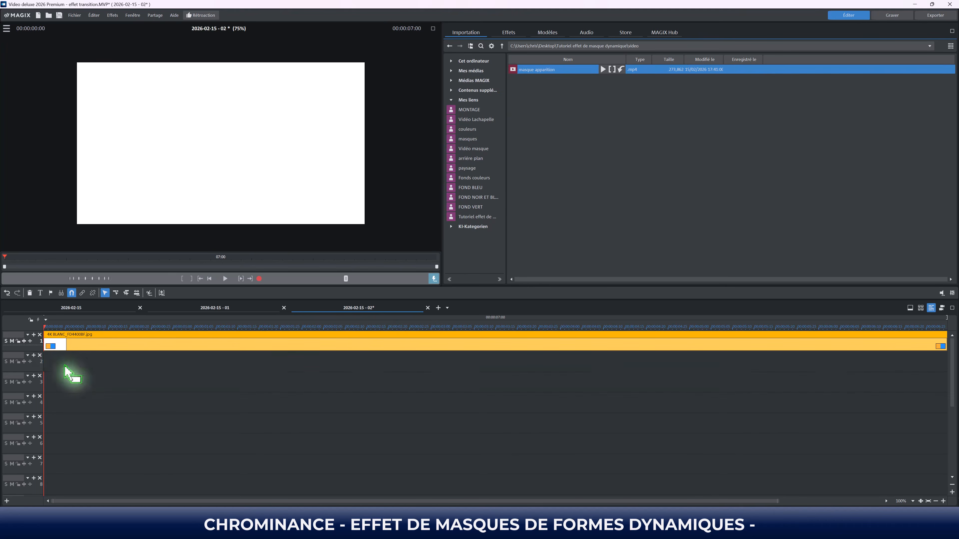
click(94, 365)
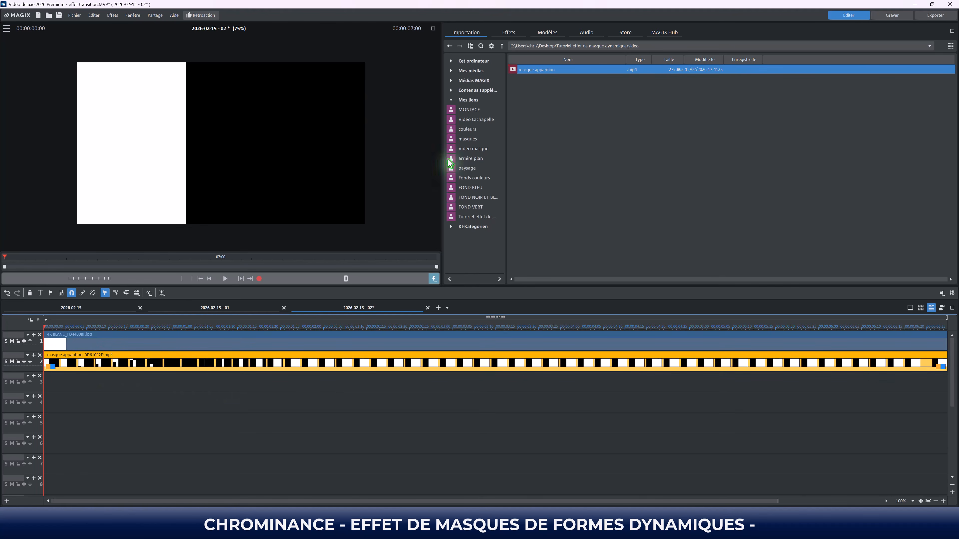
Add the fishing photo from the photo folder at the start of track 3
click(502, 46)
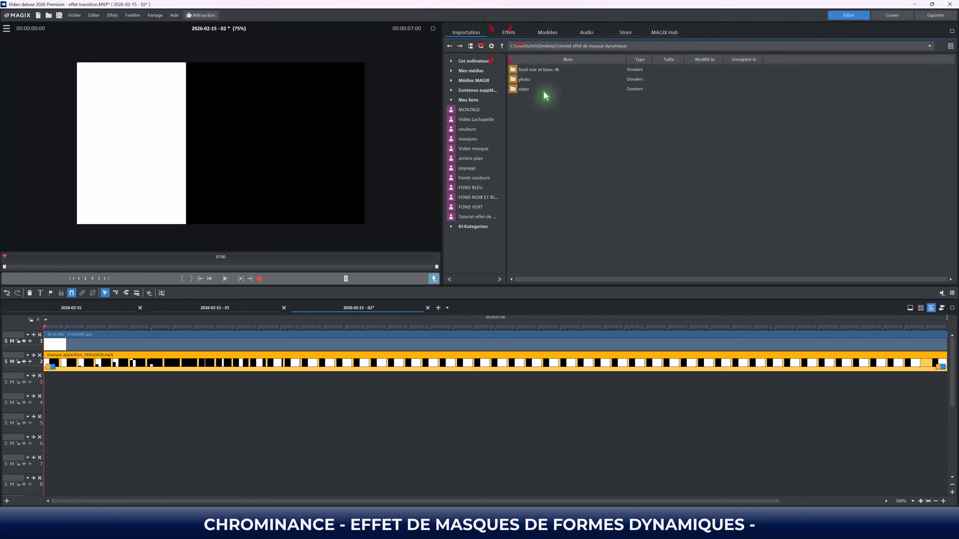
double_click(522, 80)
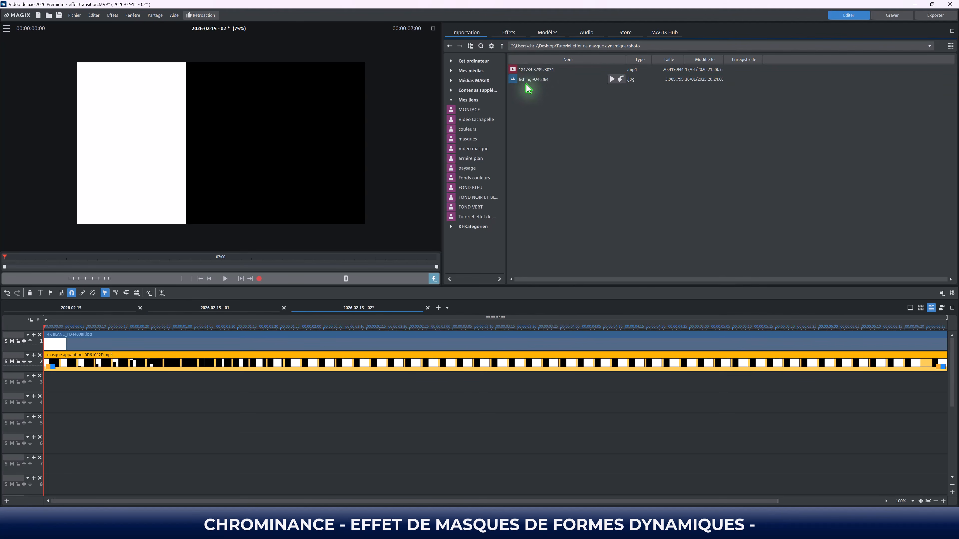
drag(533, 82, 351, 394)
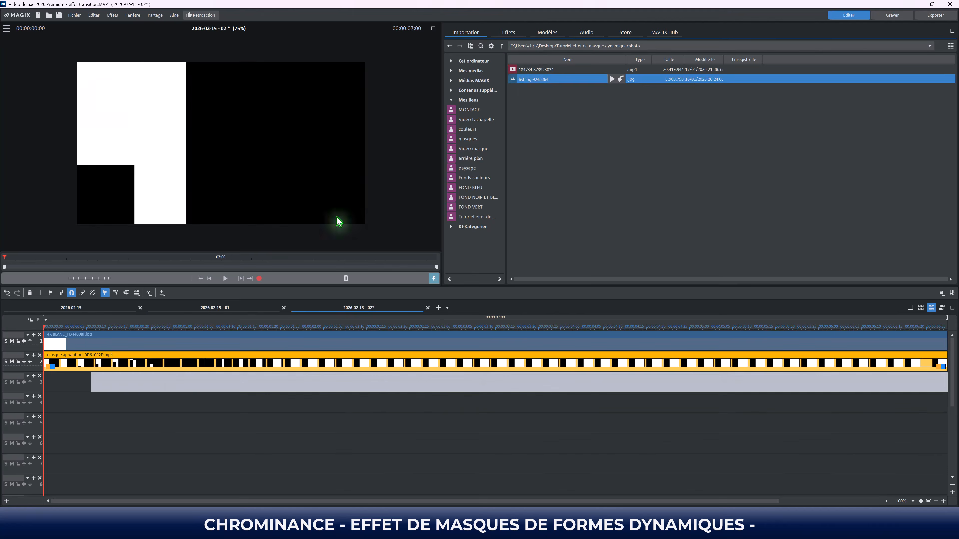
Apply Taille/Position/Rotation to the fishing photo, shifting it horizontally to about -1263 px with a vertical position of 0 px
click(508, 32)
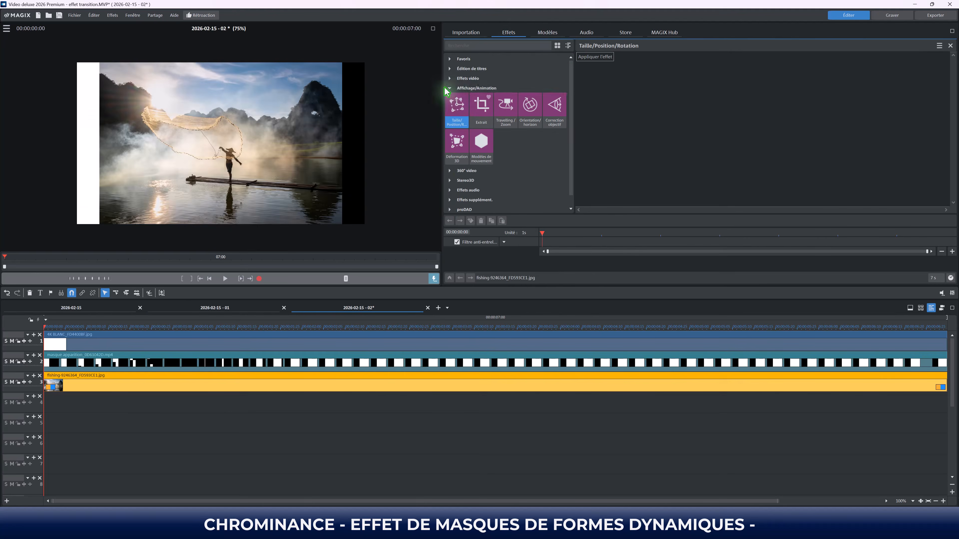
click(604, 57)
drag(325, 173, 227, 173)
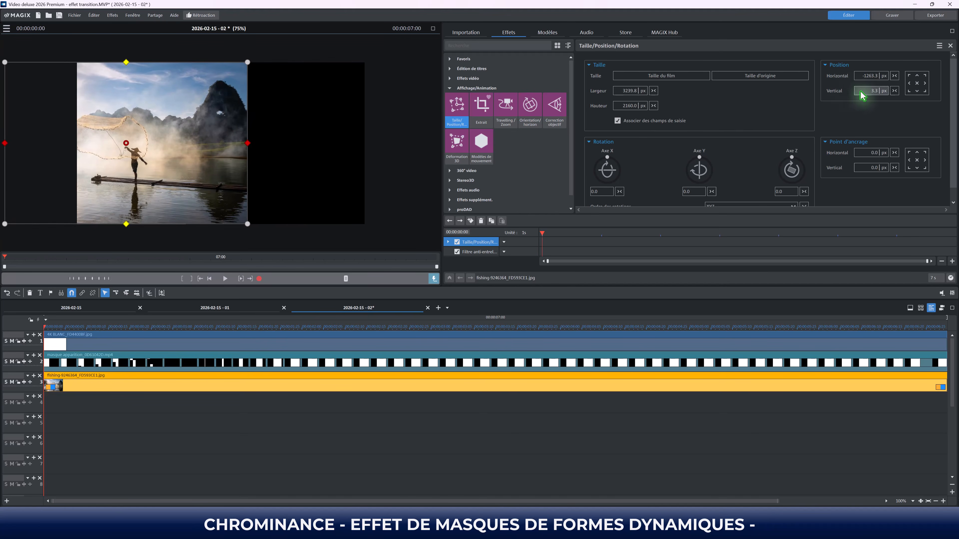
click(873, 95)
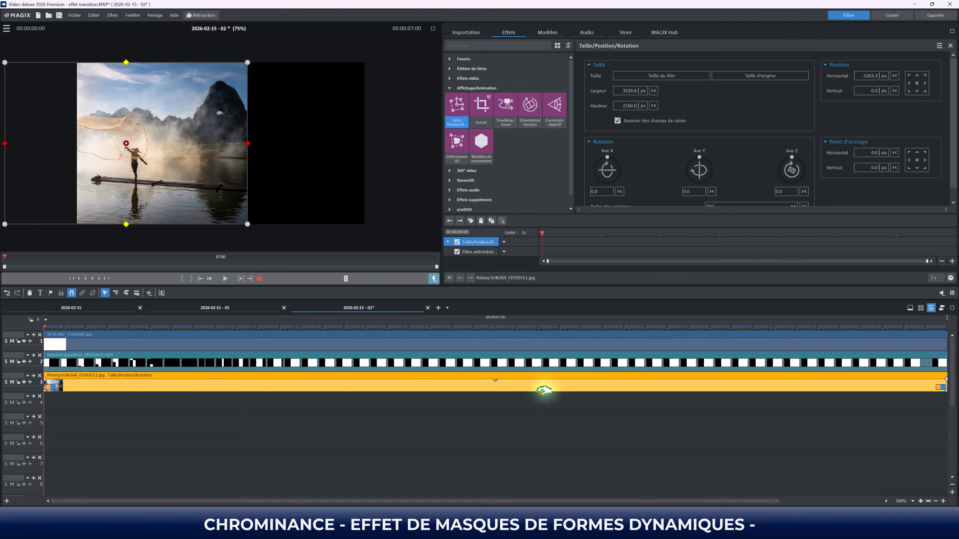
Apply the chroma key effect to the track 2 mask video in black-and-white mask mode
click(503, 360)
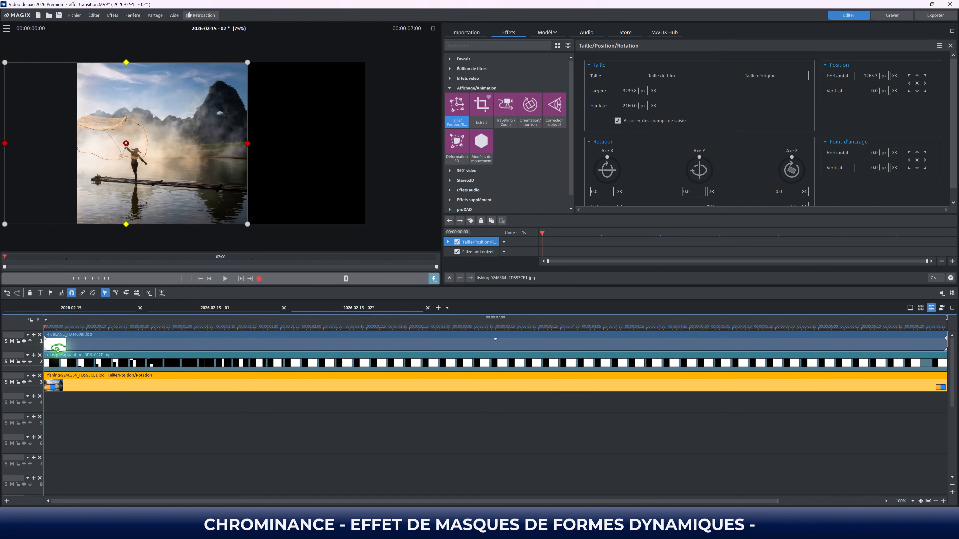
click(67, 357)
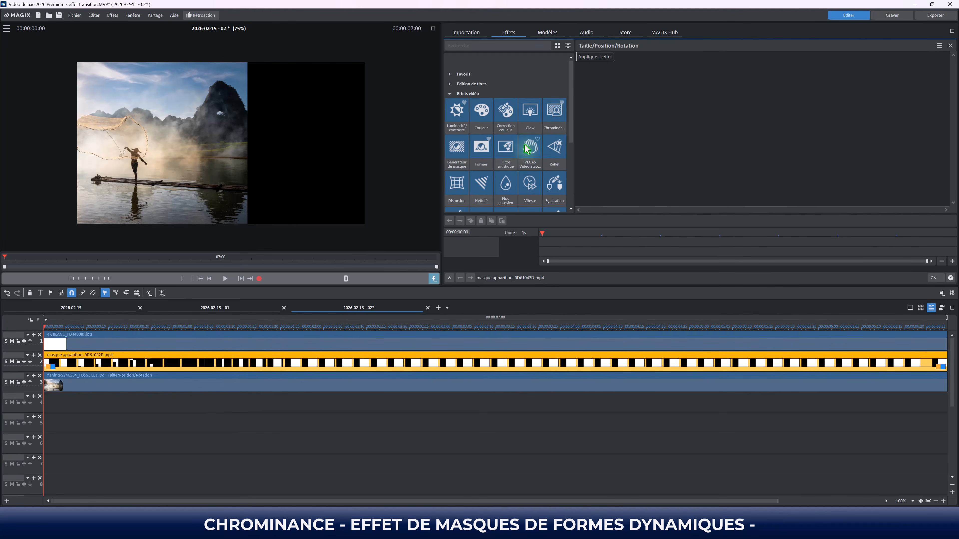
click(554, 117)
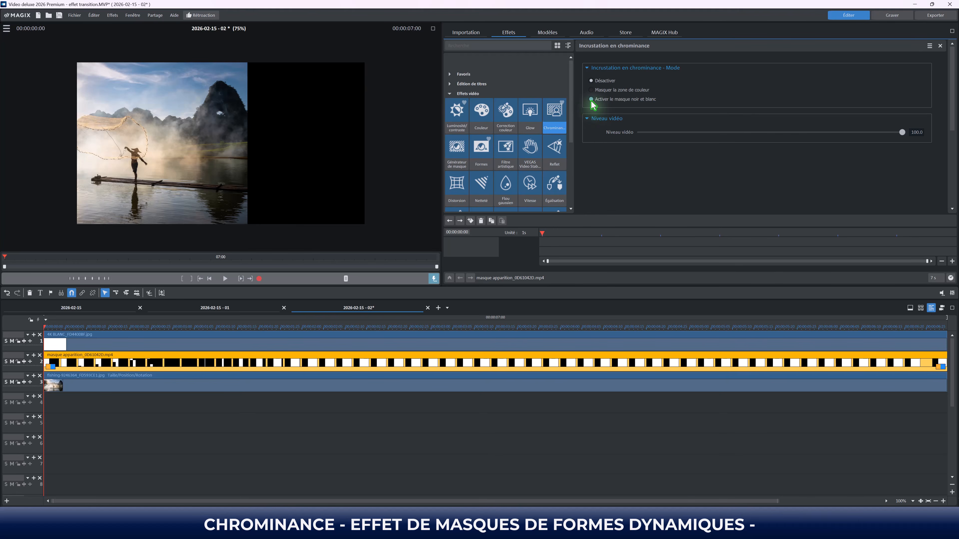
click(591, 100)
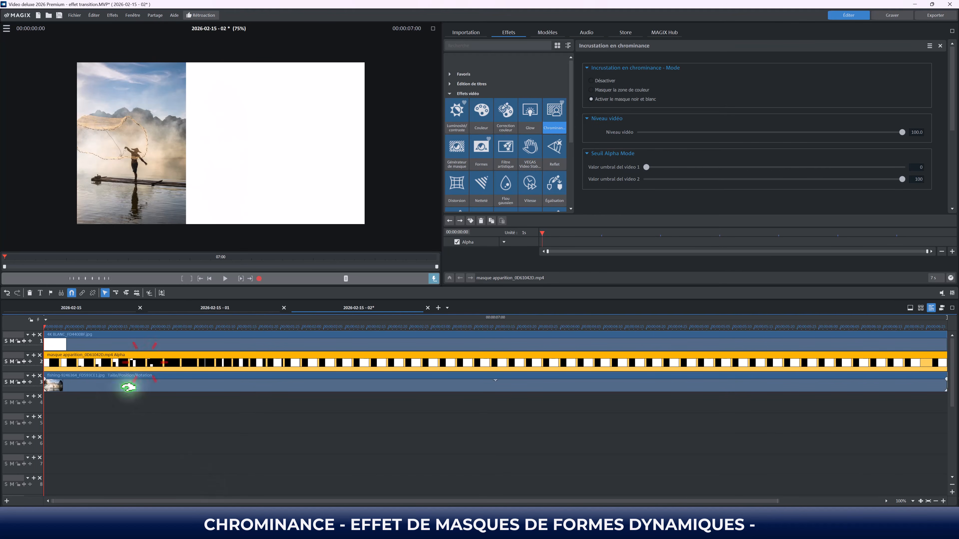
Trim the fishing photo on track 3 so that it ends at 00:00:01:01, where the mask is fully black
drag(47, 331, 182, 340)
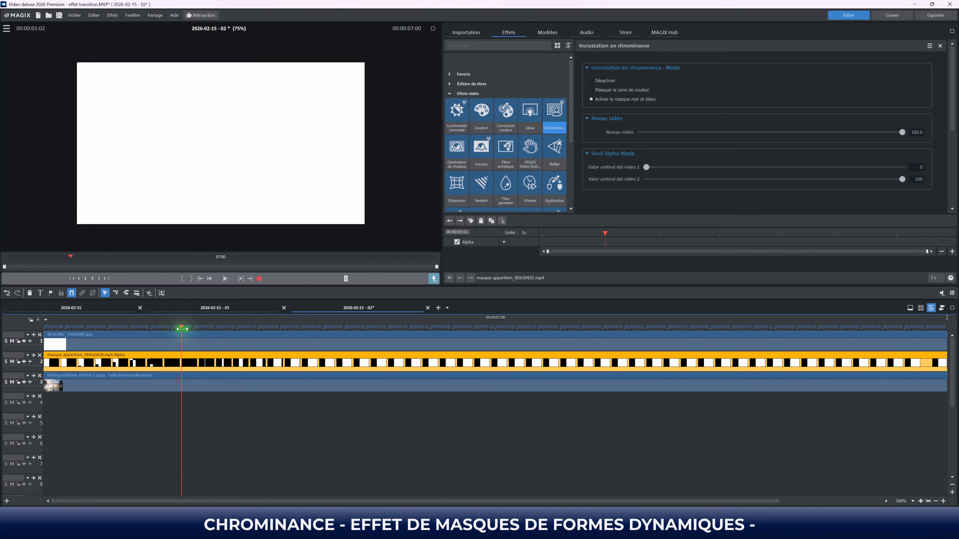
mouse_move(180, 329)
mouse_down()
mouse_move(154, 328)
mouse_move(177, 328)
mouse_up()
click(185, 383)
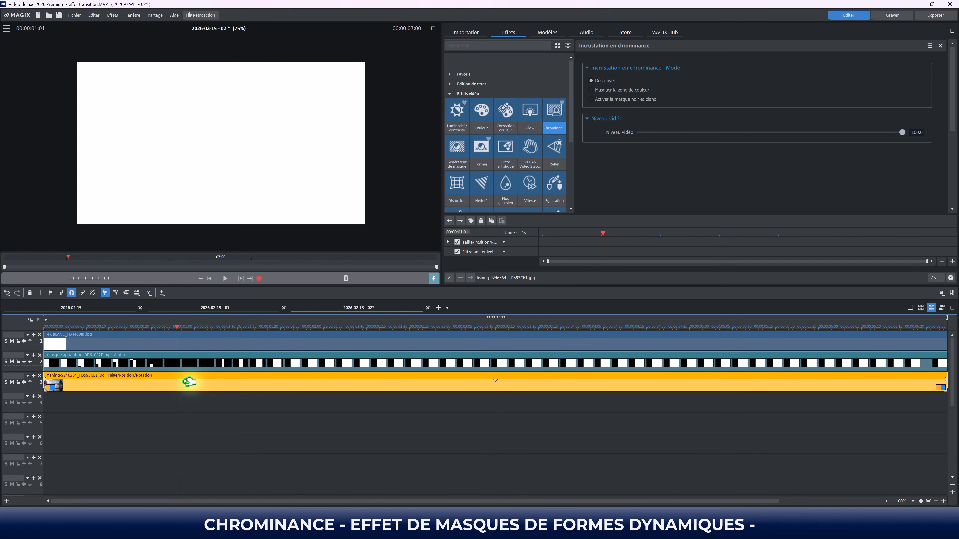
key(u)
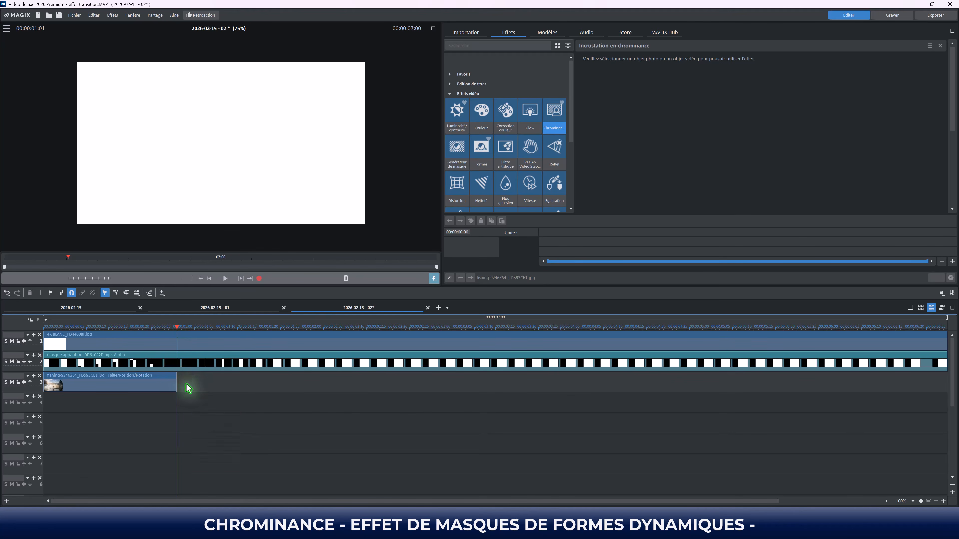
Place the mp4 video from the photo folder directly after the fishing photo on track 3 and preview the transition
click(454, 32)
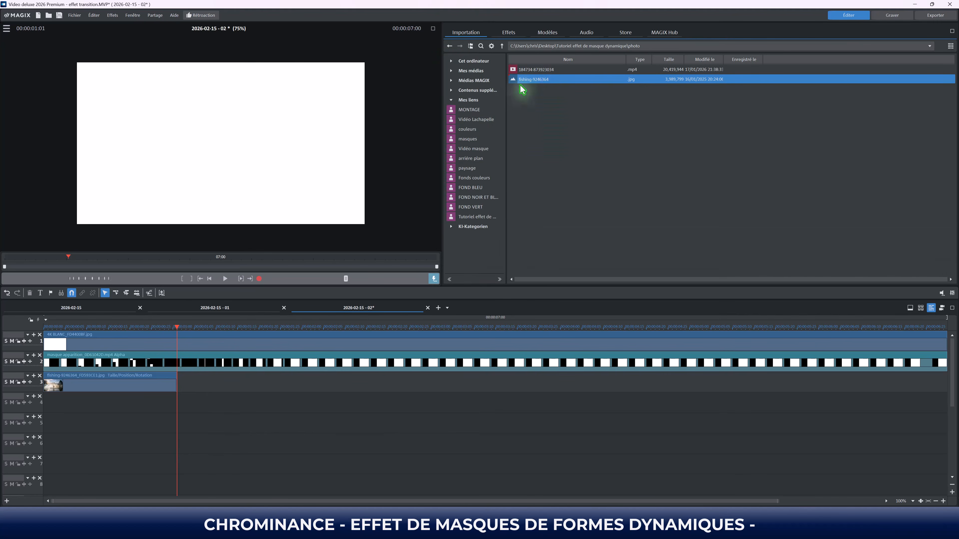
drag(531, 73, 215, 389)
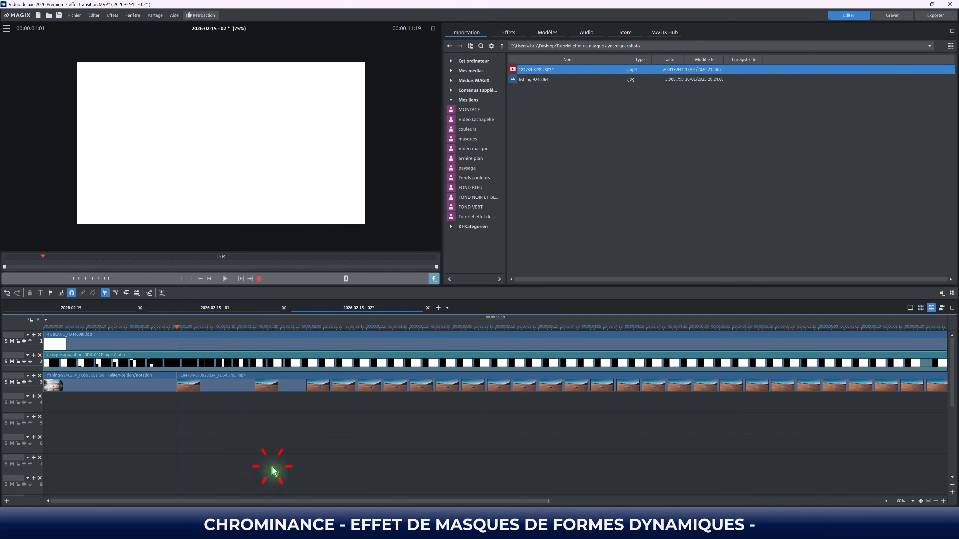
click(226, 279)
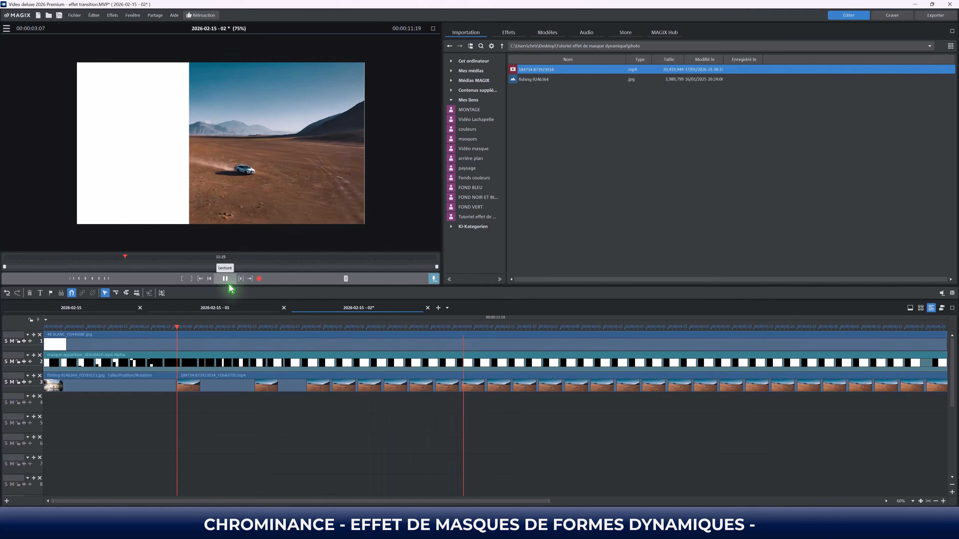
click(226, 279)
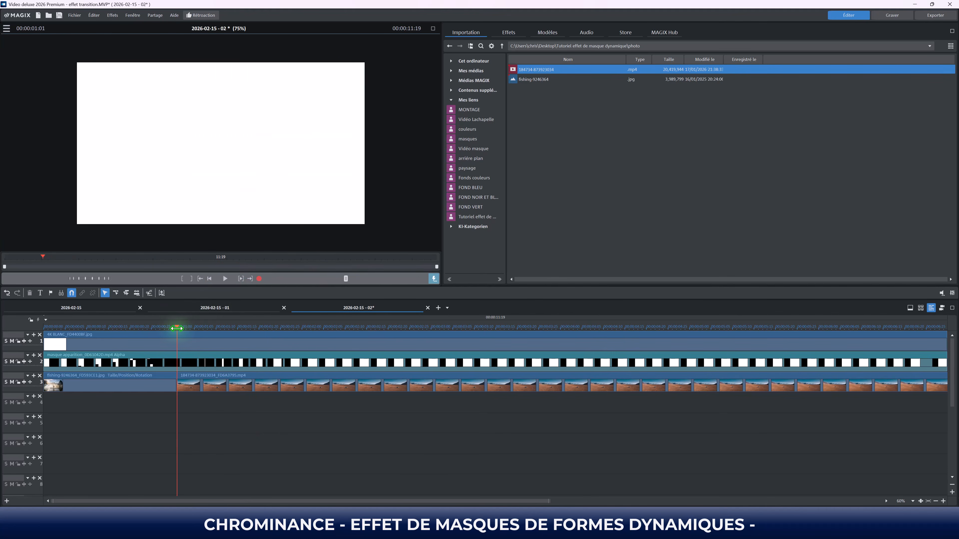
Place the Bakery title template from the basic title fonts on track 4 at 00:00:01:01, below the start of the video
click(506, 33)
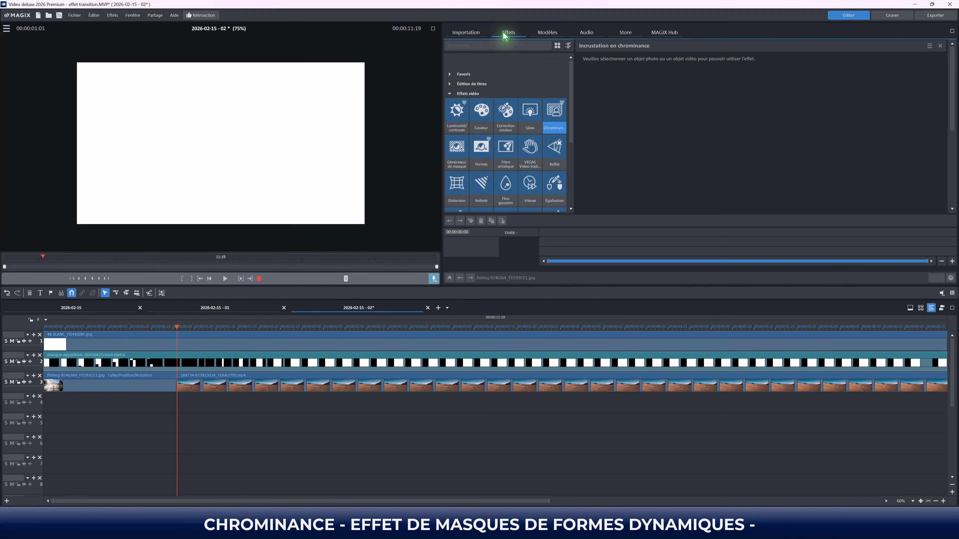
click(462, 94)
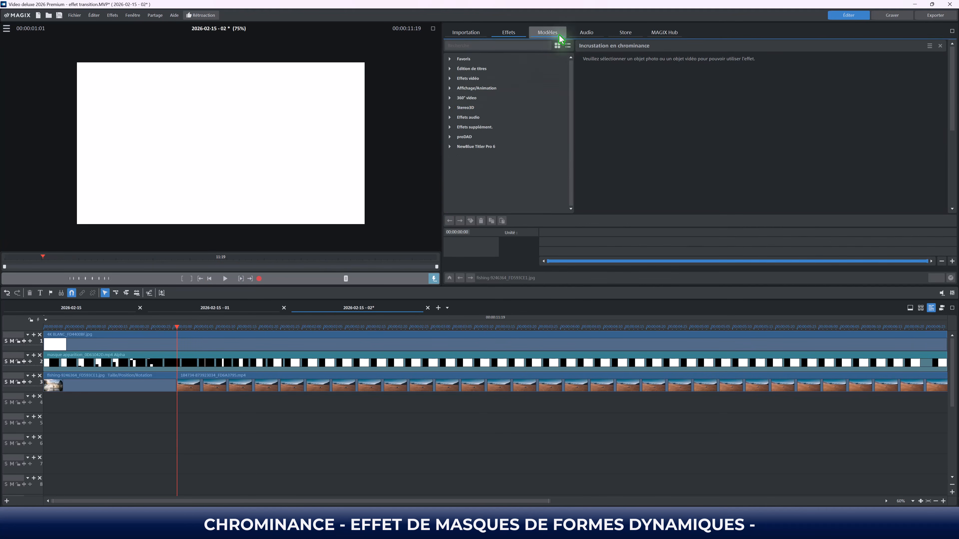
click(559, 35)
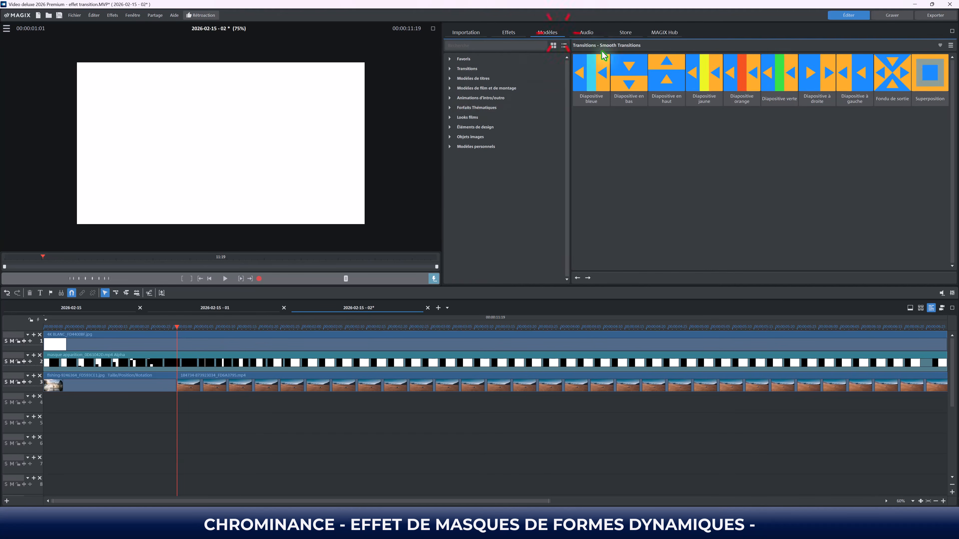
click(471, 81)
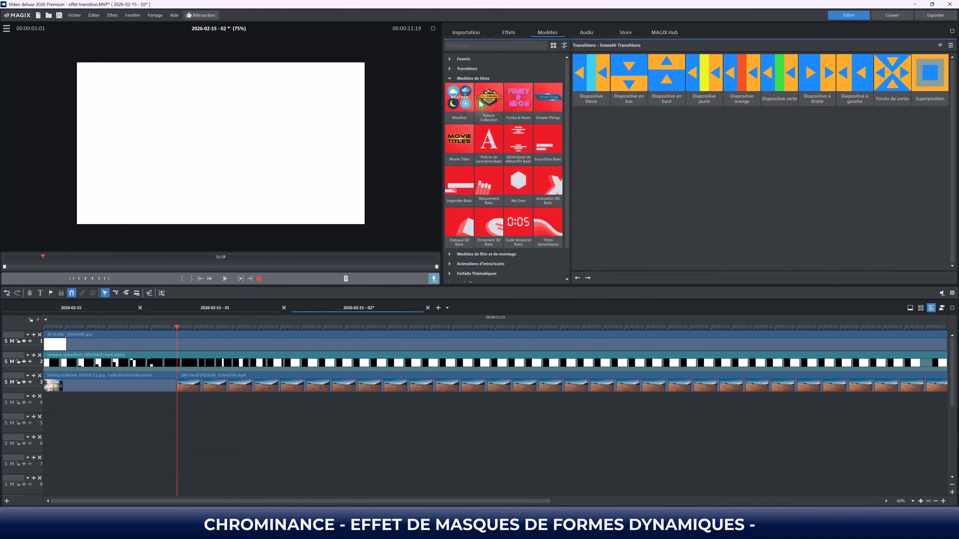
click(490, 163)
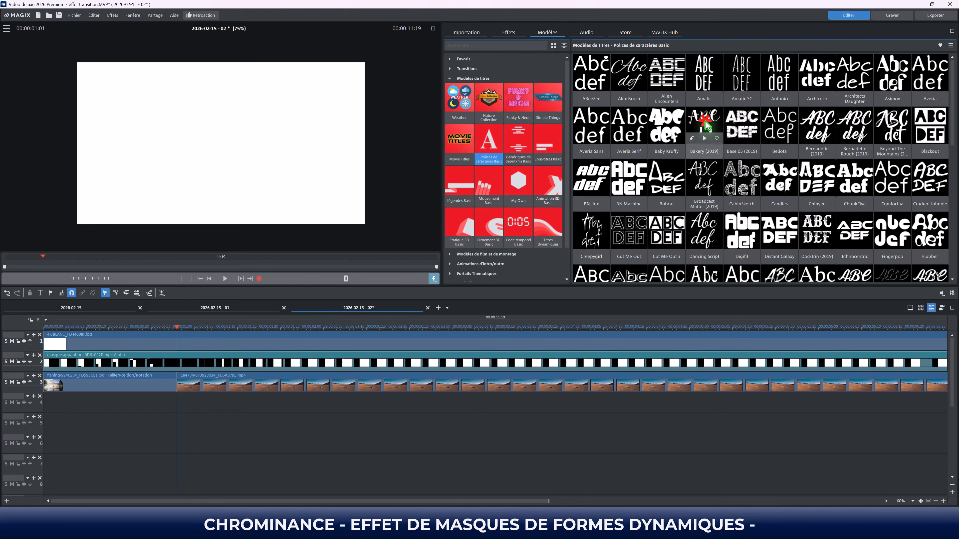
drag(705, 125, 231, 407)
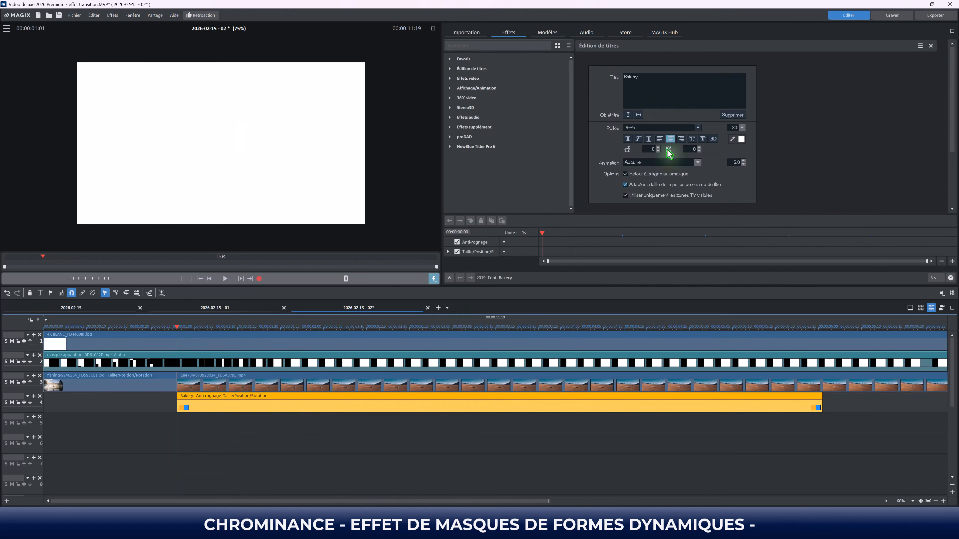
Replace the title's placeholder text with "Effet de" and "transition" on two lines
double_click(645, 78)
text(Effet de)
key(Return)
text(transition)
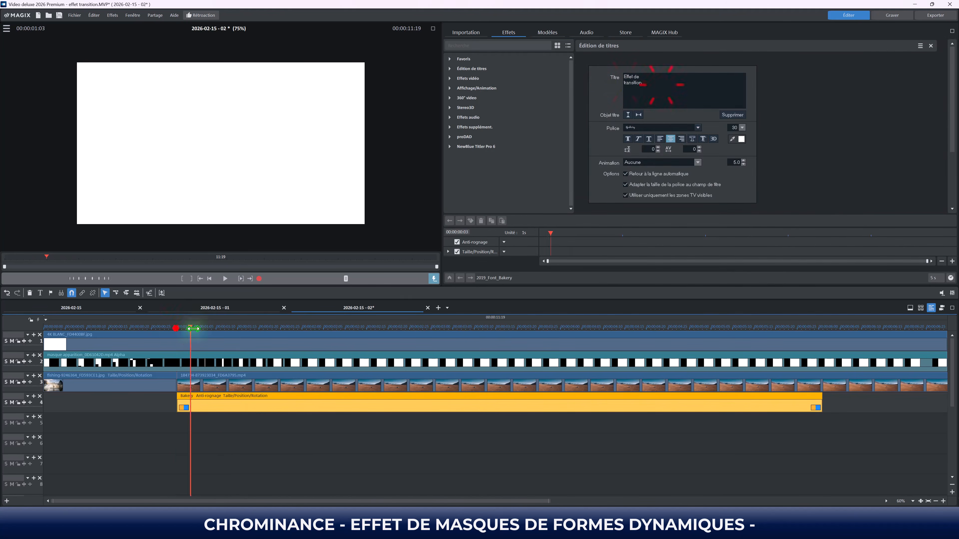
At 00:00:01:20, move the title onto the white area beside the car footage and colour its text black
click(259, 327)
click(493, 90)
click(456, 106)
click(472, 68)
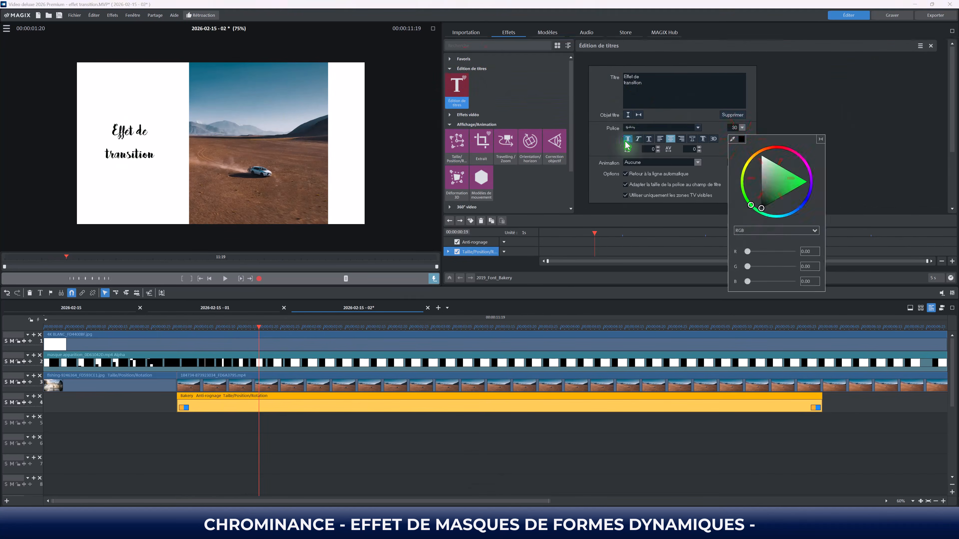
Enlarge the title text, add a shadow and a white outline, and check the result in a full-screen preview
click(691, 140)
click(702, 139)
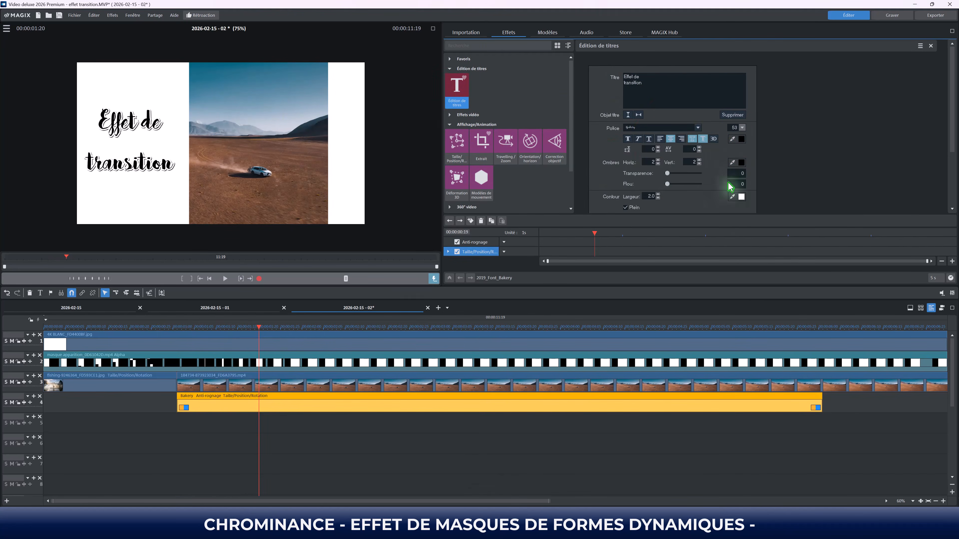
click(433, 28)
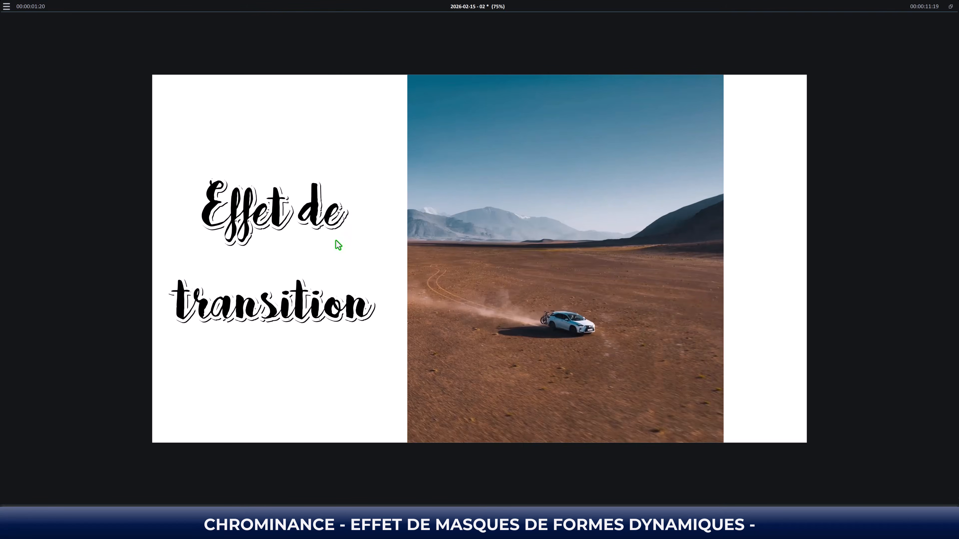
click(951, 7)
Shift the title clip on track 4 a few frames later and add a short fade-in at its start
click(206, 396)
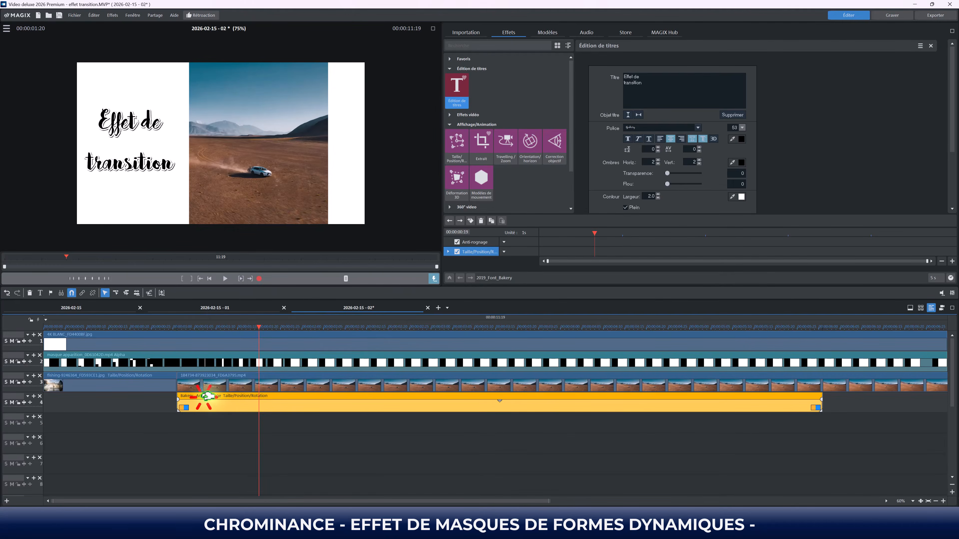
drag(207, 396, 211, 396)
click(173, 328)
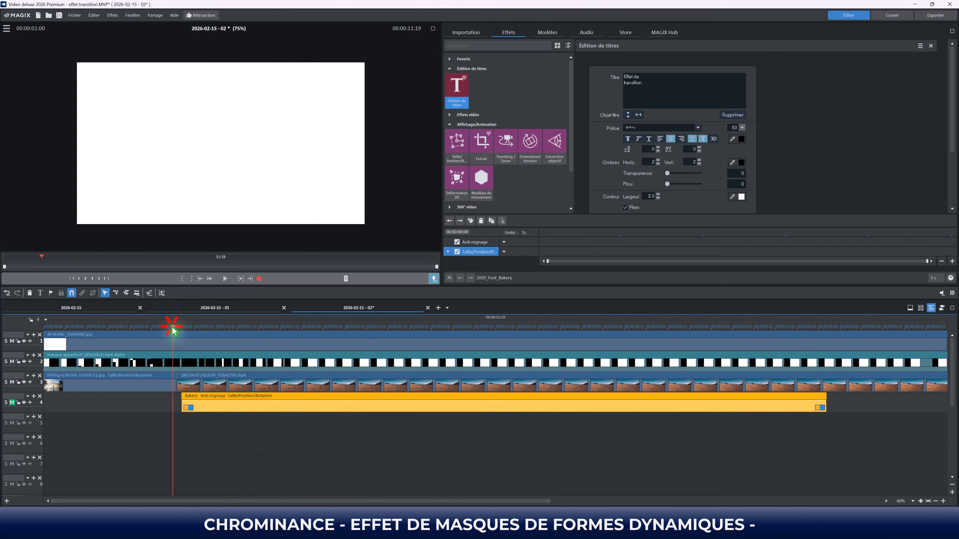
drag(172, 331, 204, 333)
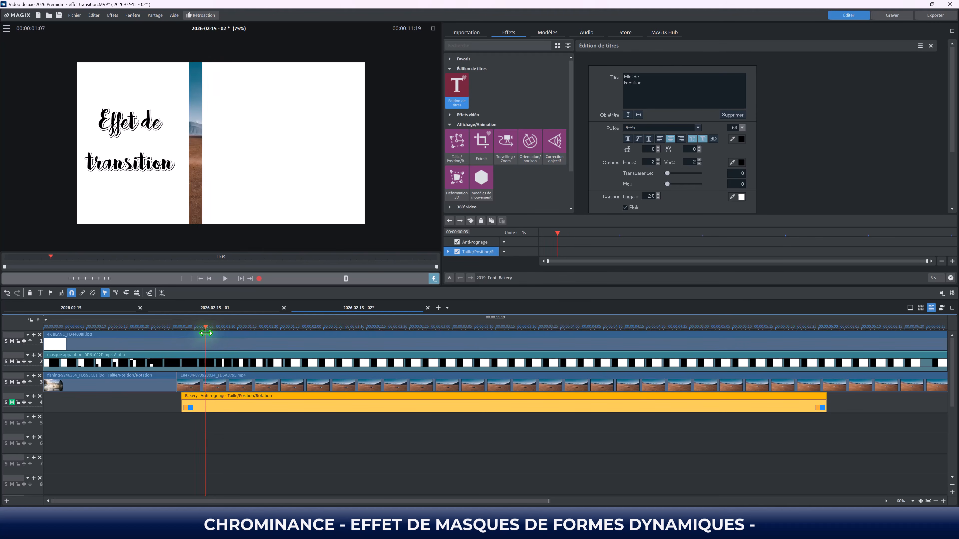
mouse_move(219, 399)
mouse_down()
mouse_move(236, 399)
mouse_move(186, 399)
mouse_move(207, 402)
mouse_up()
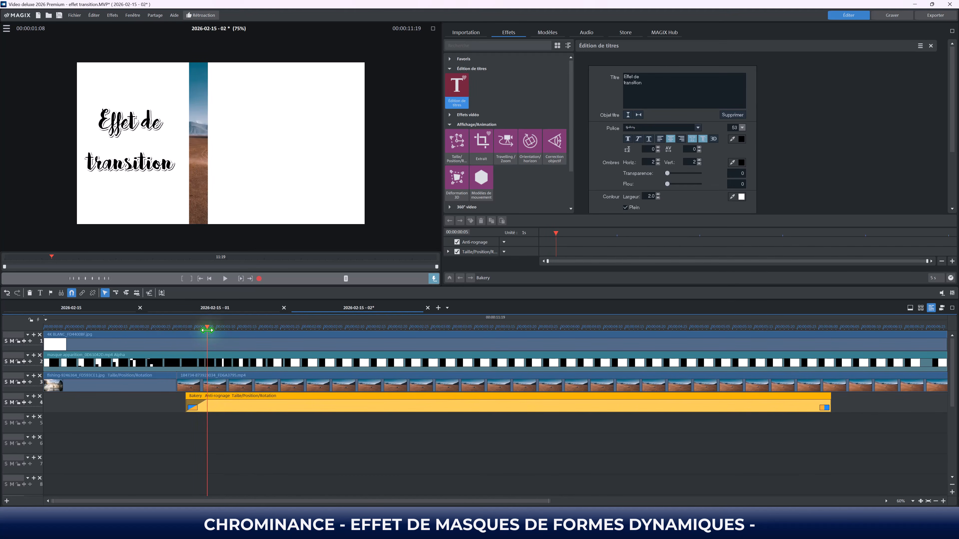
Play the movie from the beginning to check the photo-to-video transition with the title
drag(207, 330, 6, 313)
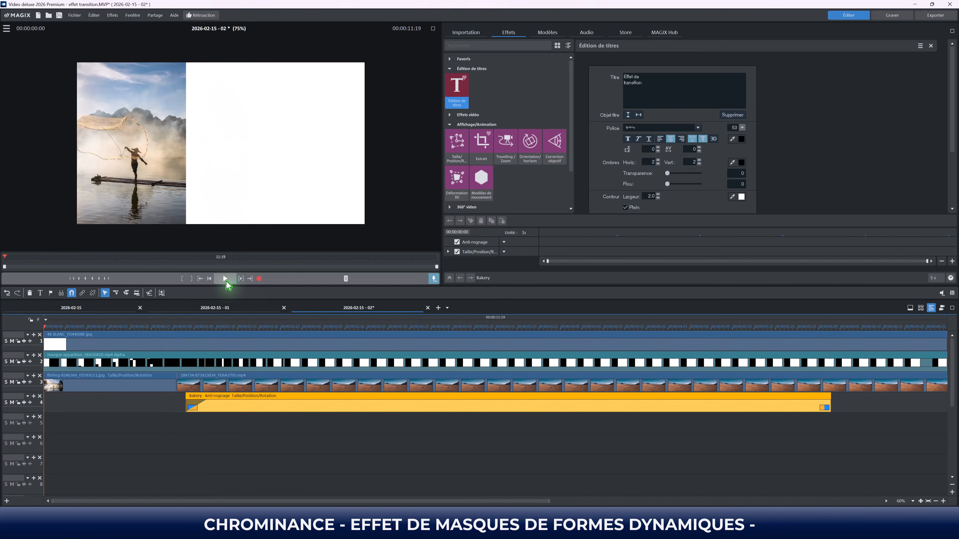
click(226, 280)
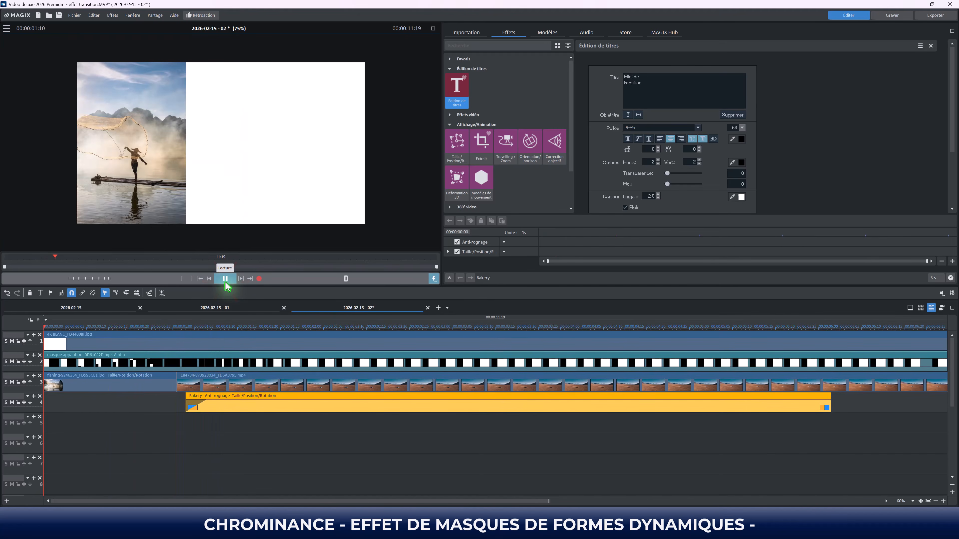
click(225, 280)
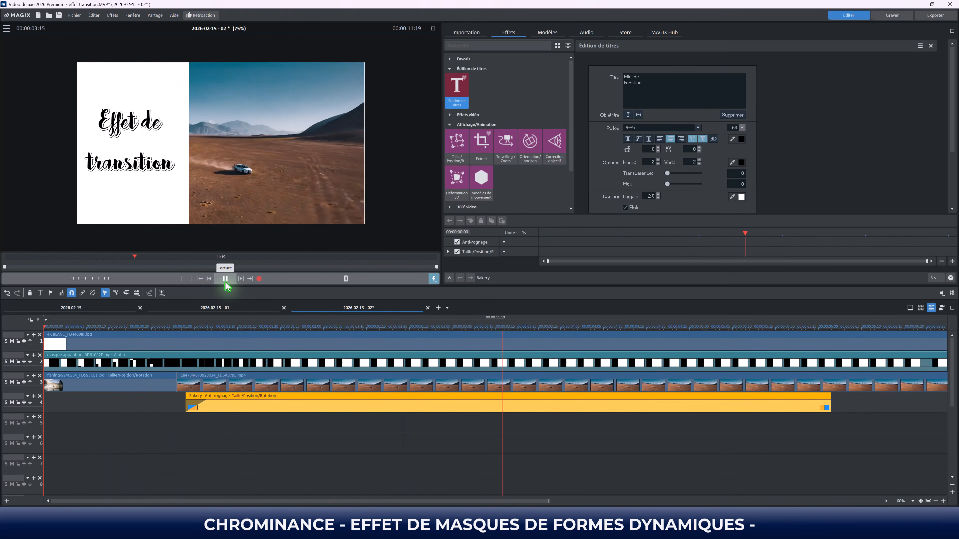
click(226, 279)
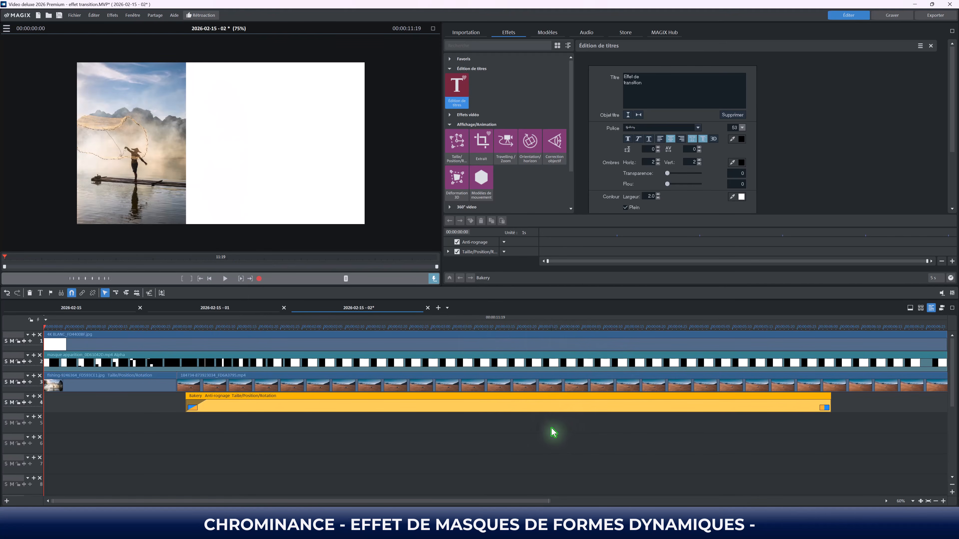
click(539, 330)
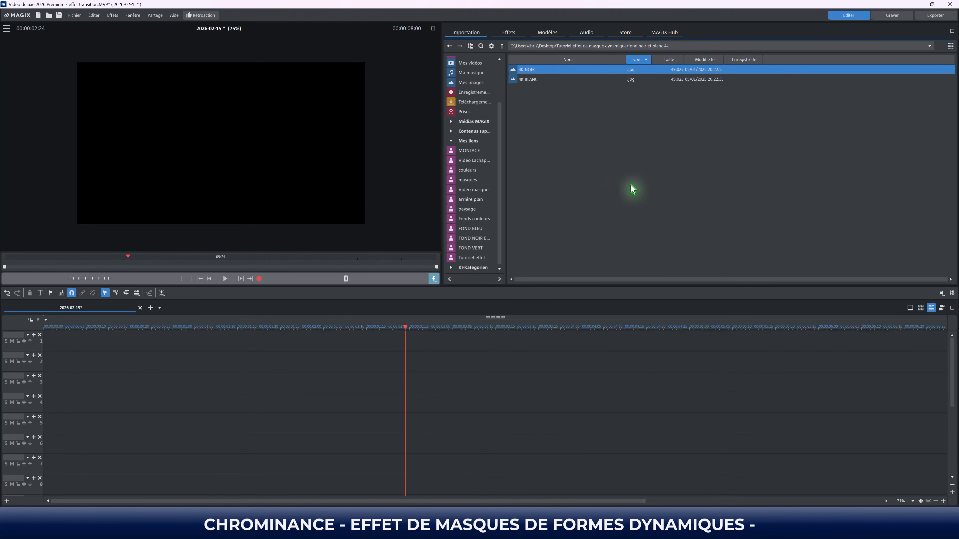
In the empty movie, place the 4K BLANC image on track 1 and the 4K NOIR image on track 2
drag(535, 82, 333, 346)
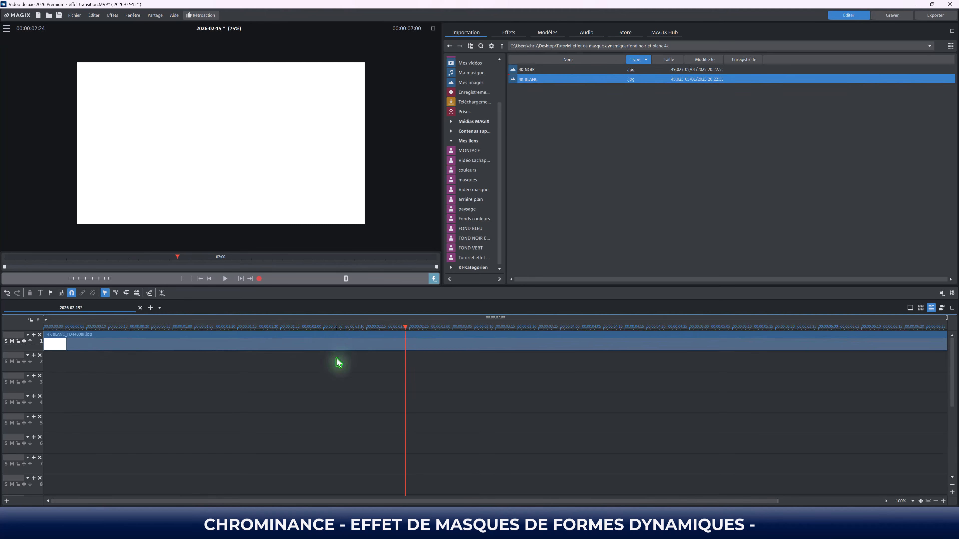
drag(525, 72, 65, 361)
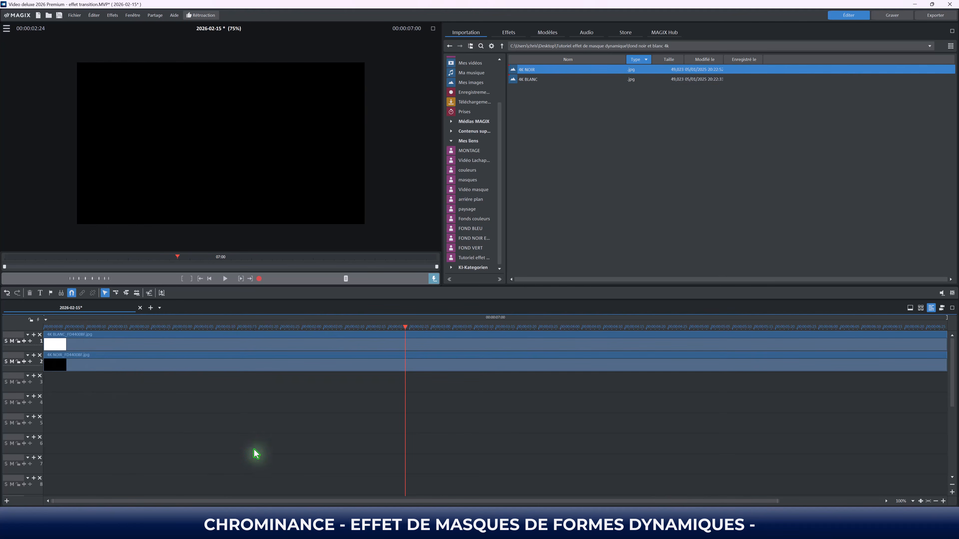
Apply the Formes effect to the black image on track 2 with the Losange shape
click(298, 366)
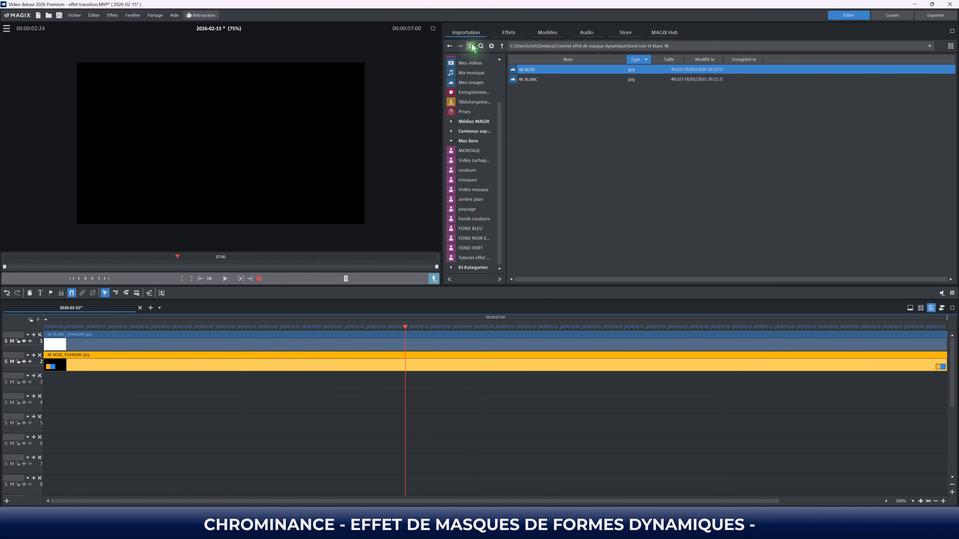
click(509, 32)
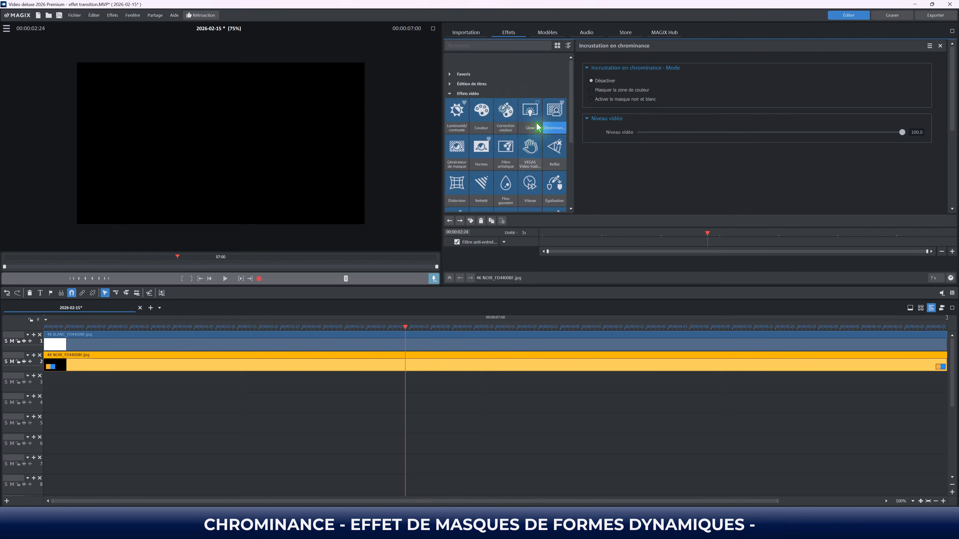
click(484, 154)
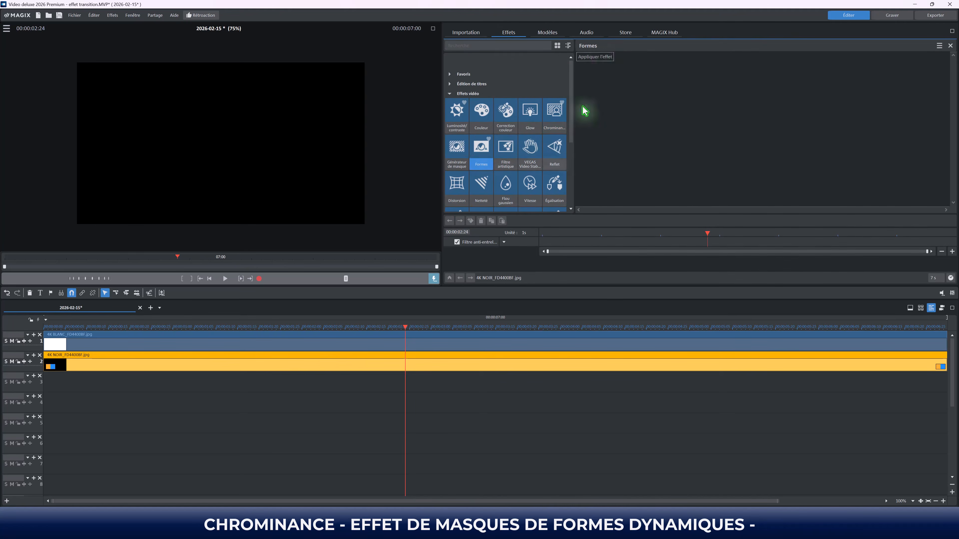
click(601, 60)
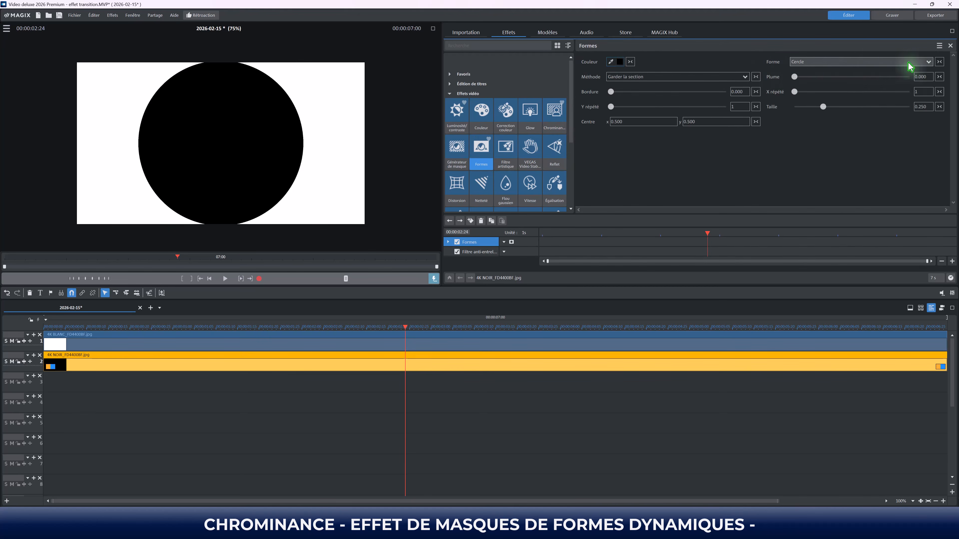
click(933, 63)
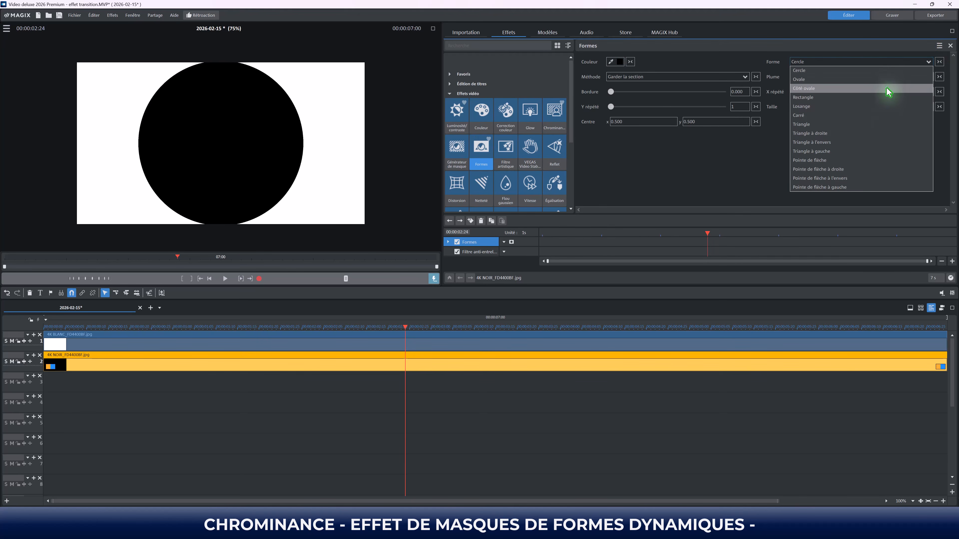
click(884, 108)
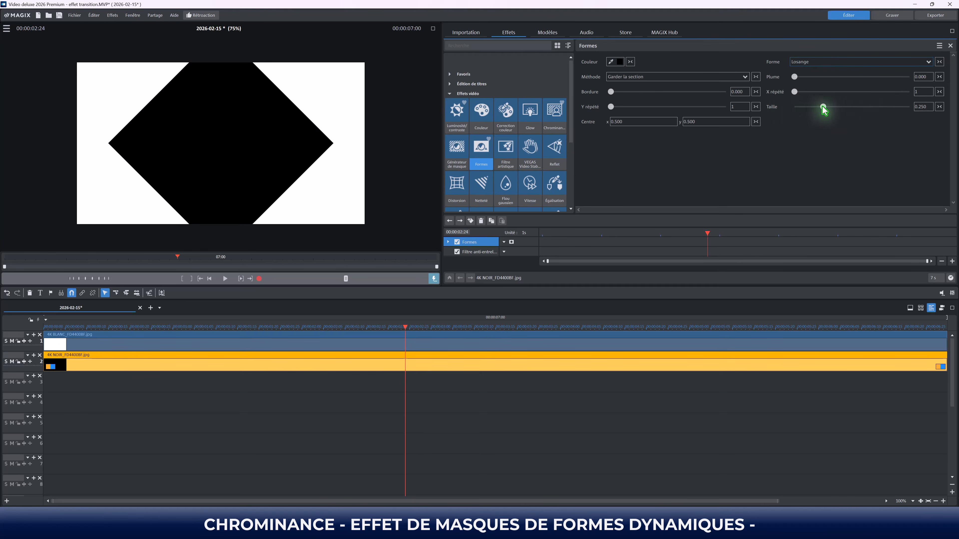
Set the diamond's Taille to 0.299 and its horizontal centre to 0.964
drag(824, 109, 831, 110)
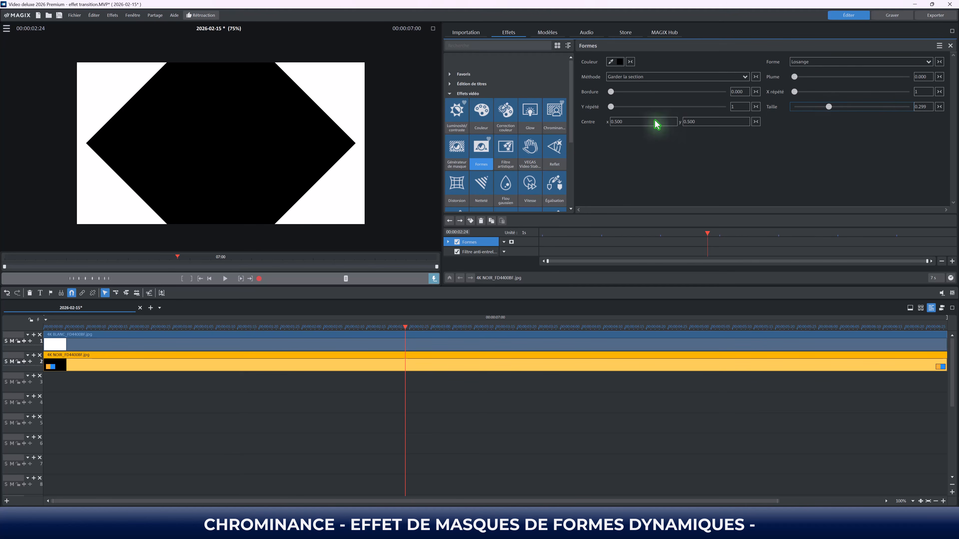
drag(654, 126, 670, 26)
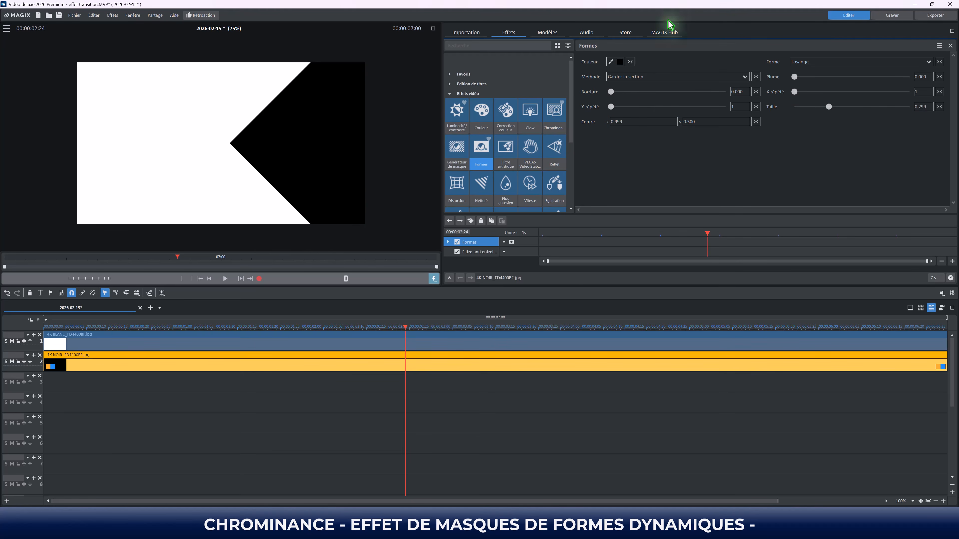
click(384, 366)
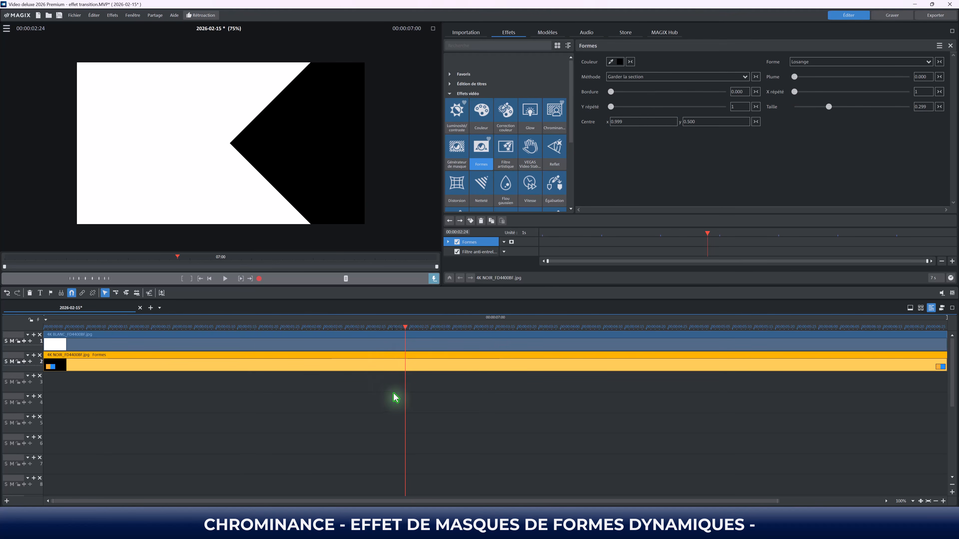
drag(646, 131, 638, 146)
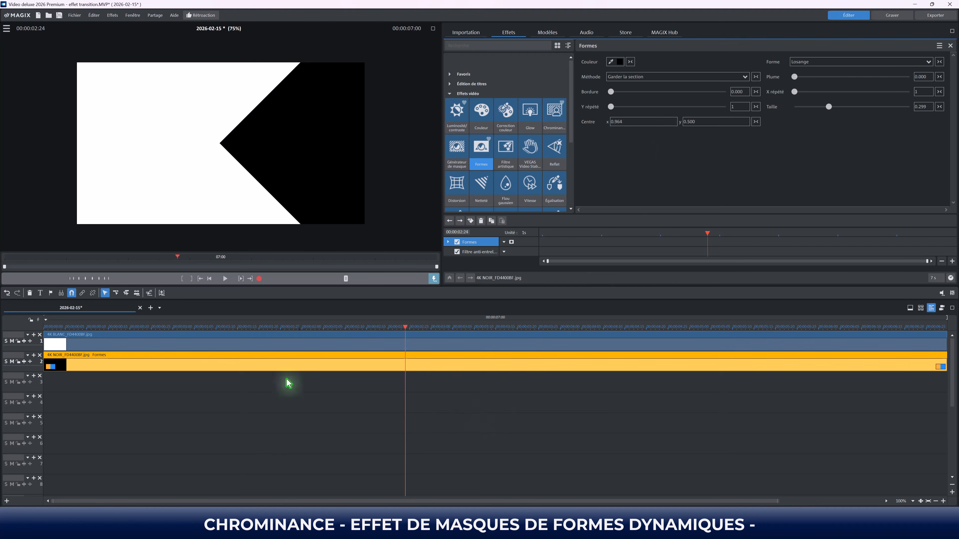
Duplicate the black diamond clip twice and stack the copies on tracks 3 and 4, aligned with the original's start
click(278, 365)
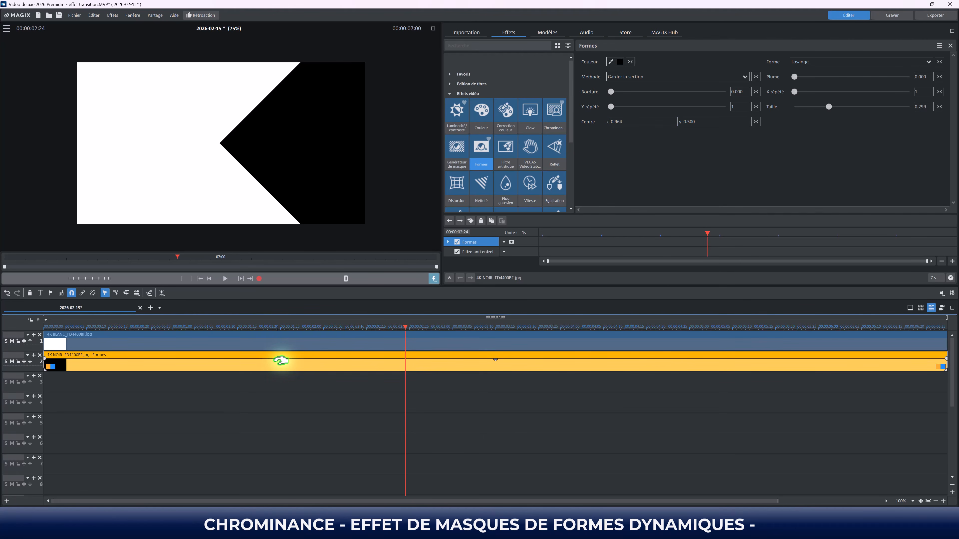
key(ctrl+v)
key(ctrl+v)
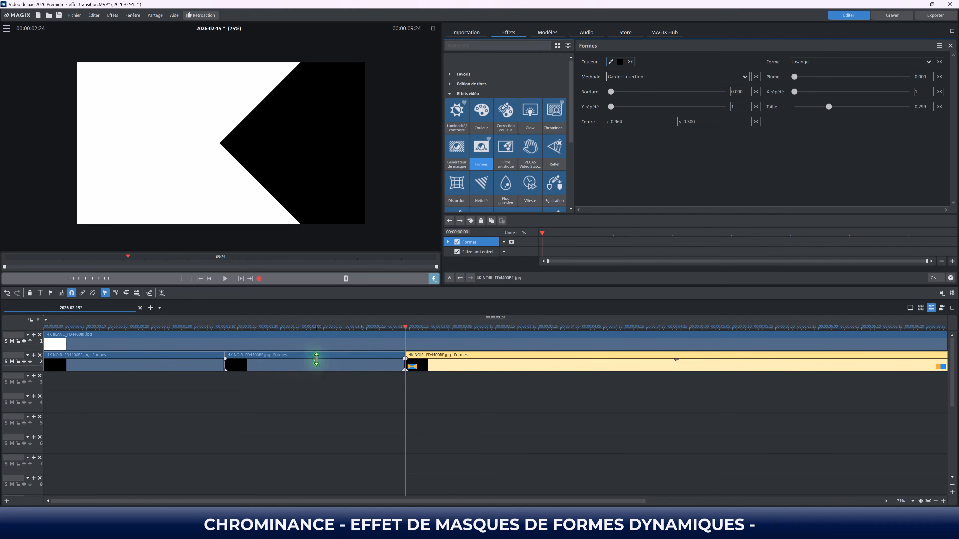
drag(314, 363, 64, 403)
click(181, 455)
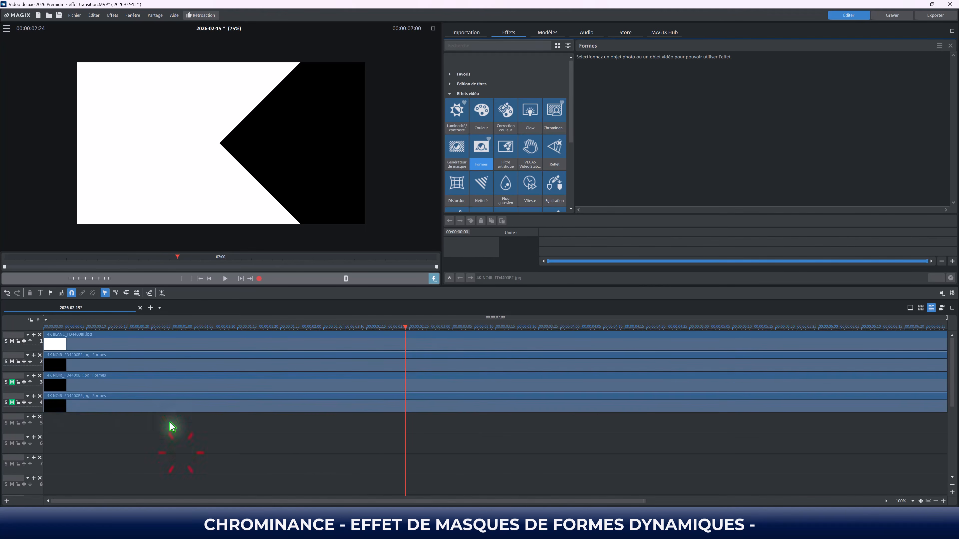
click(72, 428)
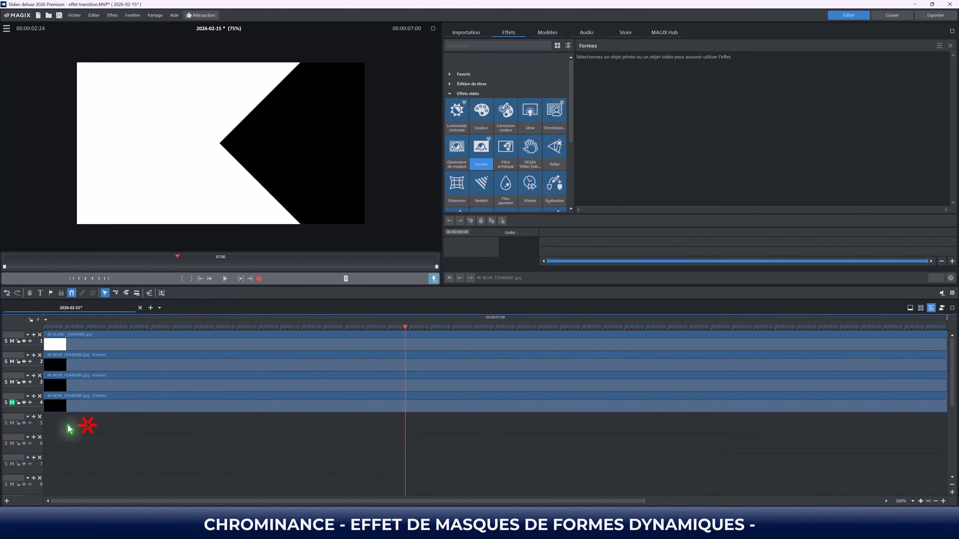
Mute tracks 3 and 4, leaving only the diamond on track 2 active over the white background
click(5, 403)
click(6, 403)
click(12, 402)
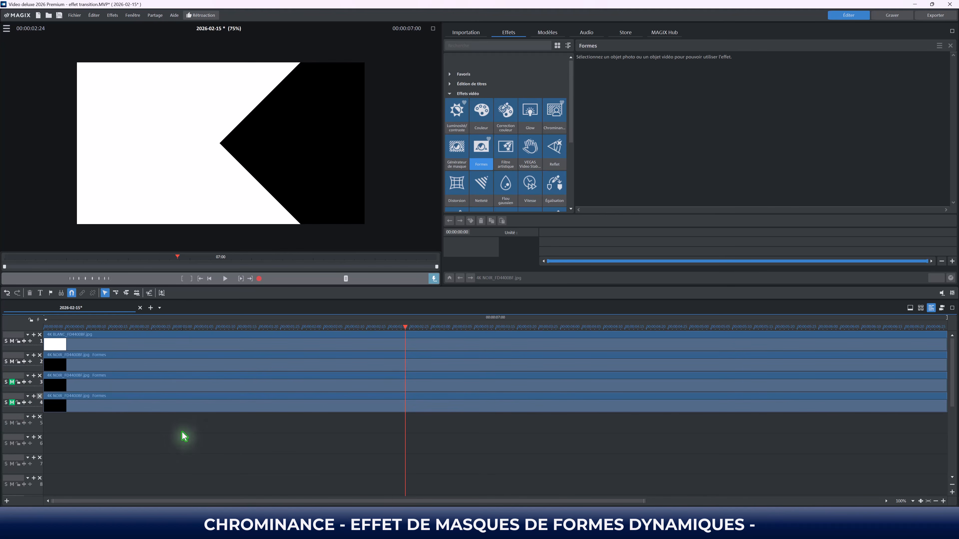
Set the Niveau vidéo of the black diamond clip on track 2 to 45
click(179, 363)
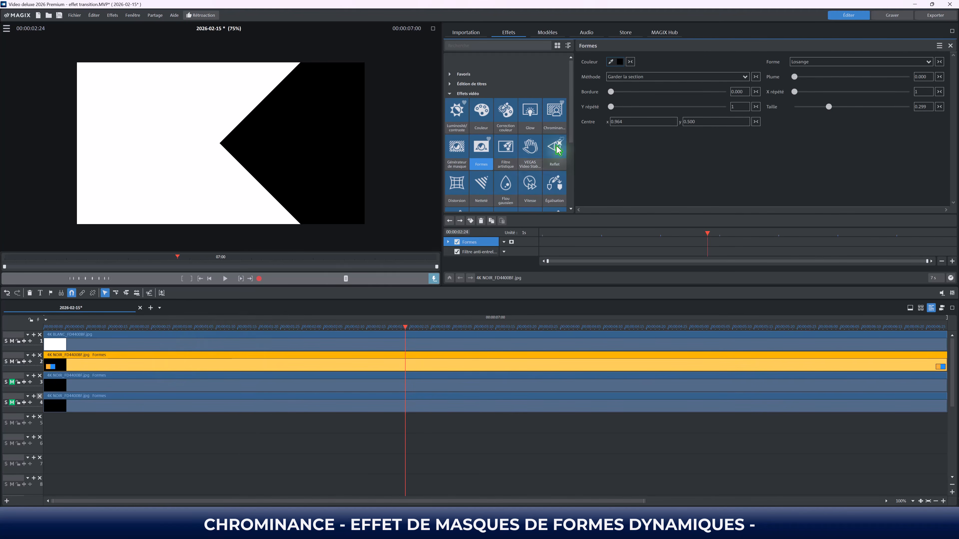
click(554, 132)
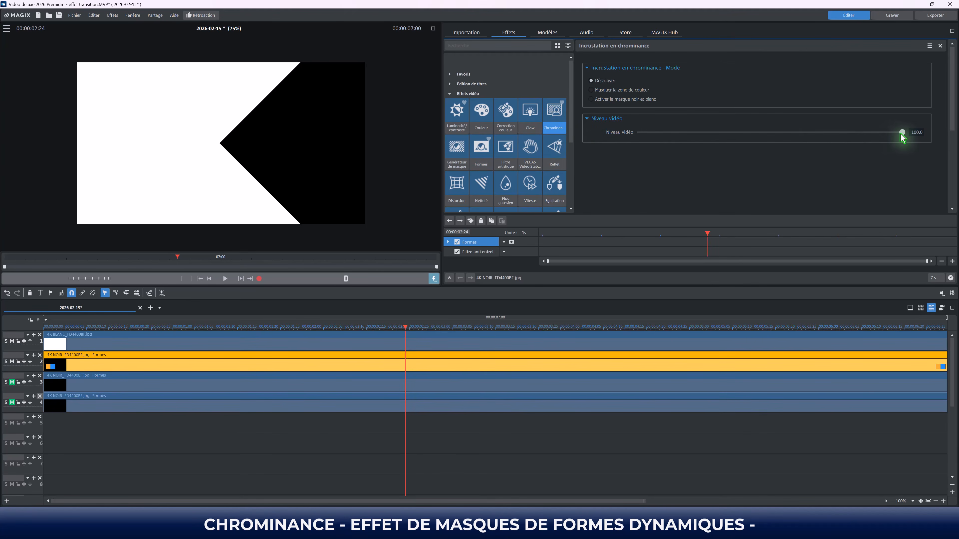
drag(902, 134, 779, 142)
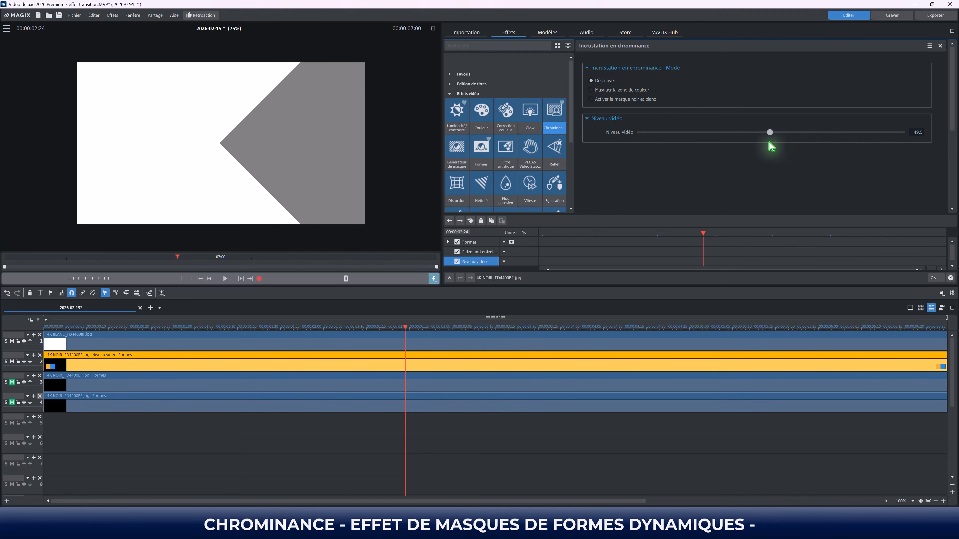
click(913, 133)
text(45)
key(Return)
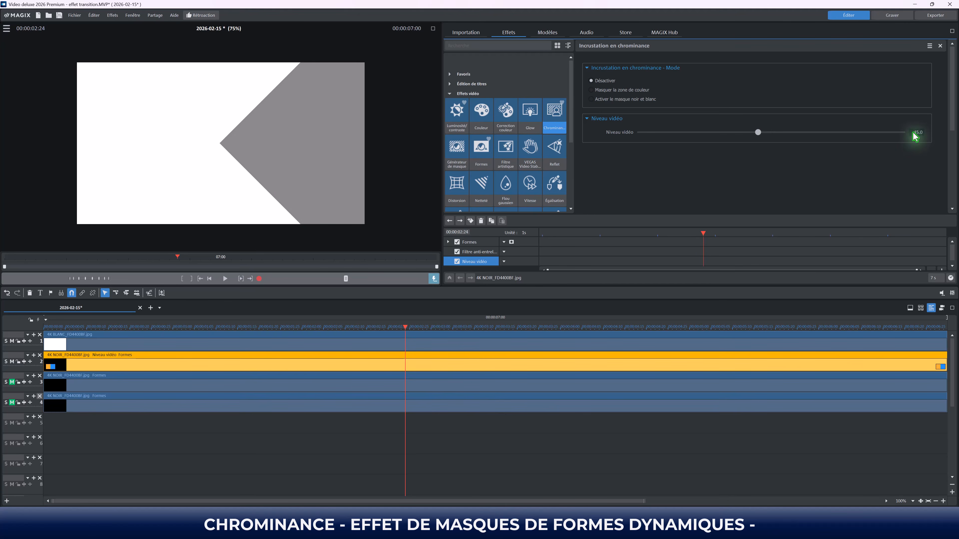
Unmute track 3 and apply Taille/Position/Rotation to its diamond clip with a horizontal position of 128 px
click(356, 382)
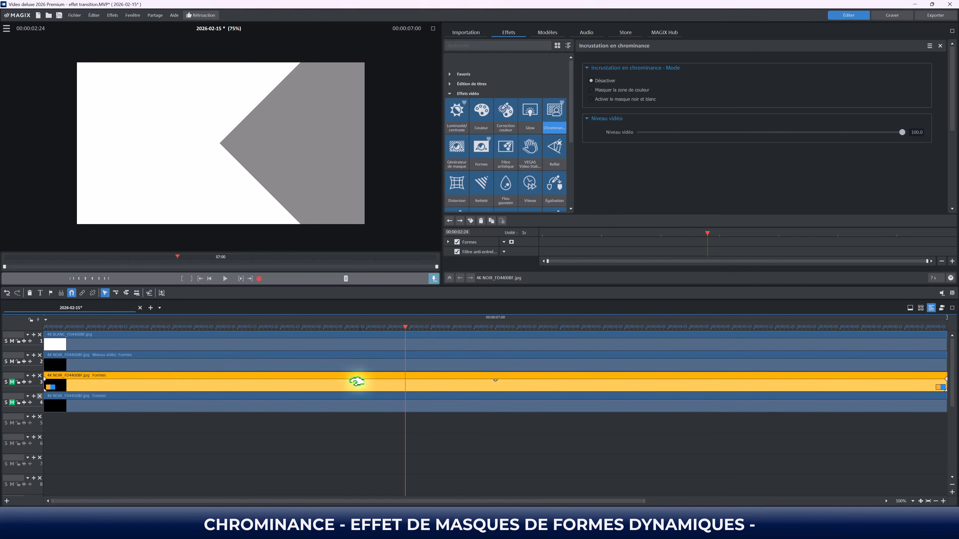
click(12, 383)
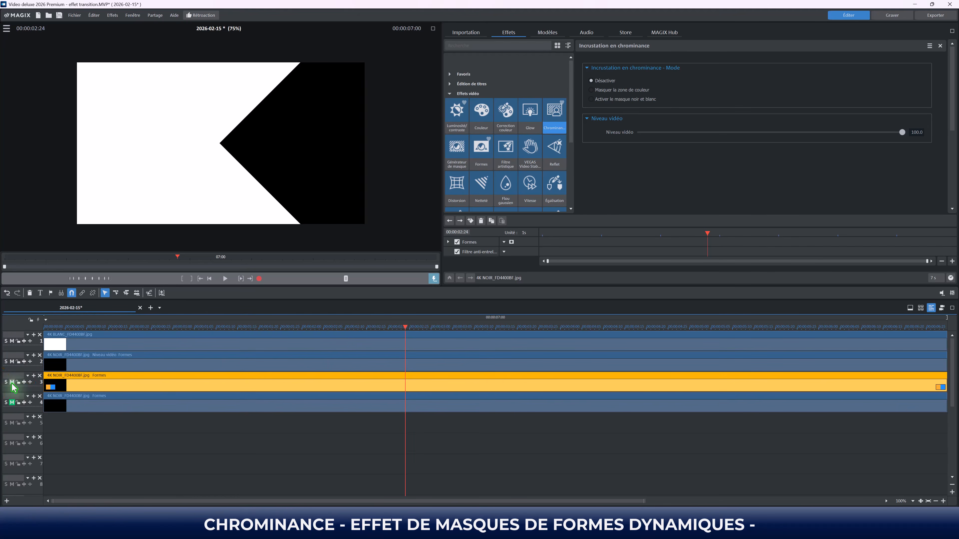
click(467, 94)
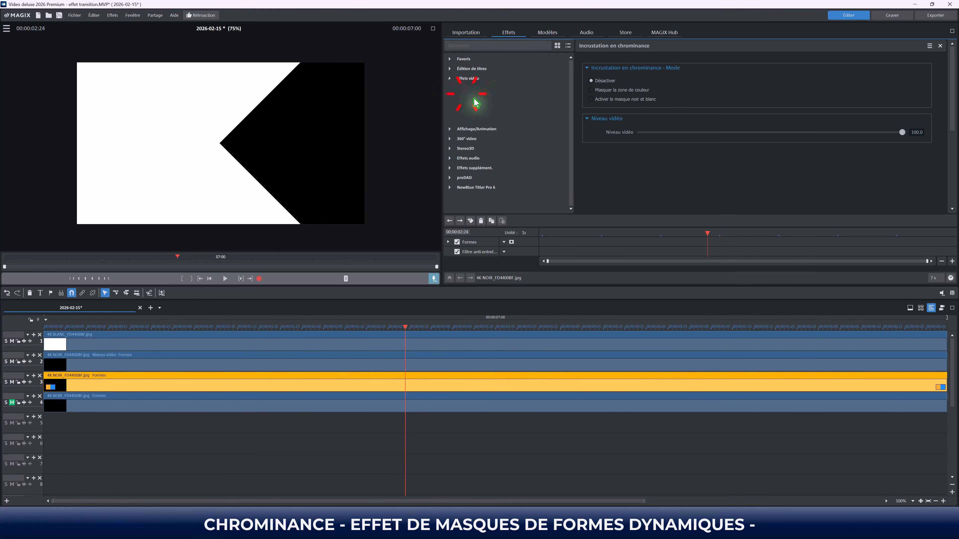
click(482, 89)
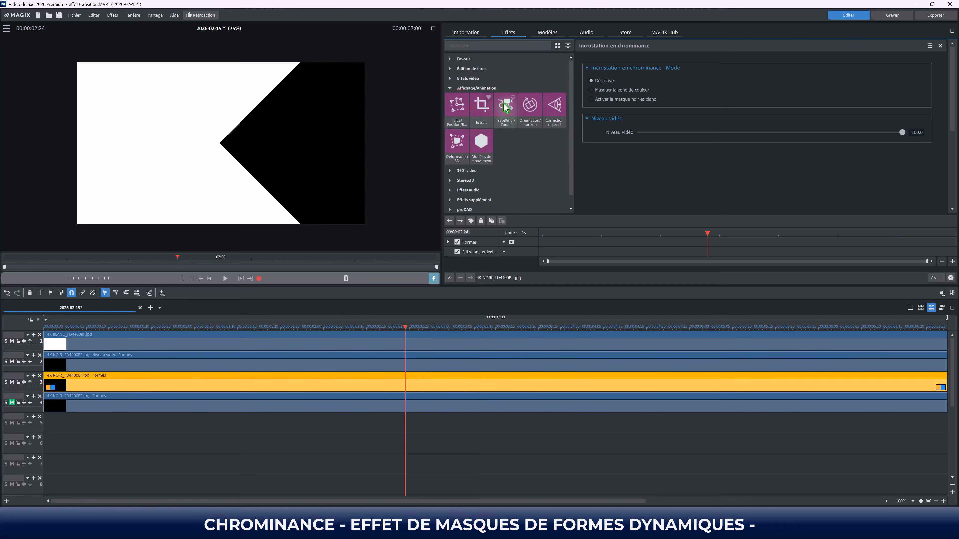
click(458, 121)
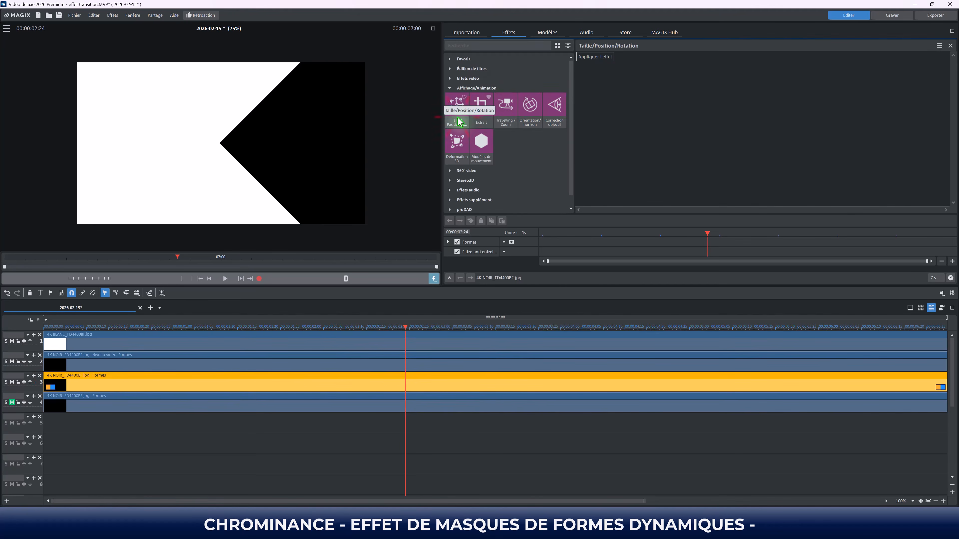
click(606, 58)
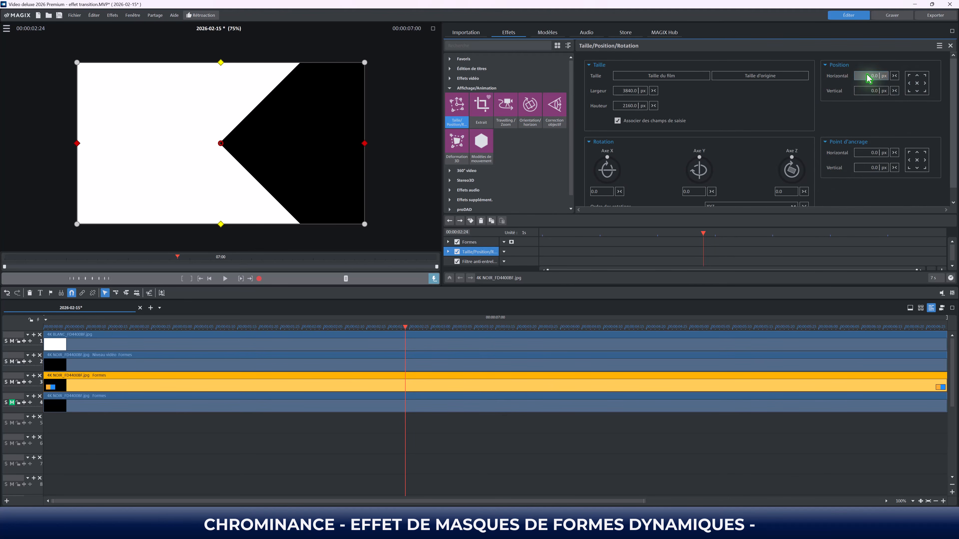
drag(868, 79, 869, 30)
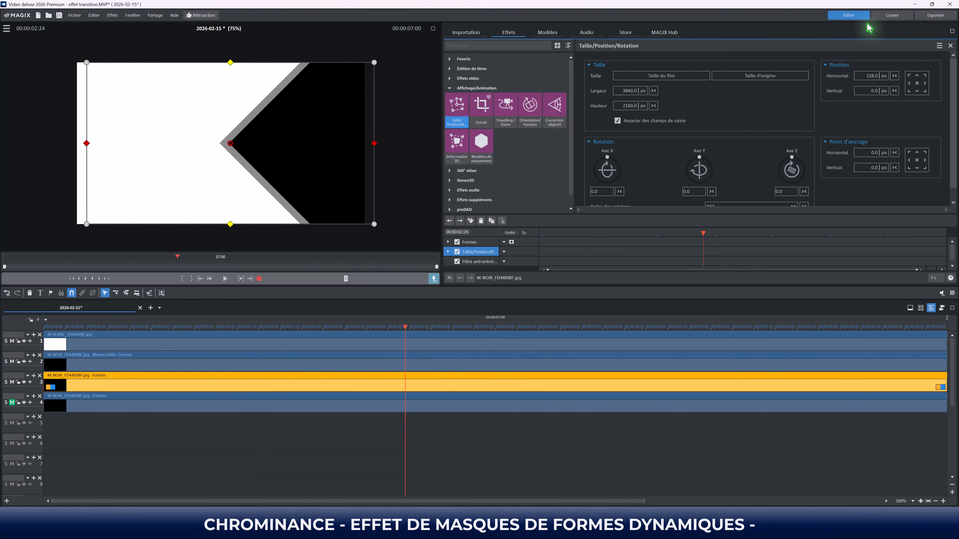
Set the Niveau vidéo of the diamond clip on track 3 to 55
click(462, 88)
click(461, 78)
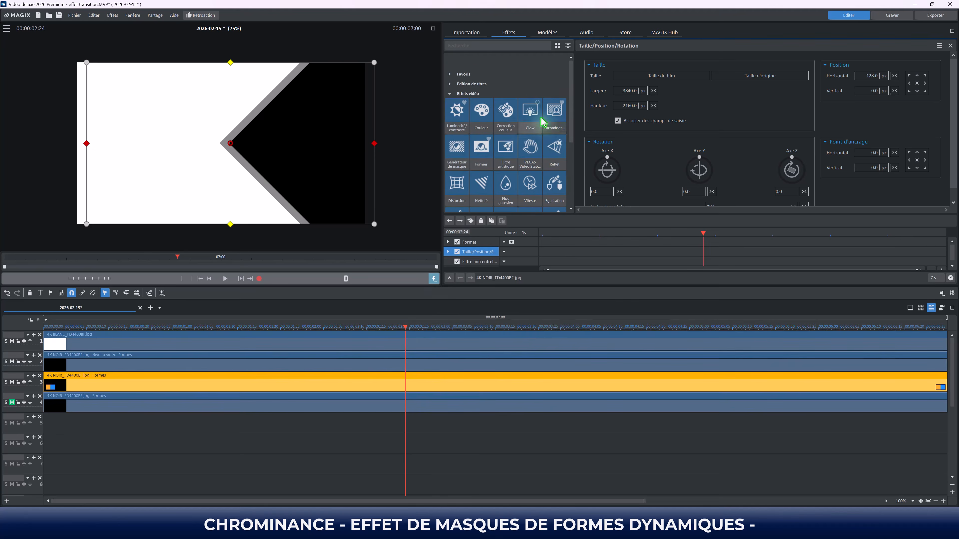
click(546, 124)
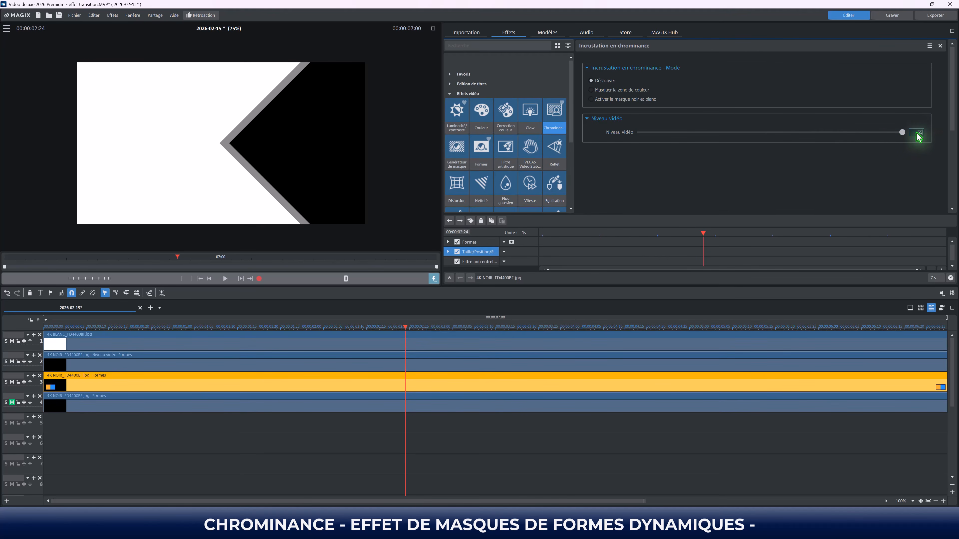
key(Return)
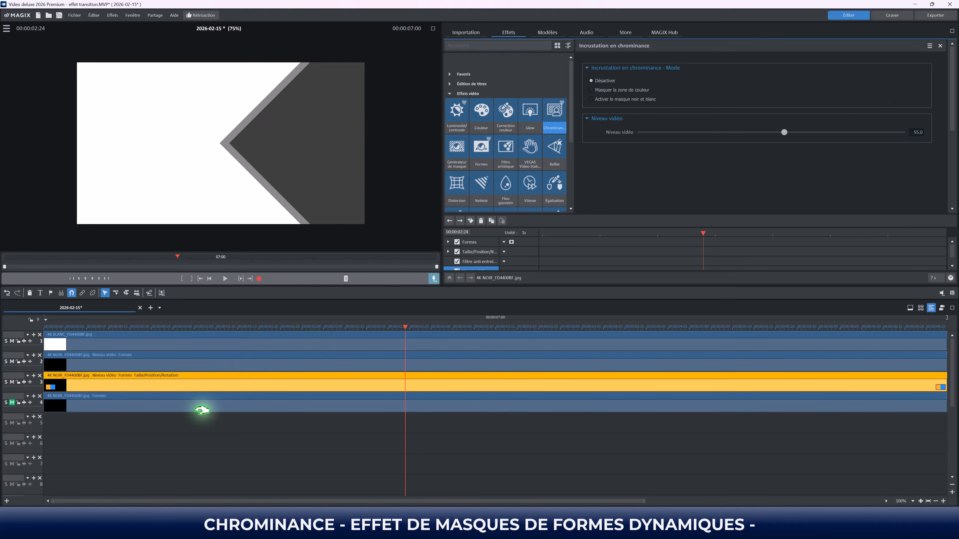
Unmute track 4 and set its diamond clip's horizontal position to 292 px with Taille/Position/Rotation
click(12, 402)
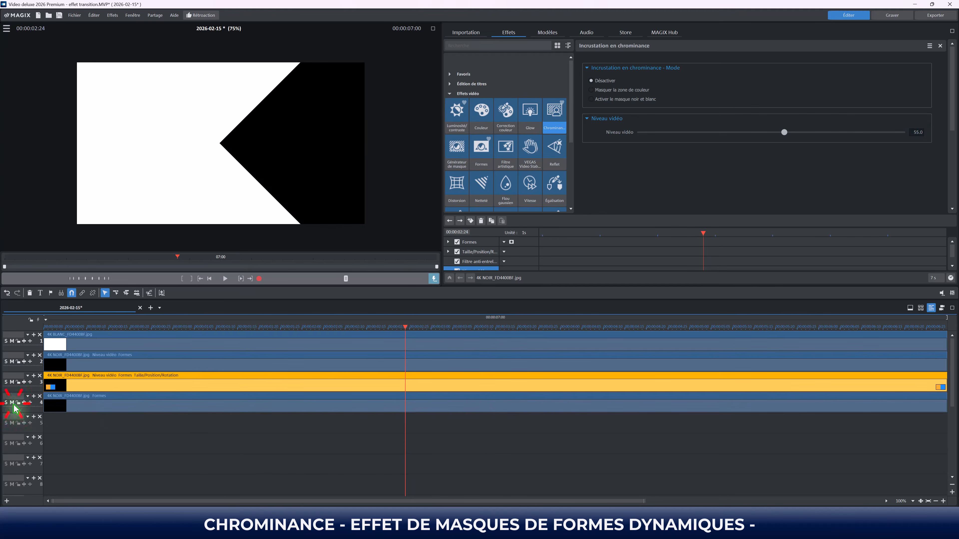
click(78, 405)
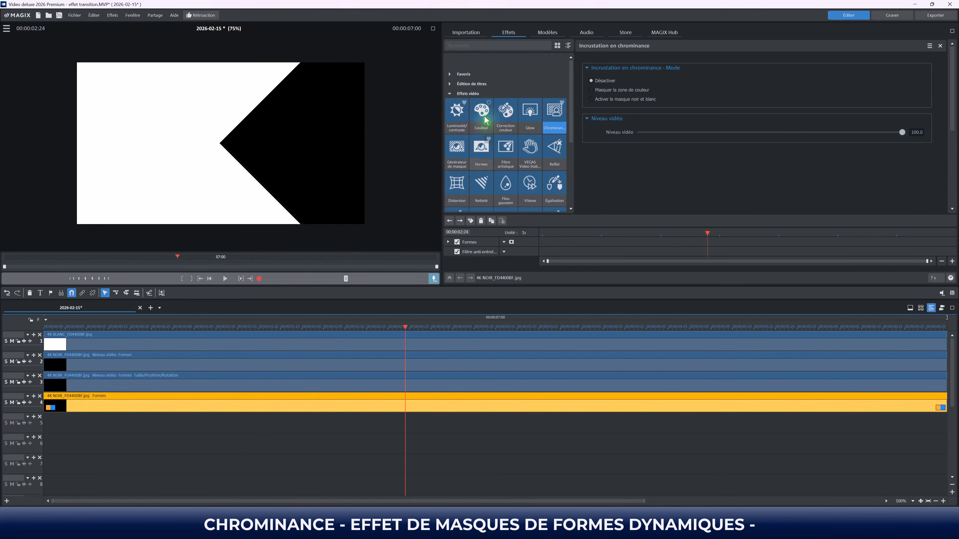
click(474, 94)
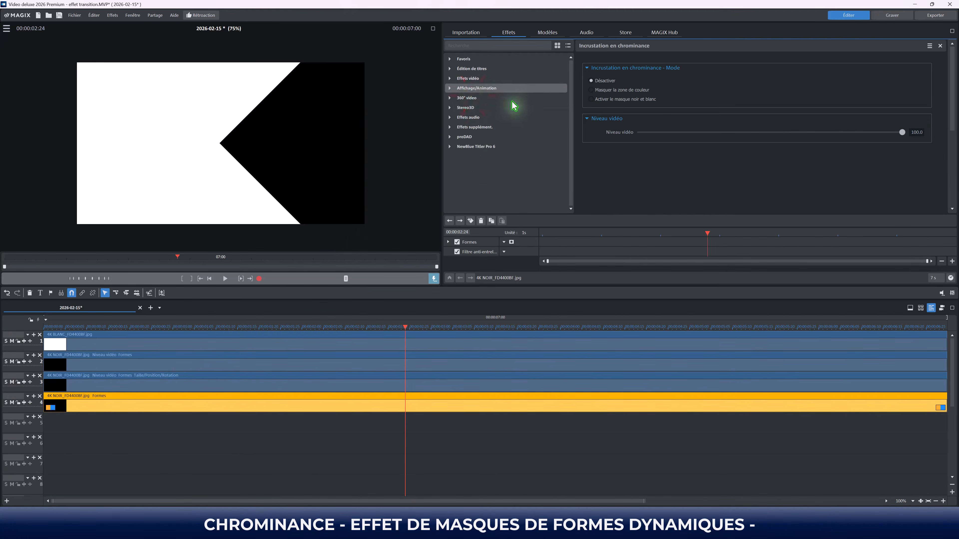
click(470, 90)
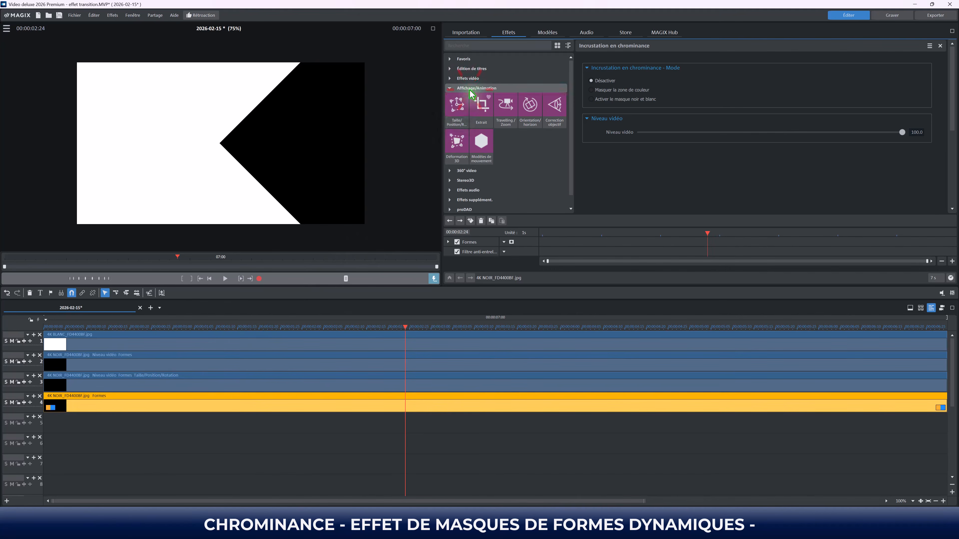
click(461, 119)
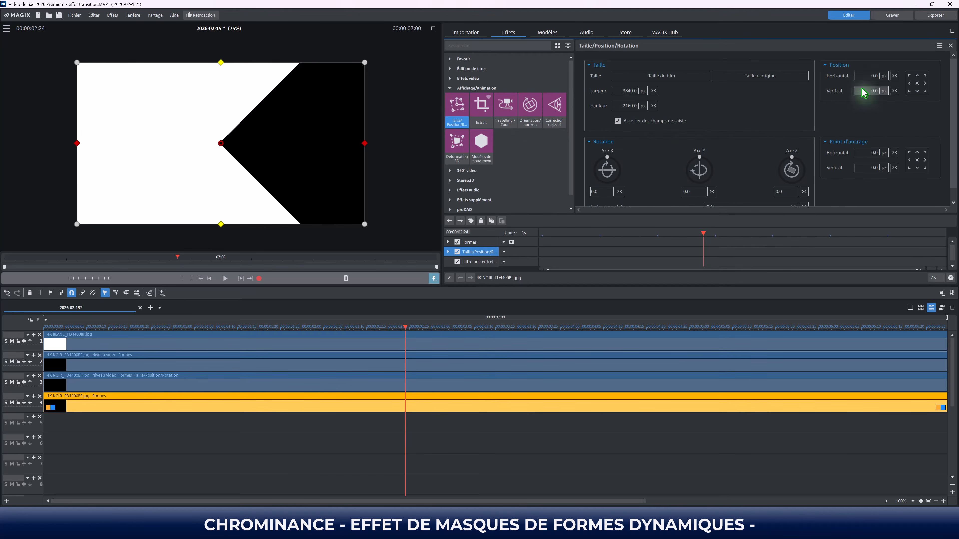
drag(864, 76, 871, 21)
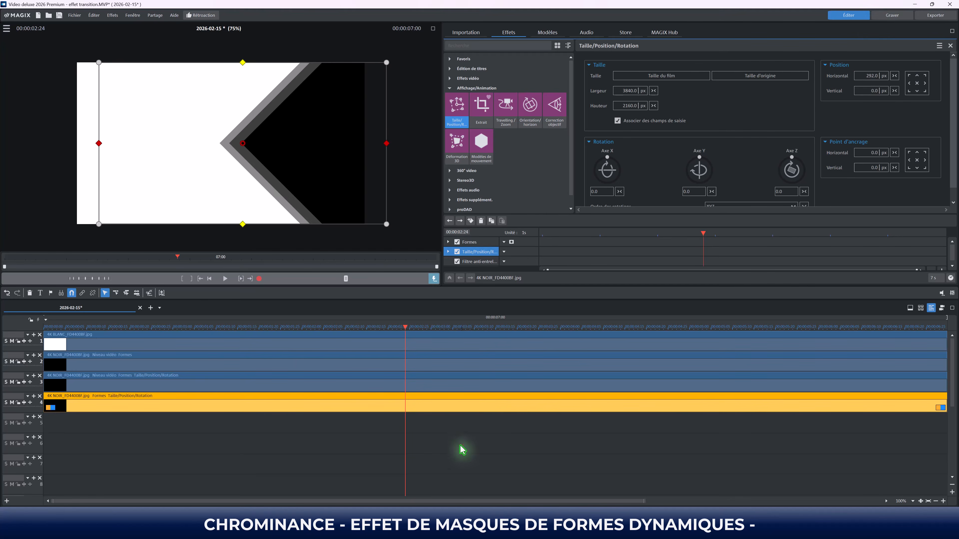
click(472, 449)
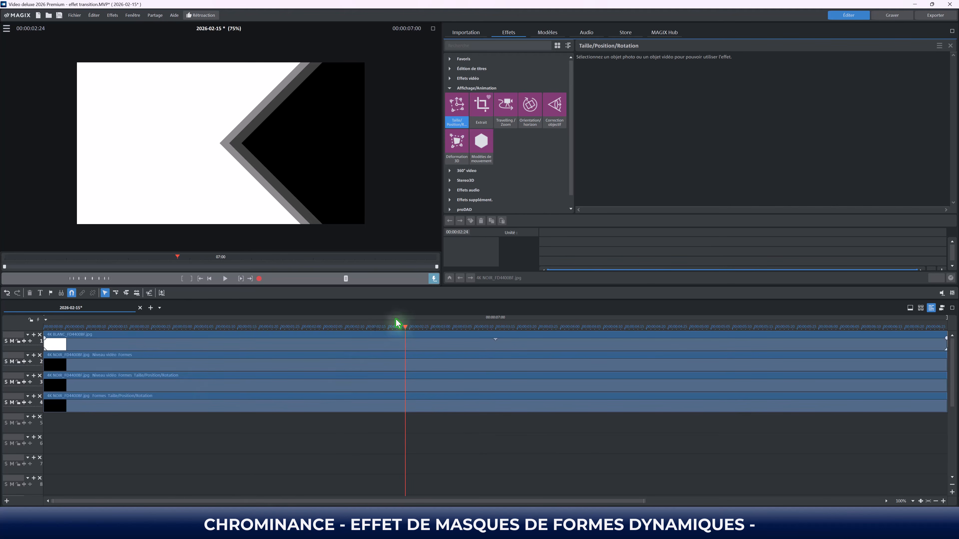
Apply Taille/Position/Rotation to the track 2 diamond clip and add a keyframe for it at 00:00:01:00
drag(404, 325, 14, 346)
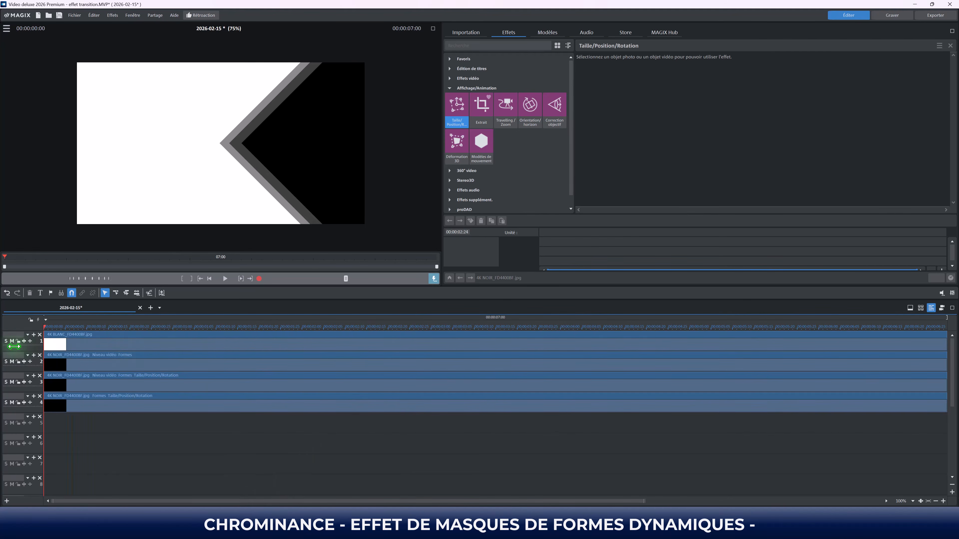
click(101, 363)
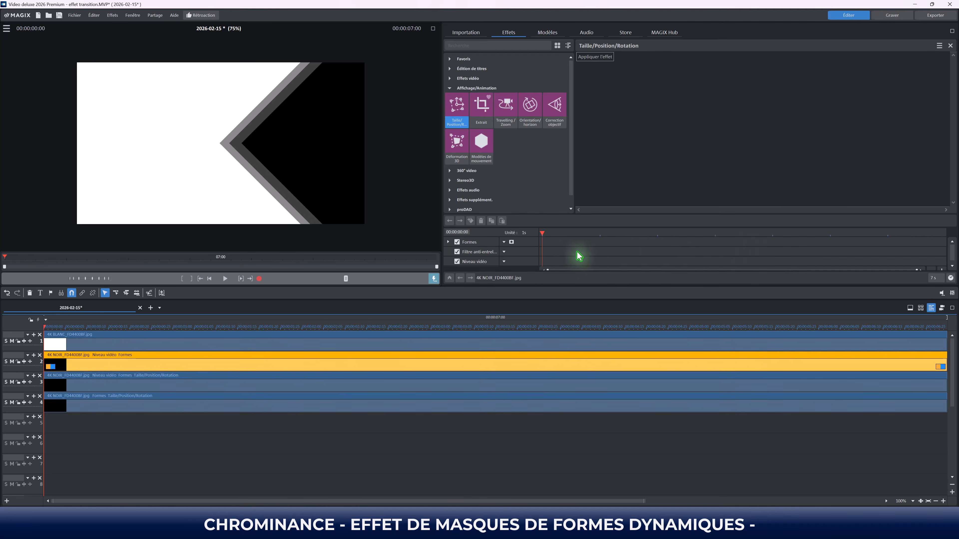
click(599, 236)
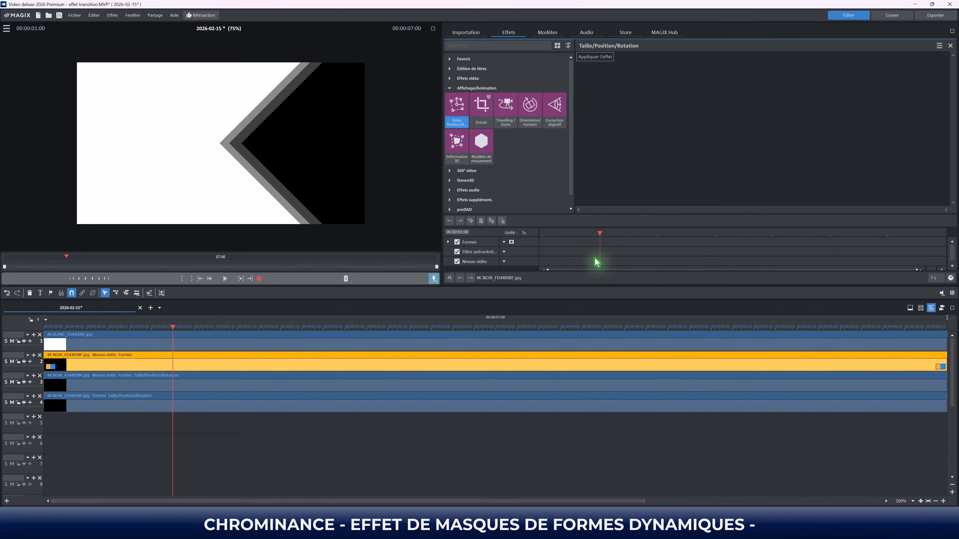
click(417, 350)
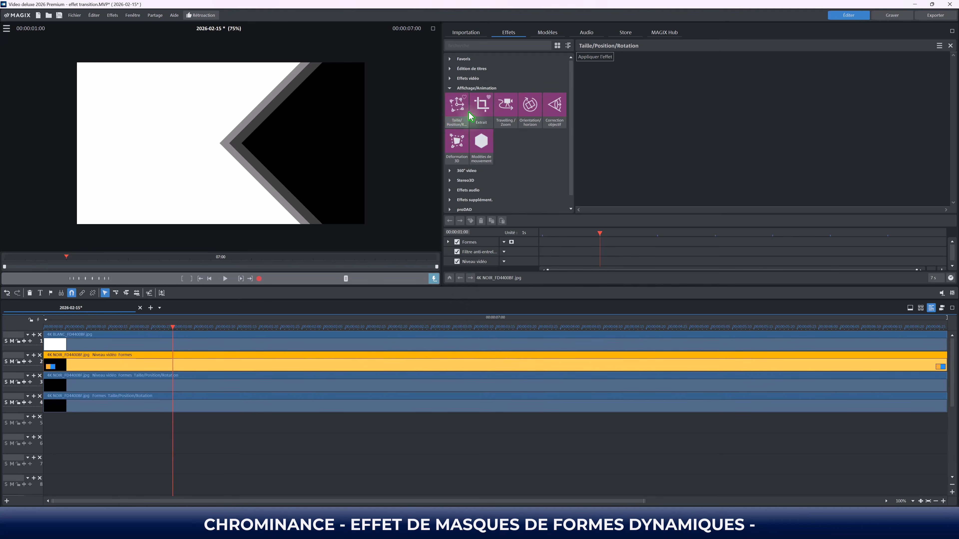
click(599, 59)
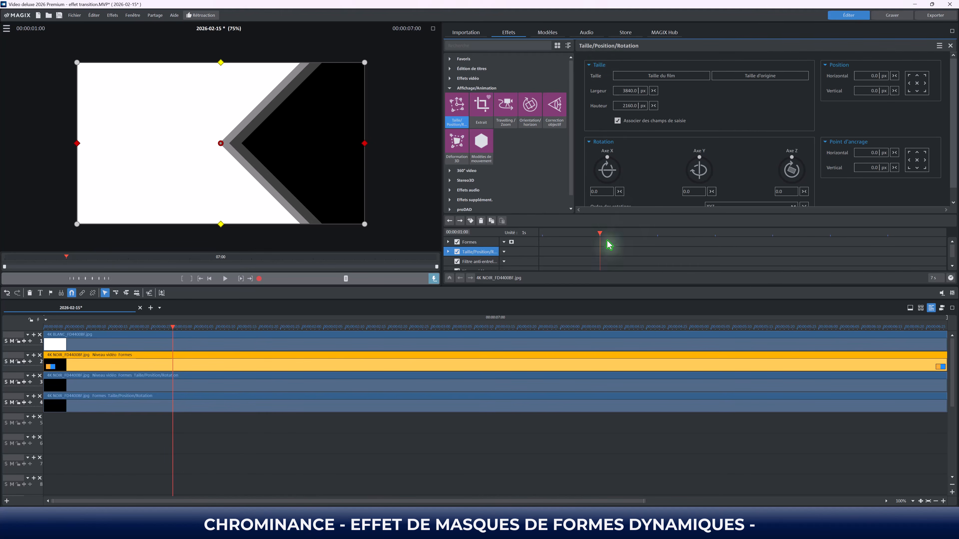
click(471, 221)
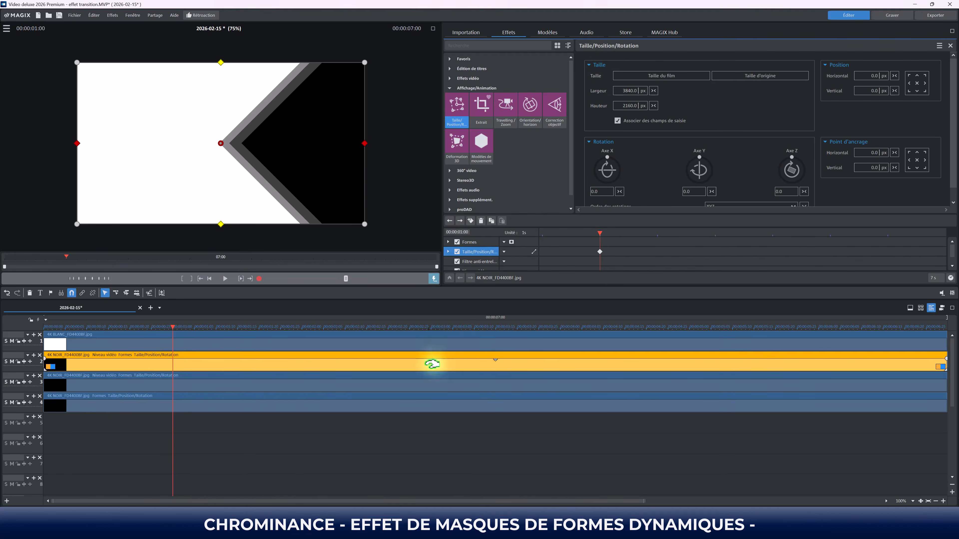
Add Taille/Position/Rotation keyframes at 00:00:01:00 to the diamond clips on tracks 3 and 4
click(422, 380)
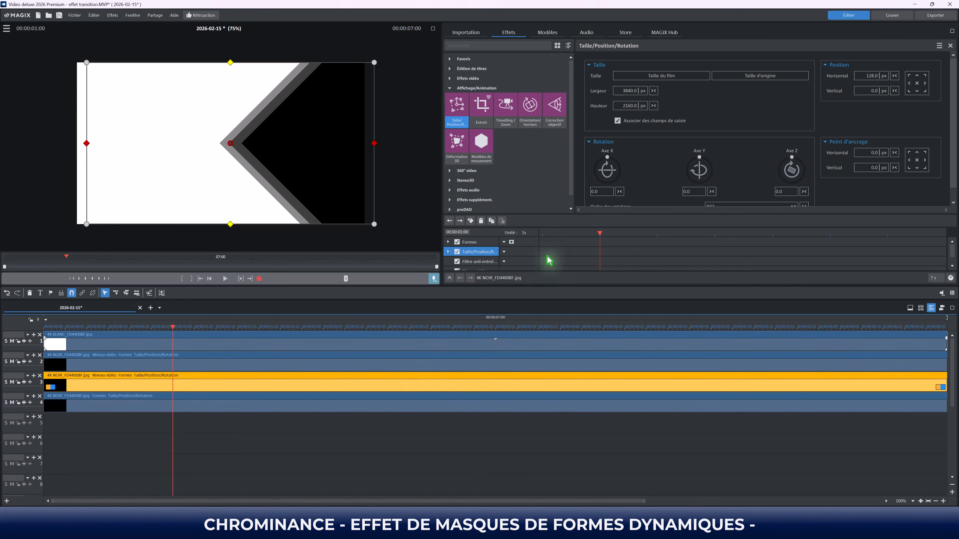
click(471, 221)
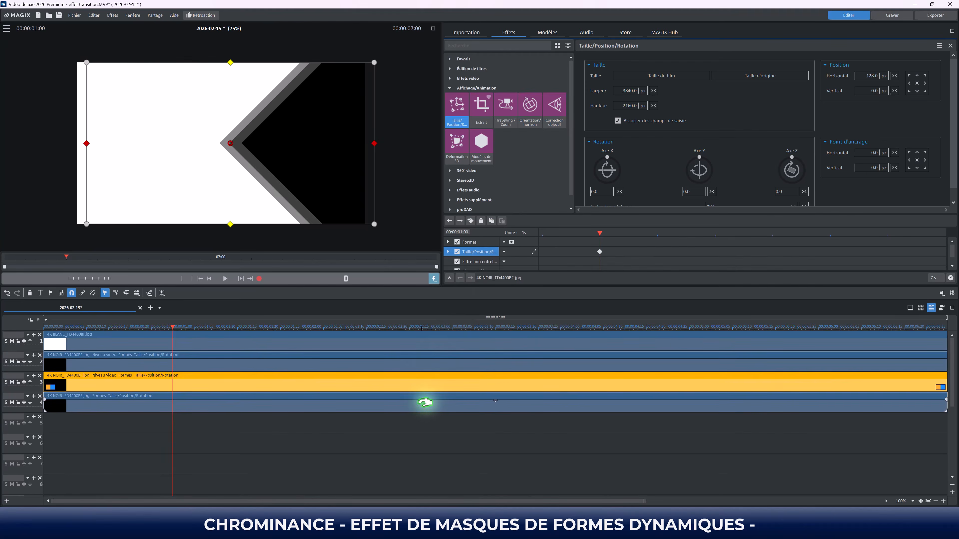
click(425, 402)
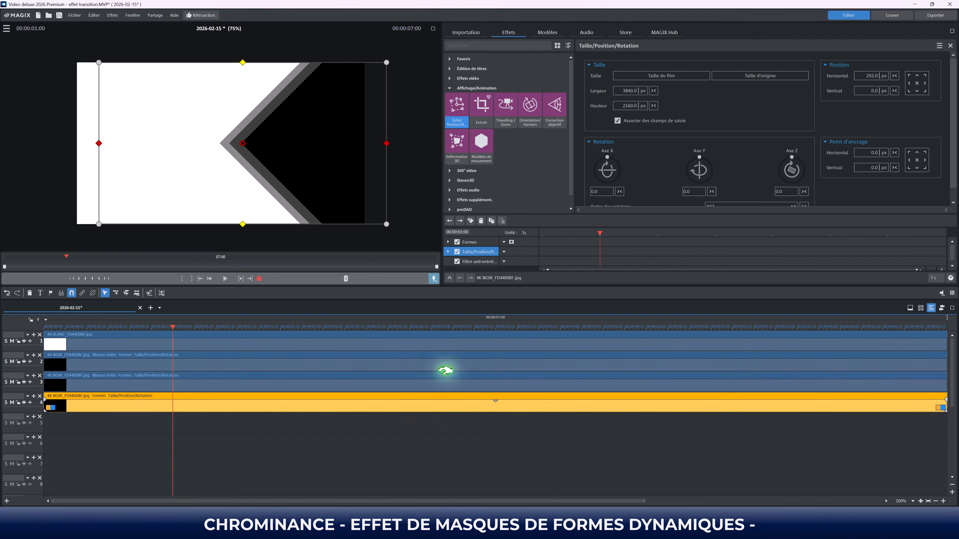
click(470, 221)
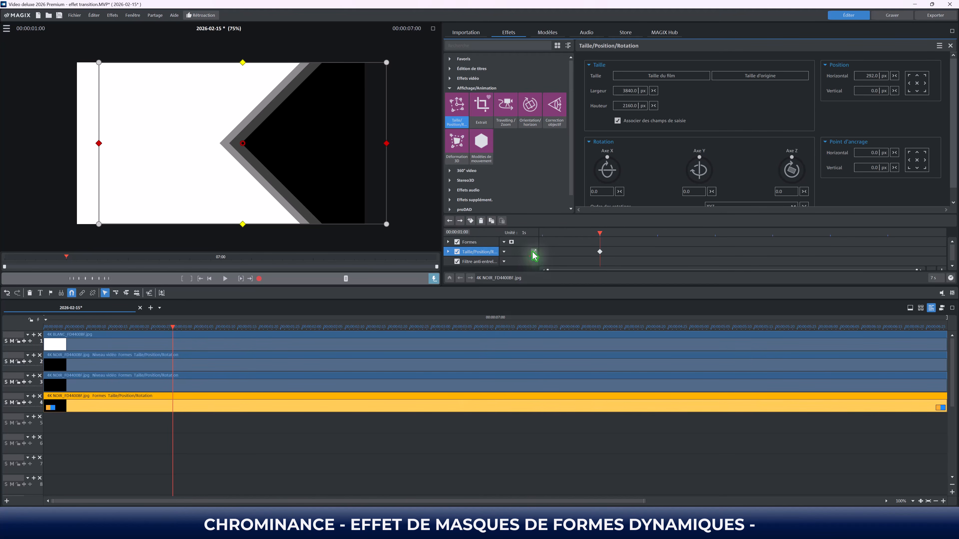
Switch the Taille/Position/Rotation keyframe interpolation to a smooth curve on tracks 3 and 2, and return the playhead to the start
click(402, 380)
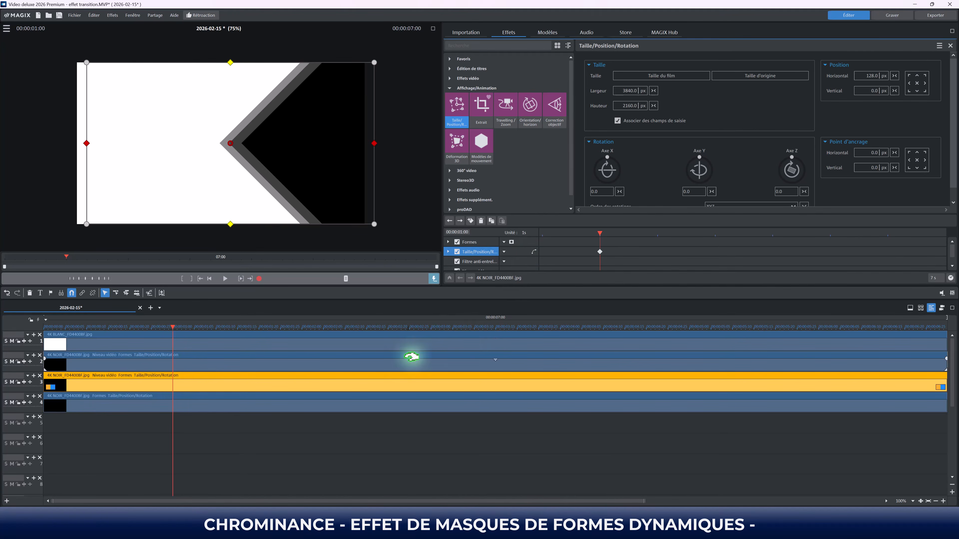
click(407, 358)
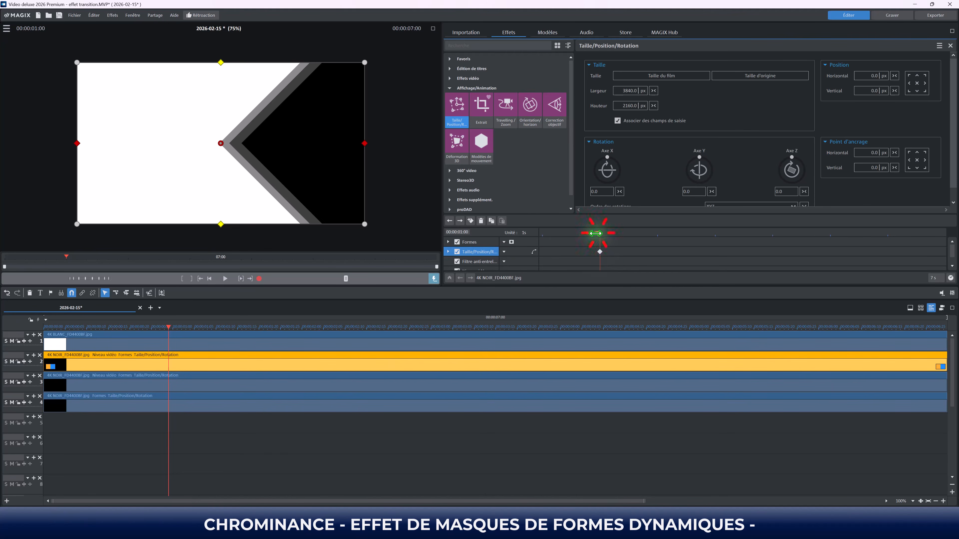
drag(595, 233, 531, 231)
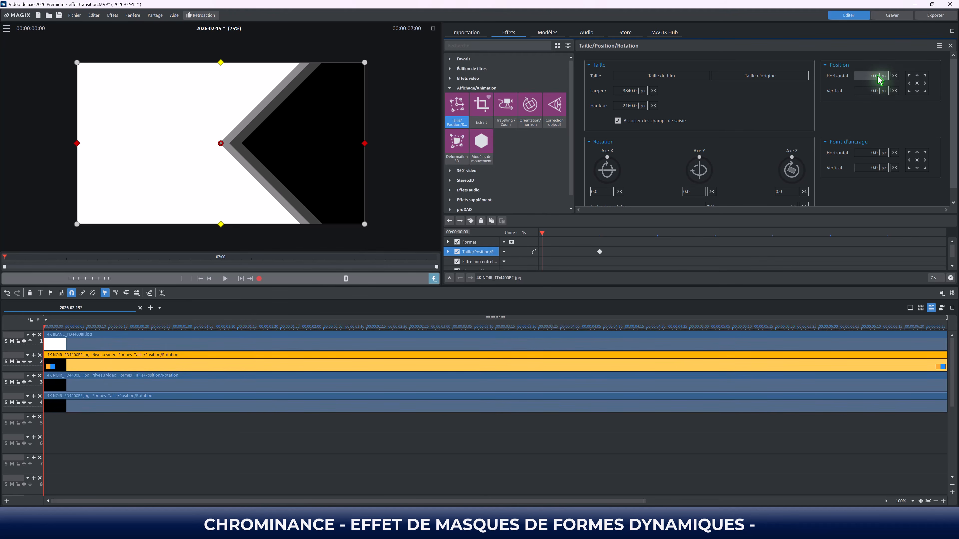
Set the diamond clips' starting horizontal position to 49.6 % on track 2, 49.3 % on track 3 and 49.6 % on track 4
drag(875, 81, 843, 106)
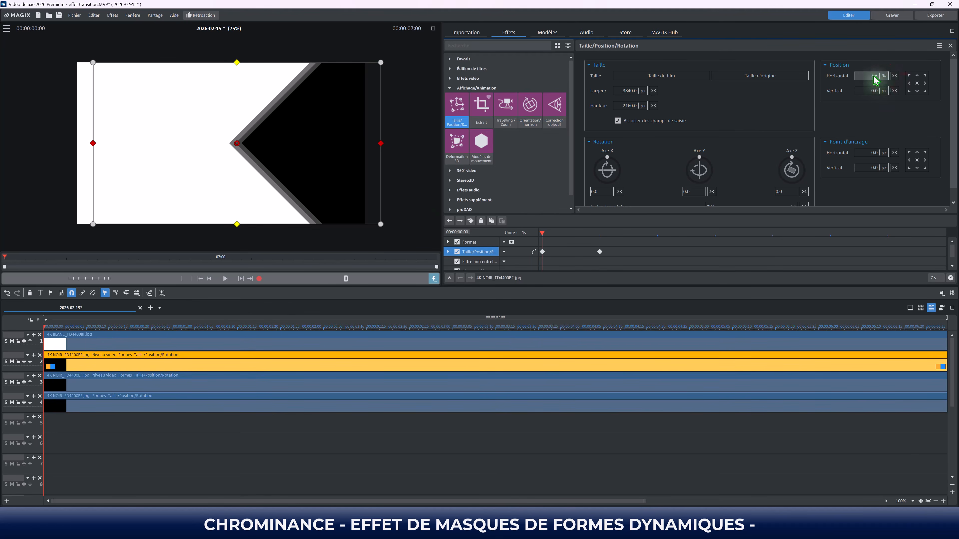
mouse_move(875, 79)
mouse_down()
mouse_move(877, 56)
mouse_move(874, 64)
mouse_up()
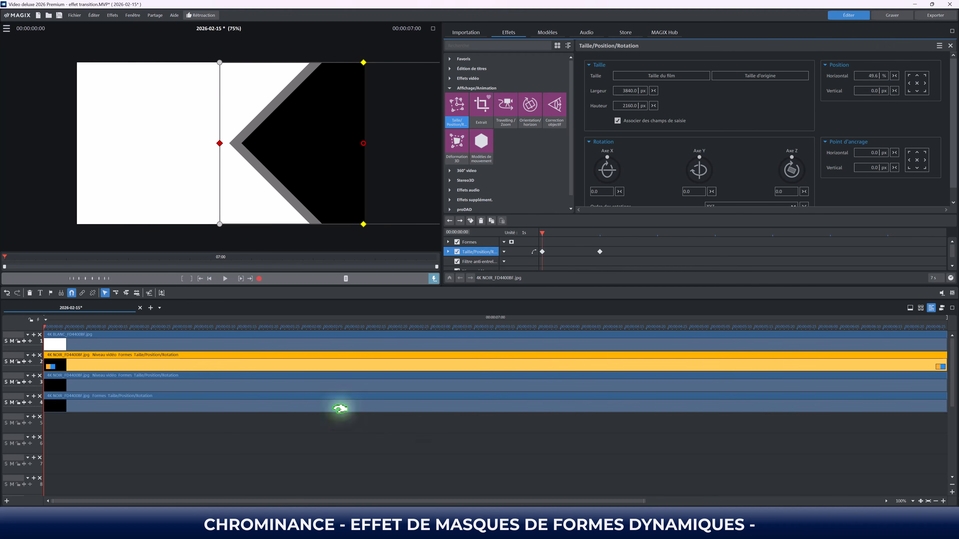
click(331, 387)
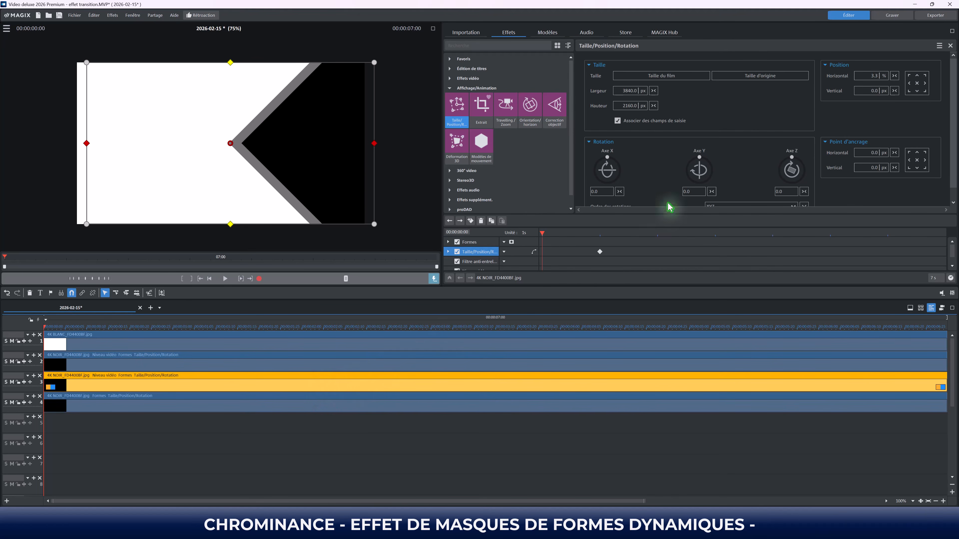
drag(873, 82, 867, 57)
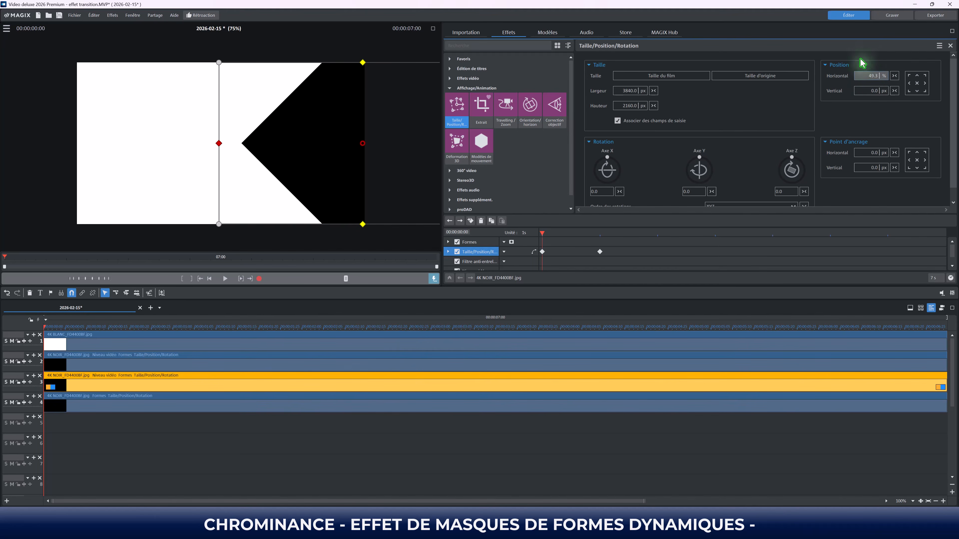
click(488, 401)
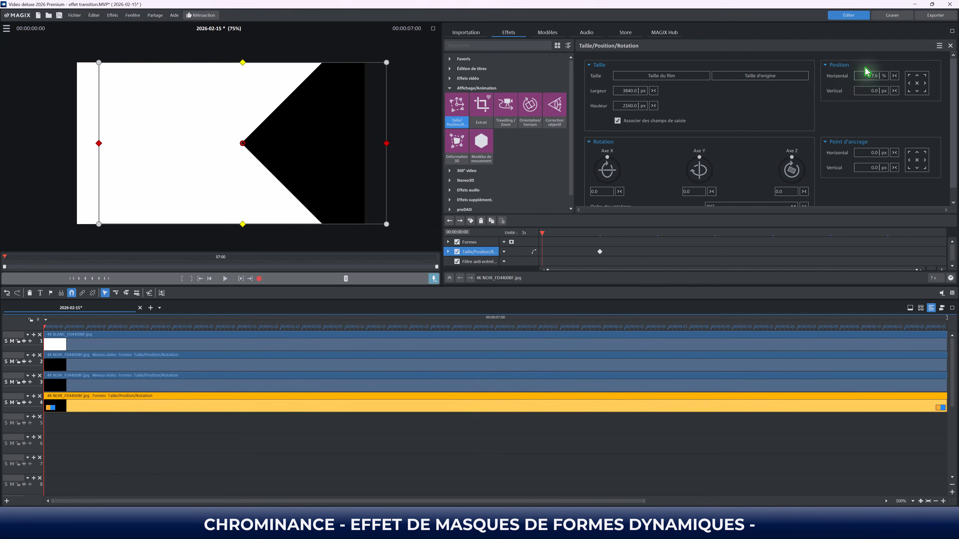
drag(875, 79, 876, 60)
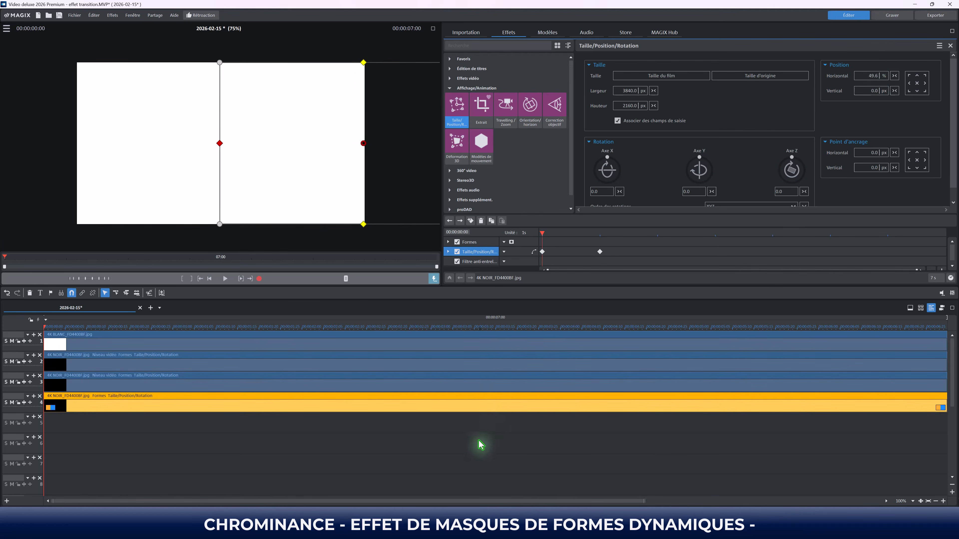
Deselect the clips and play the diamond animation from the start to check its movement
click(479, 446)
click(223, 280)
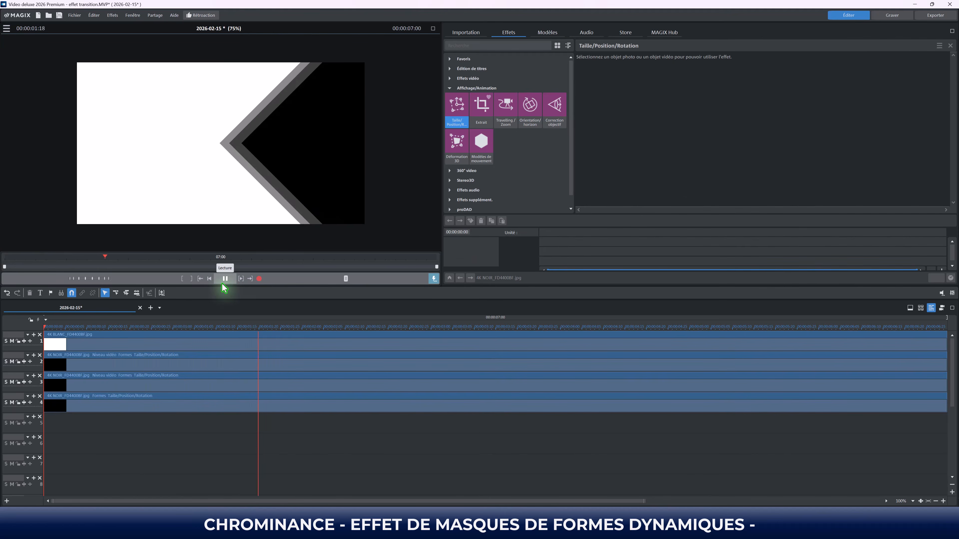
click(224, 280)
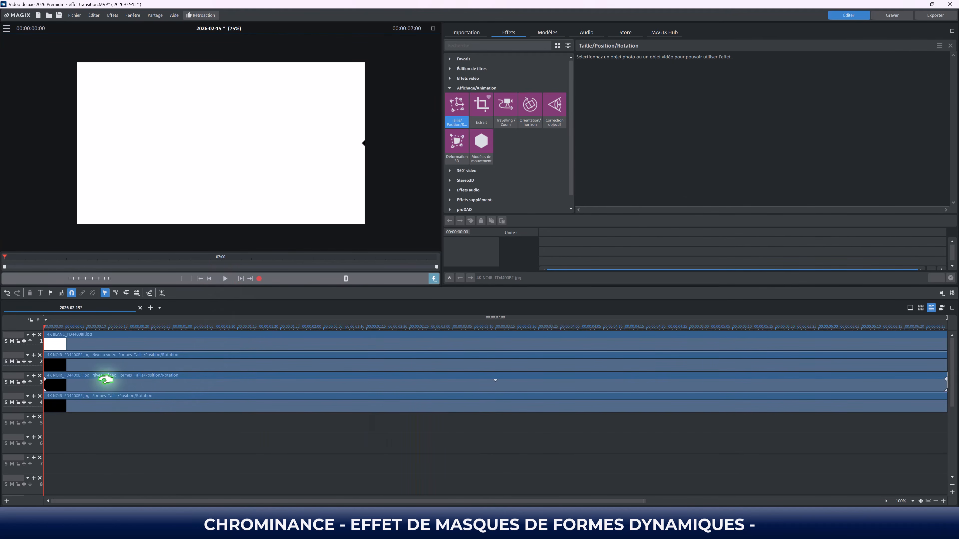
Export the film in MPEG-4 format to the video folder under the name masque de forme
click(128, 404)
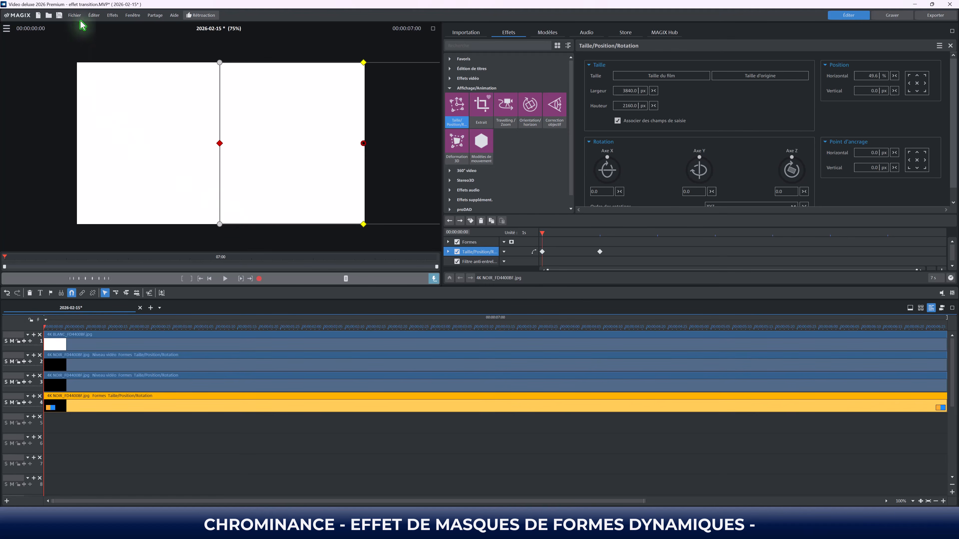
click(74, 15)
click(92, 16)
click(74, 15)
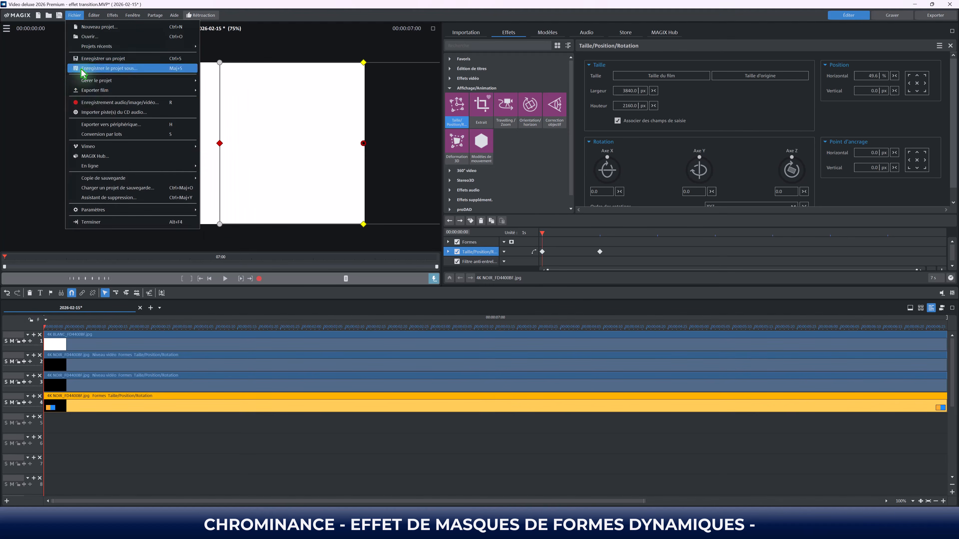
mouse_move(87, 93)
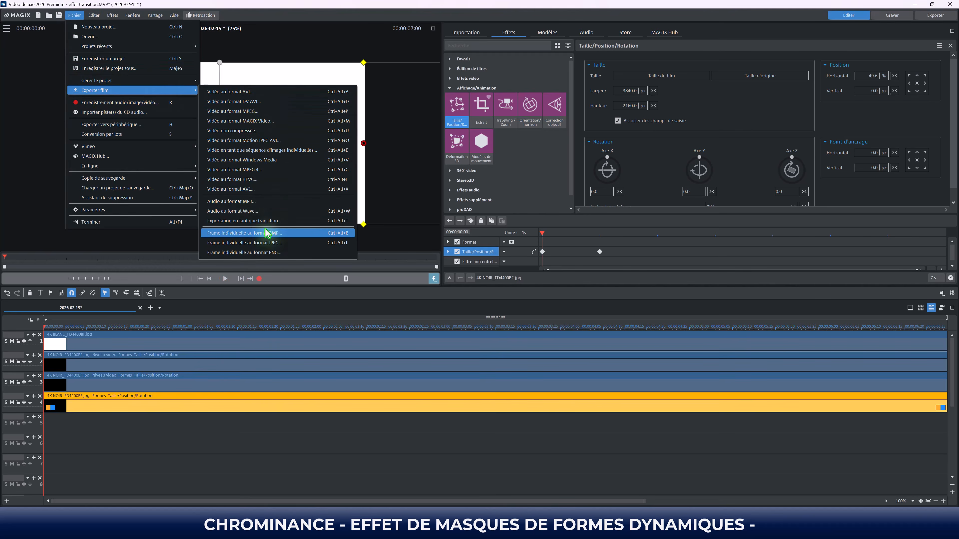
click(245, 172)
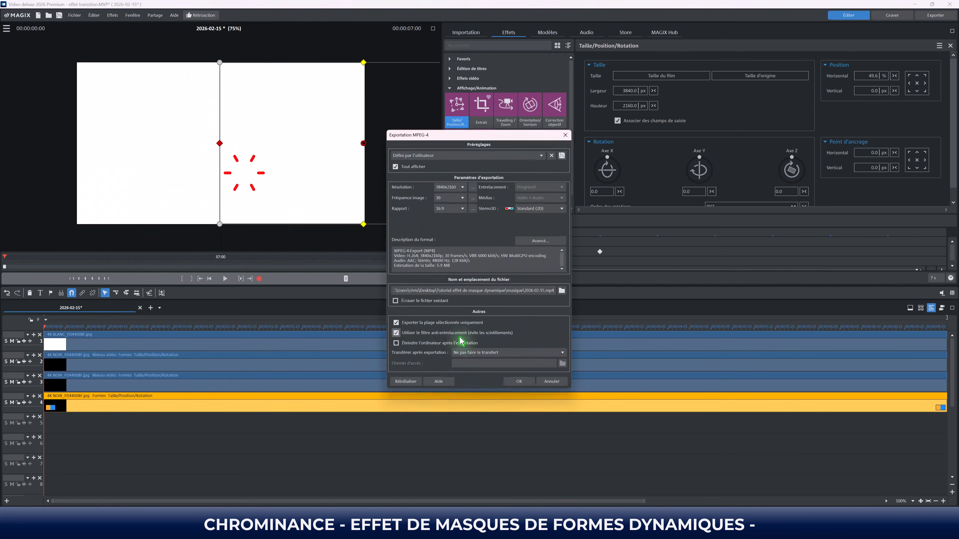
click(516, 385)
click(449, 369)
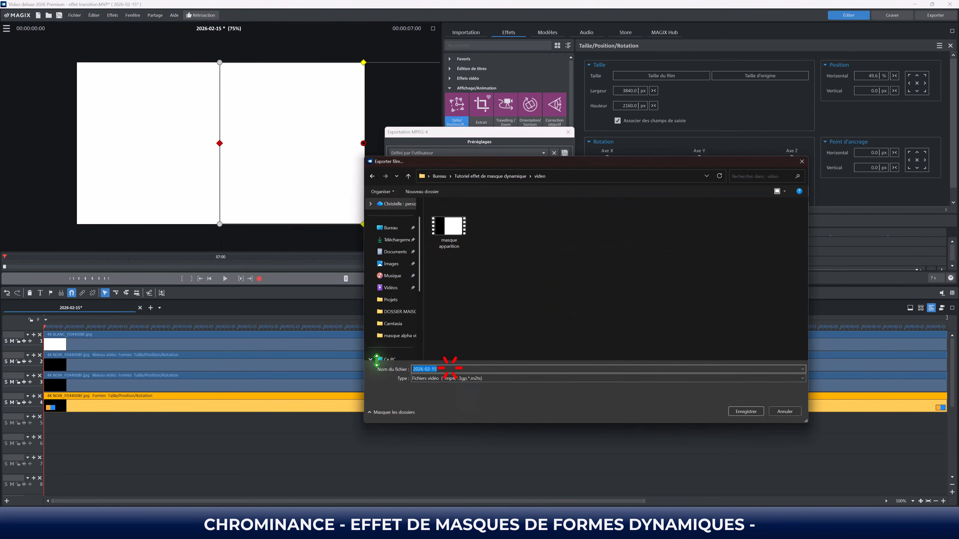
text(masque de)
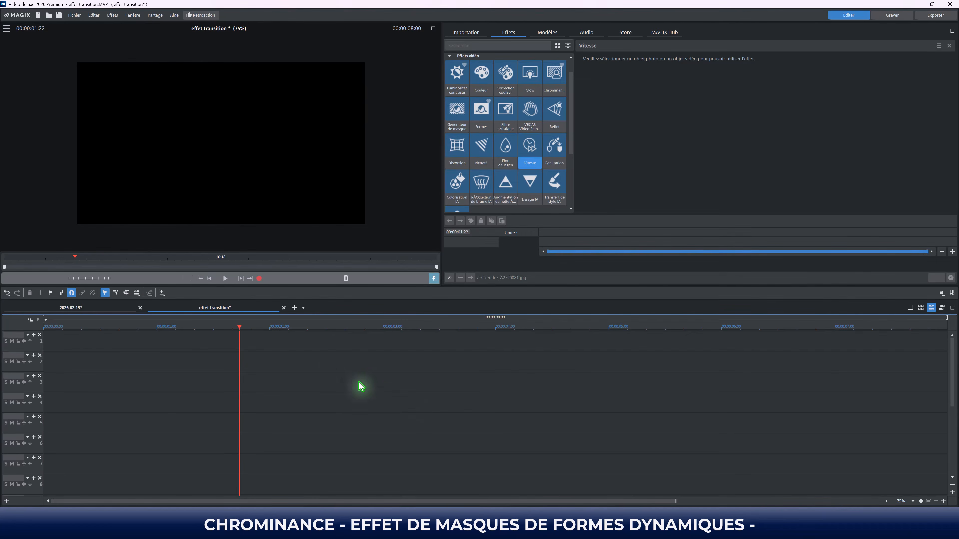
Place masque de forme.mp4 from the video folder at the start of track 2 in the effet transition film
click(468, 33)
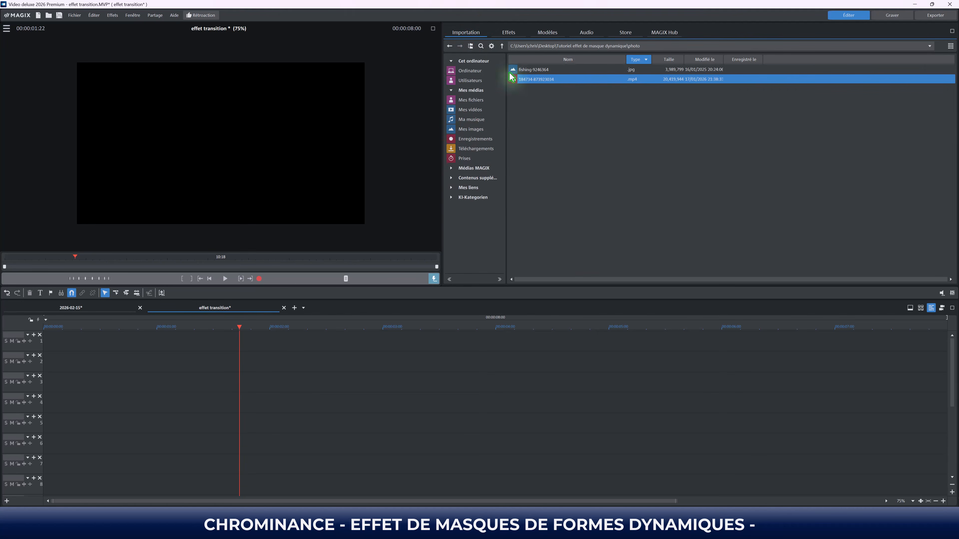
click(507, 45)
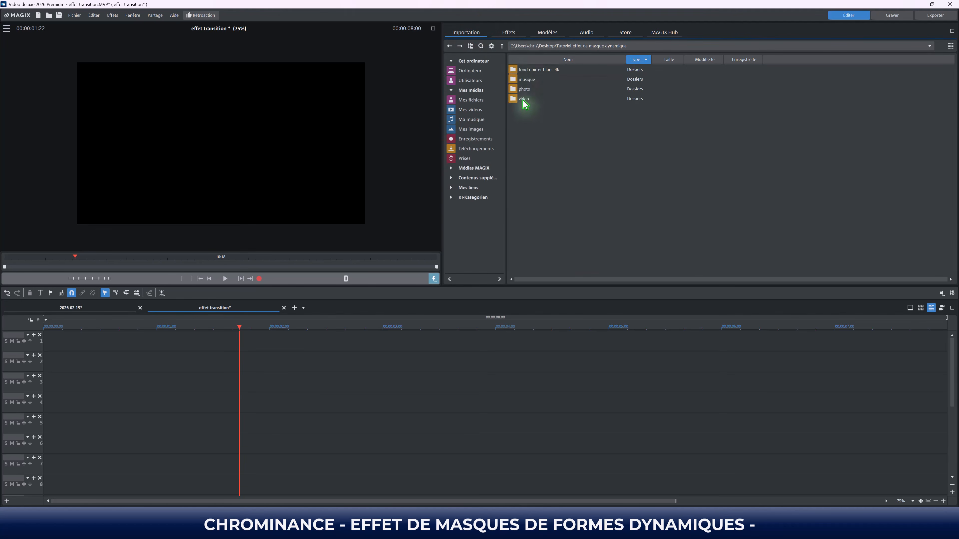
double_click(523, 100)
drag(540, 84, 69, 372)
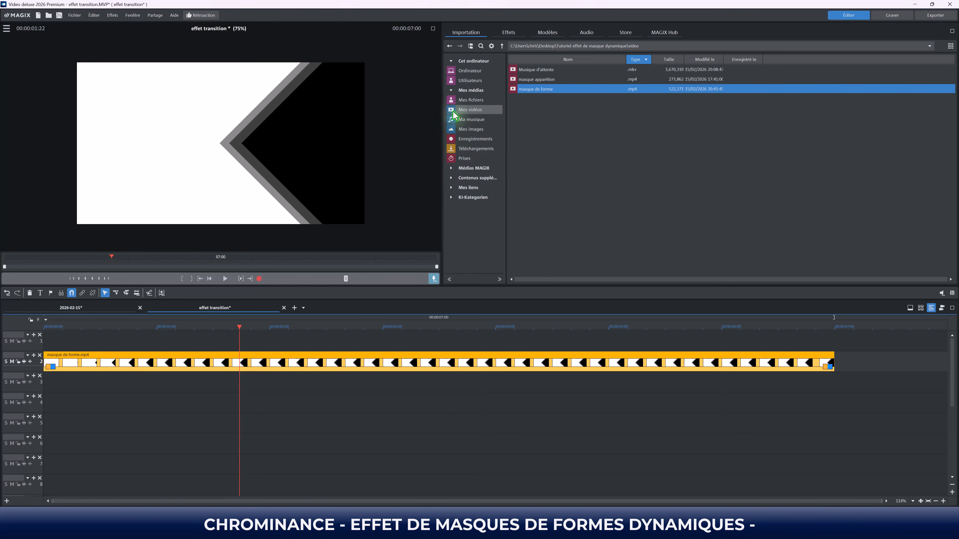
Place the vert tendre.jpg background from the Fonds couleurs folder at the start of track 1
click(459, 188)
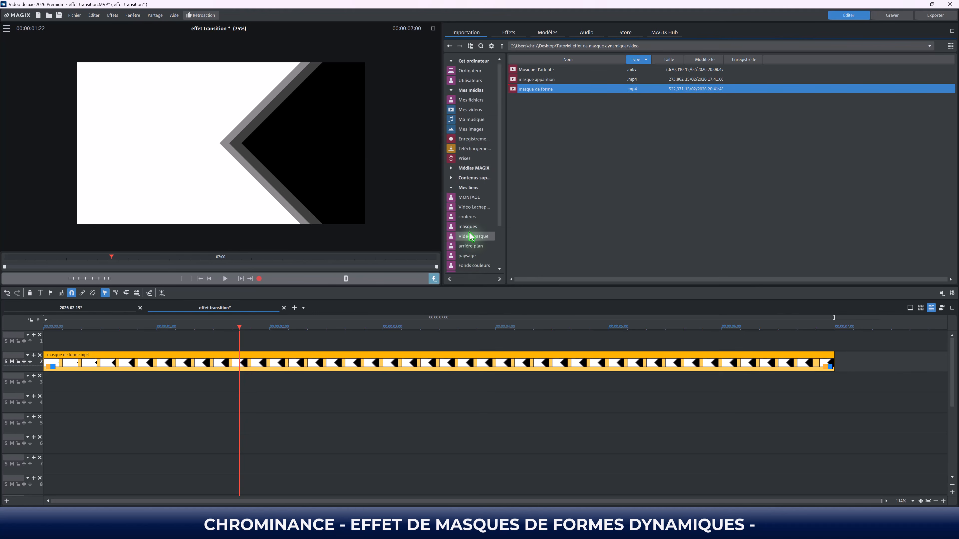
click(481, 217)
scroll(488, 252, down, 1)
scroll(488, 252, down, 1)
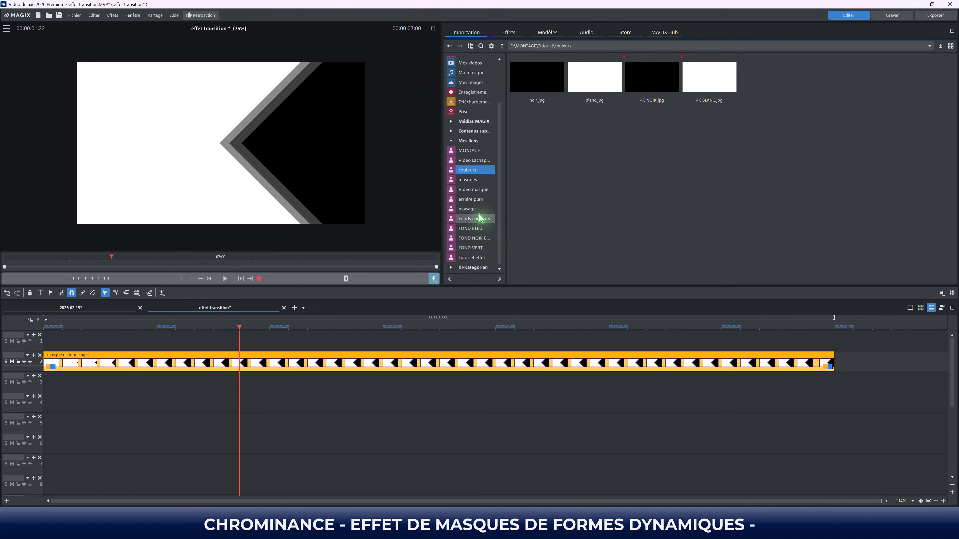
click(479, 218)
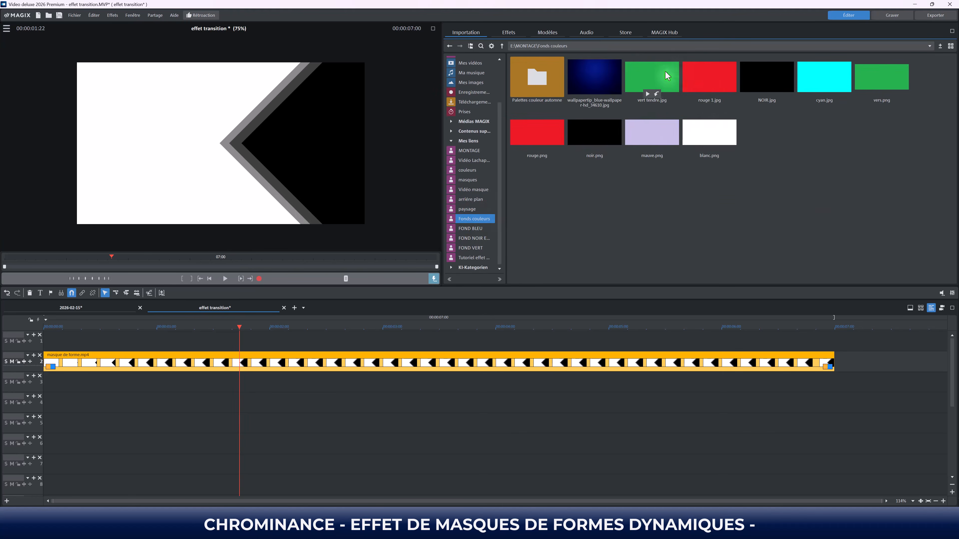
drag(655, 81, 79, 341)
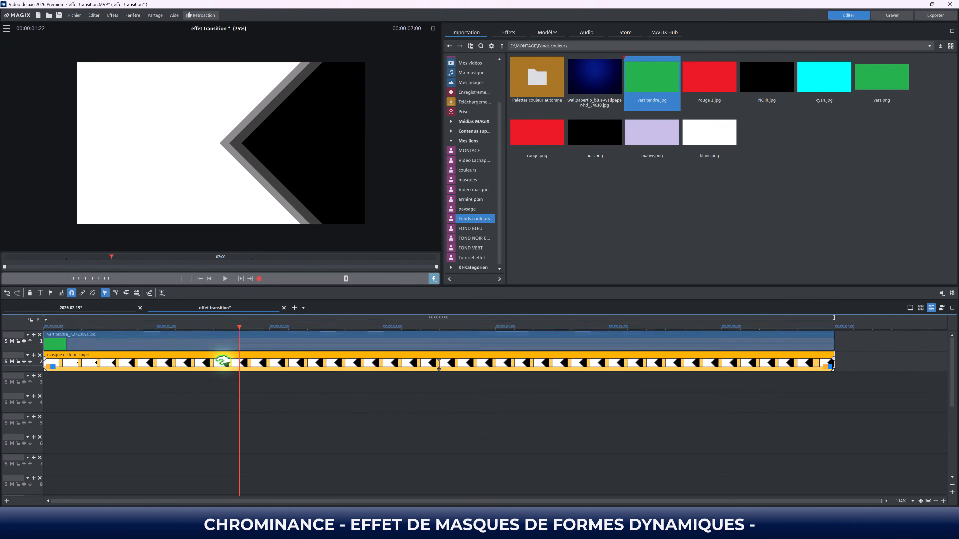
Apply Incrustation en chrominance to the masque de forme clip with the mode Activer le masque noir et blanc
click(238, 338)
click(292, 362)
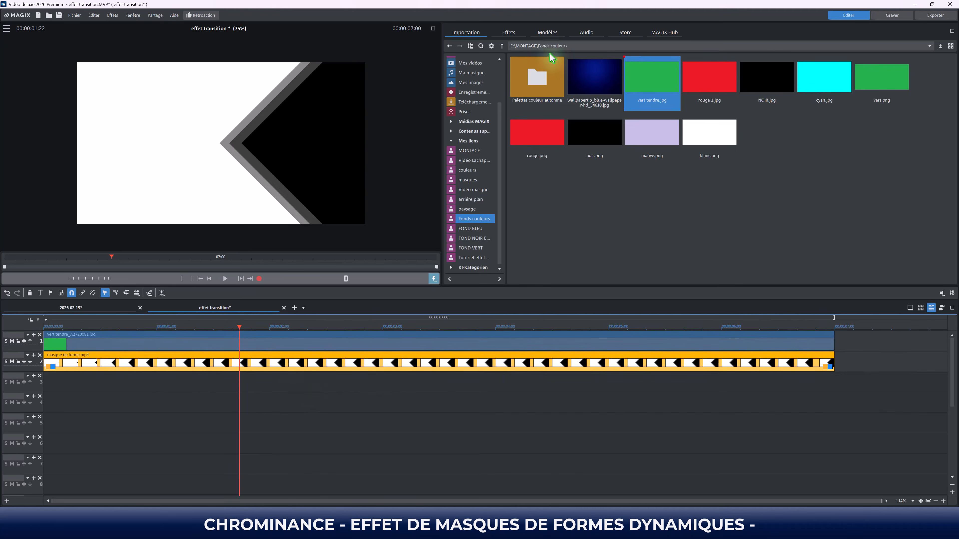
click(510, 33)
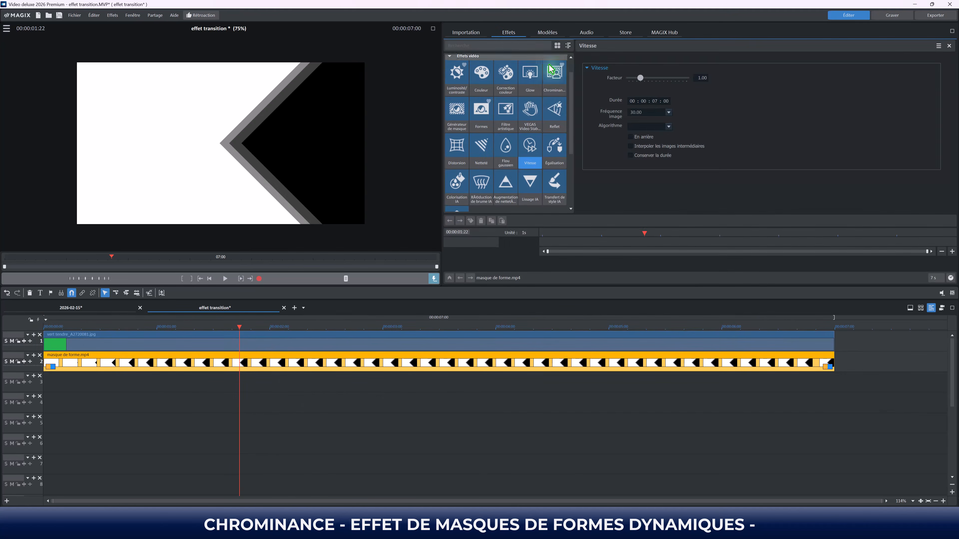
click(554, 91)
click(591, 100)
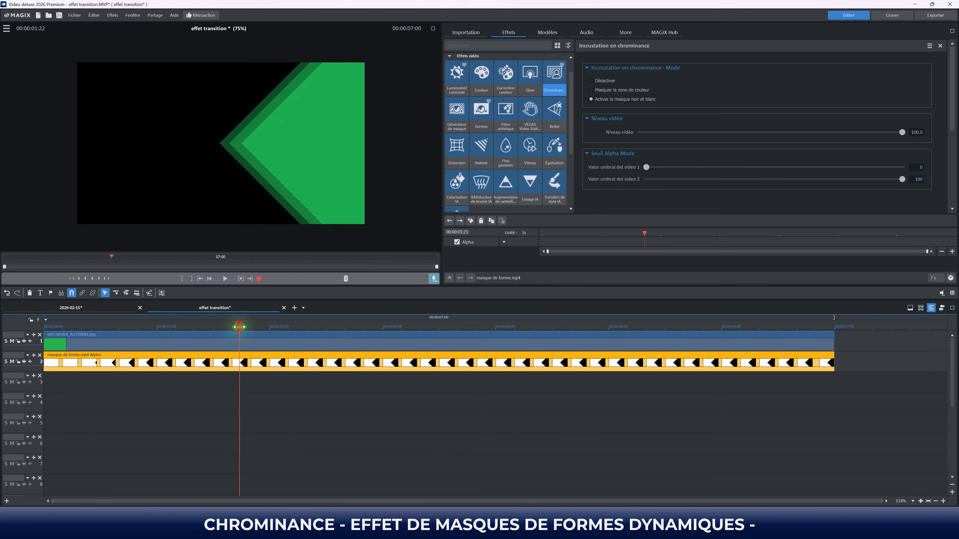
Return the playhead to the start and play the masked green shape's animation several times
drag(238, 328, 31, 321)
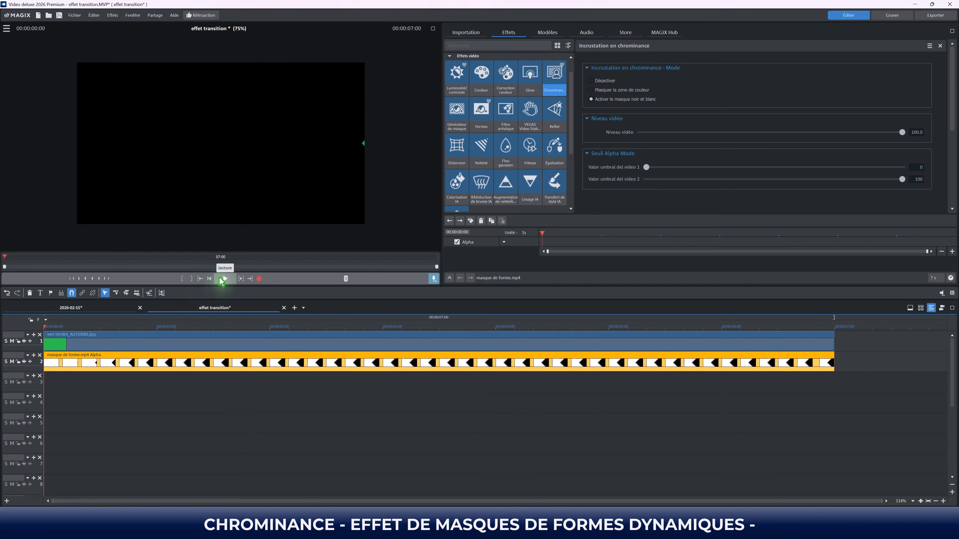
click(220, 279)
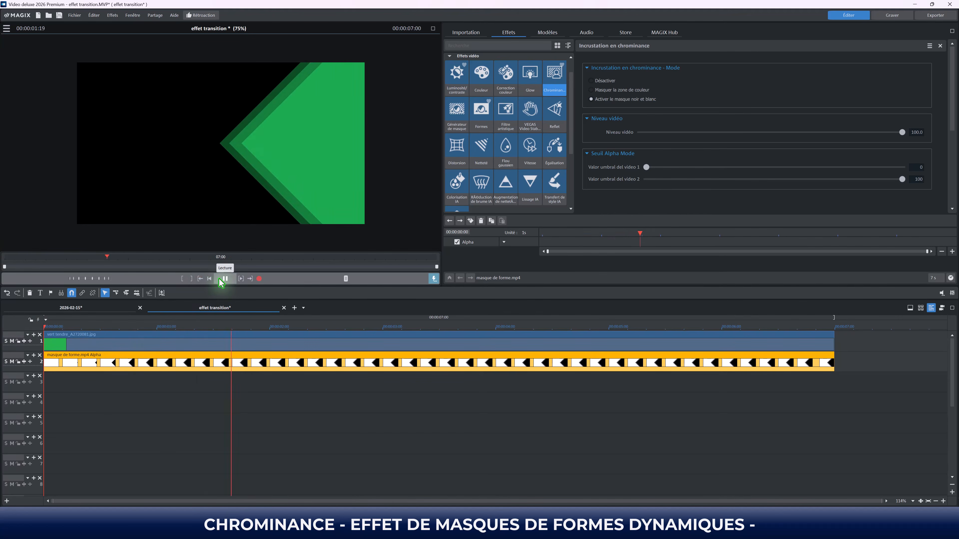
click(220, 280)
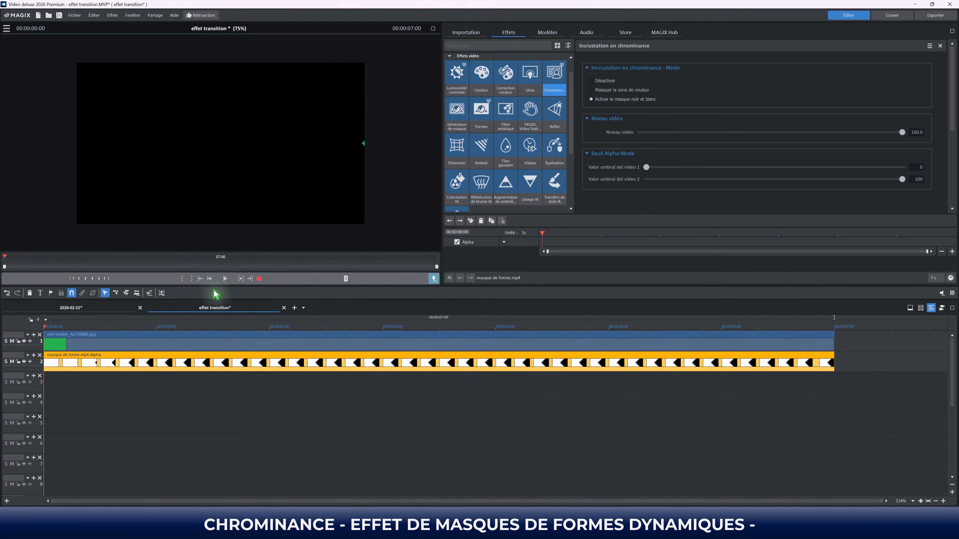
click(225, 278)
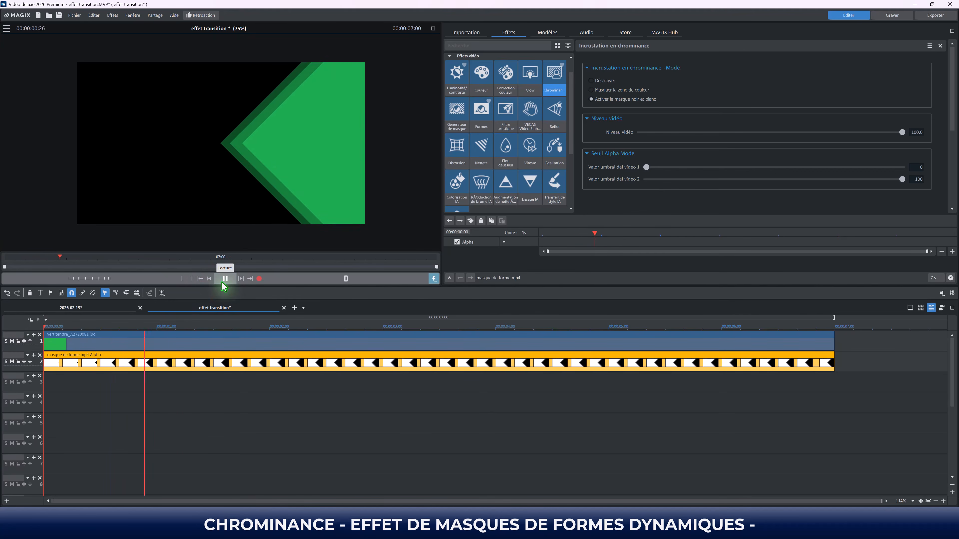
click(225, 278)
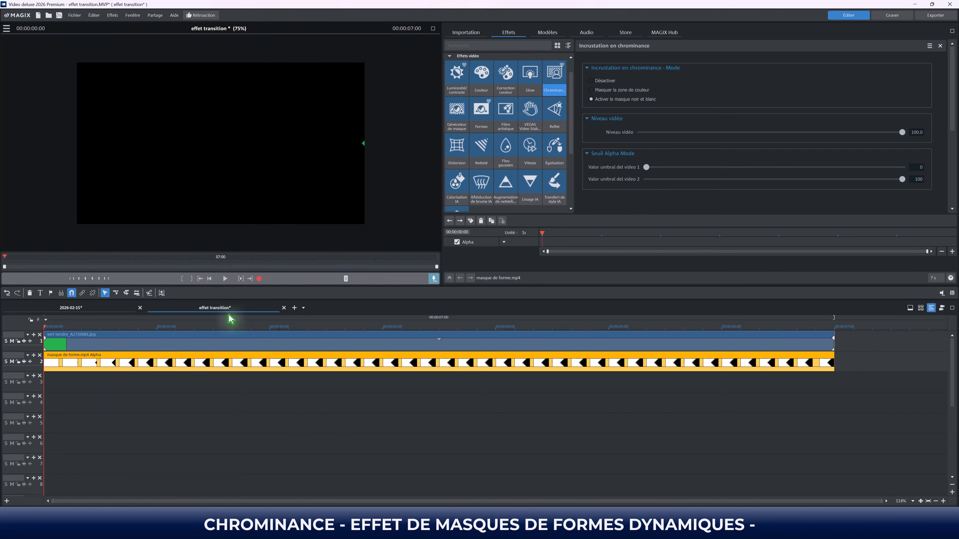
click(225, 280)
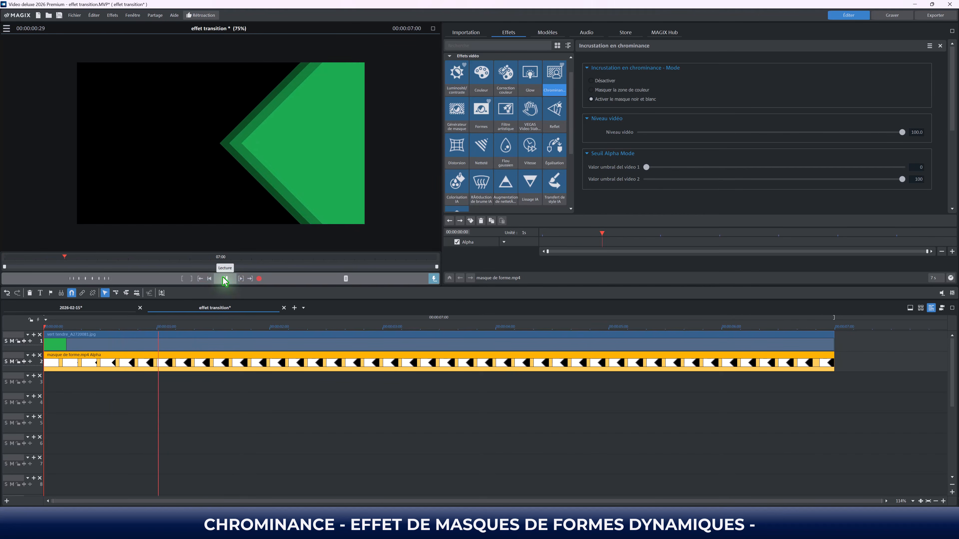
click(225, 280)
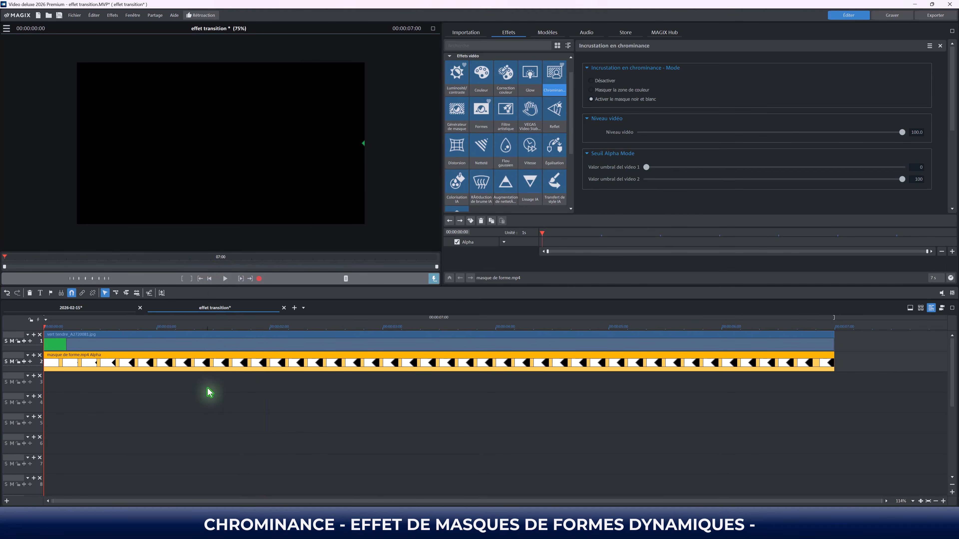
Place the desert car .mp4 video from the photo folder at the start of track 3 and preview the green transition over it
click(466, 33)
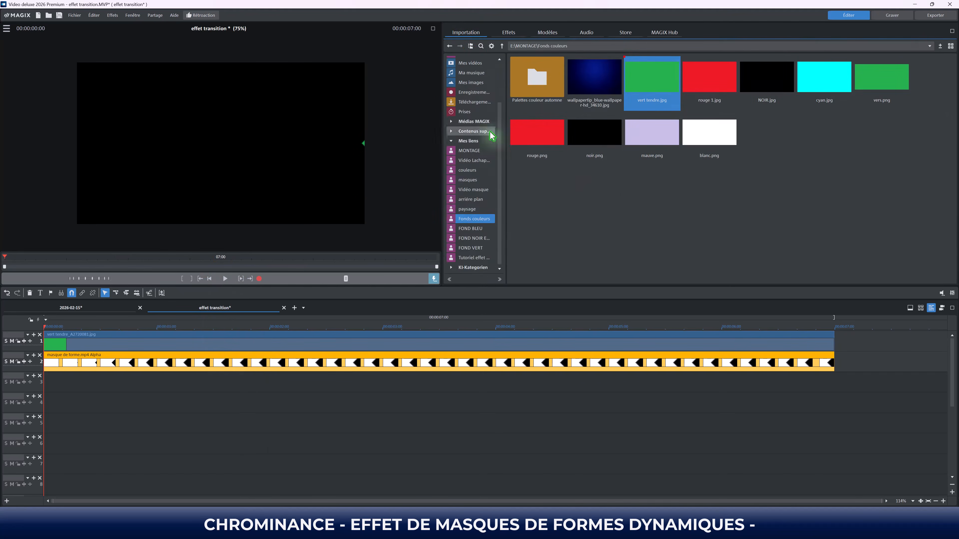
click(468, 259)
drag(536, 79, 78, 385)
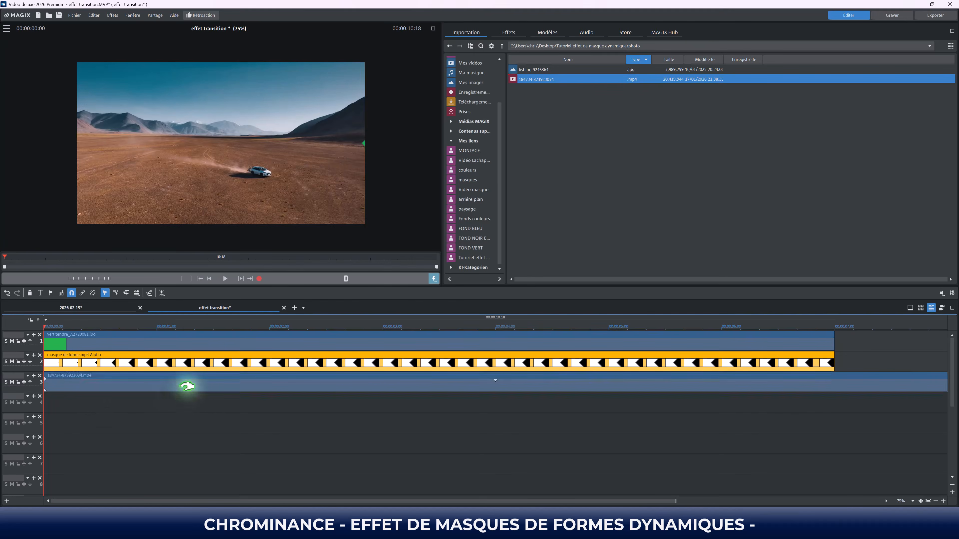
click(223, 279)
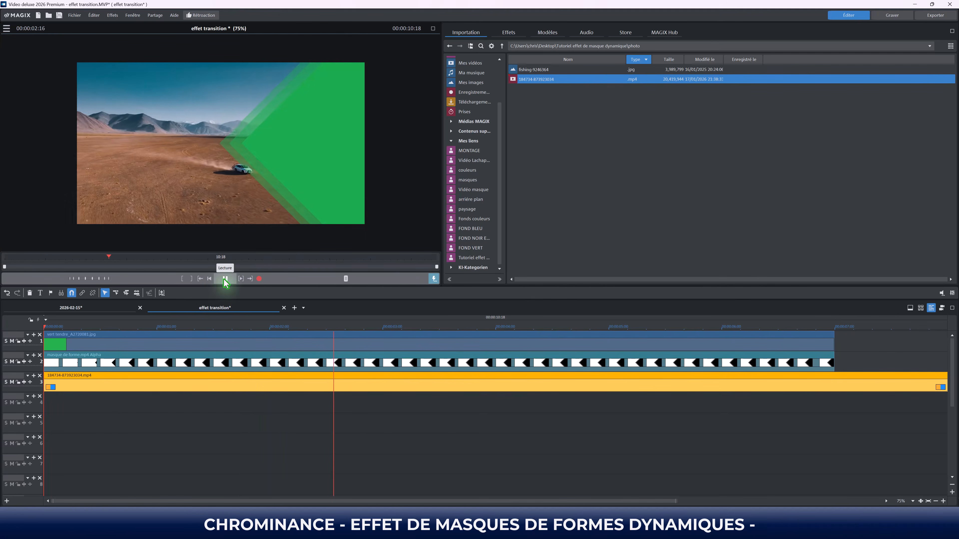
click(225, 279)
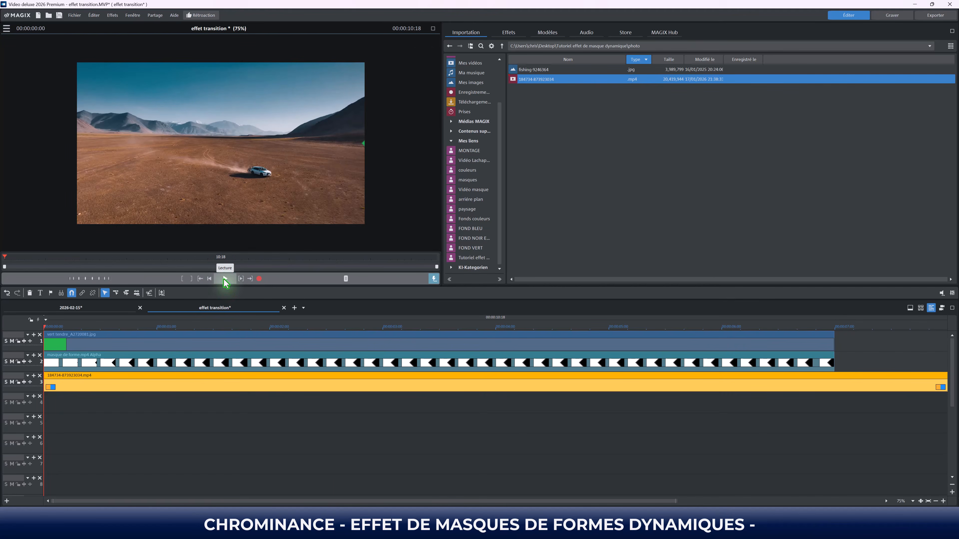
Inspect the first frame in the enlarged preview and open the Taille/Position/Rotation effect for the masque de forme clip
click(433, 28)
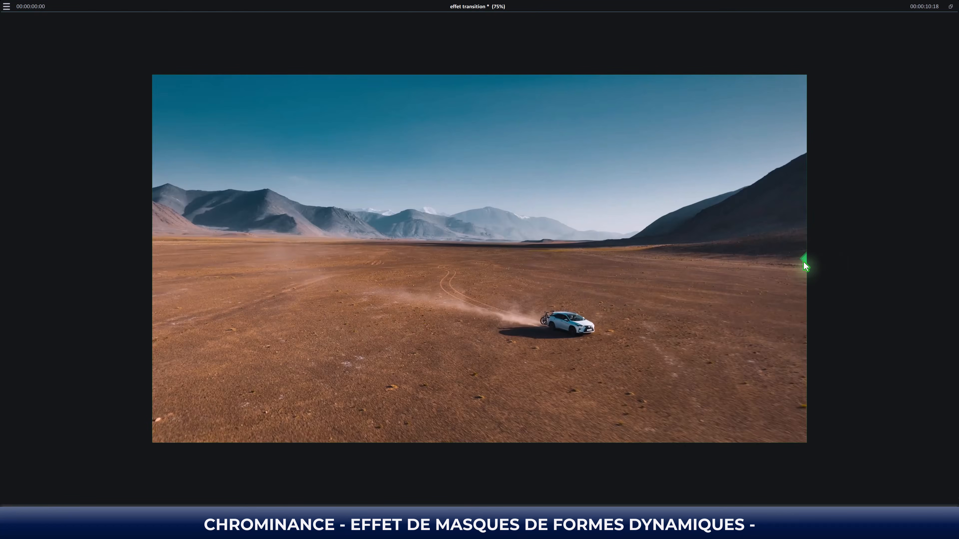
click(949, 6)
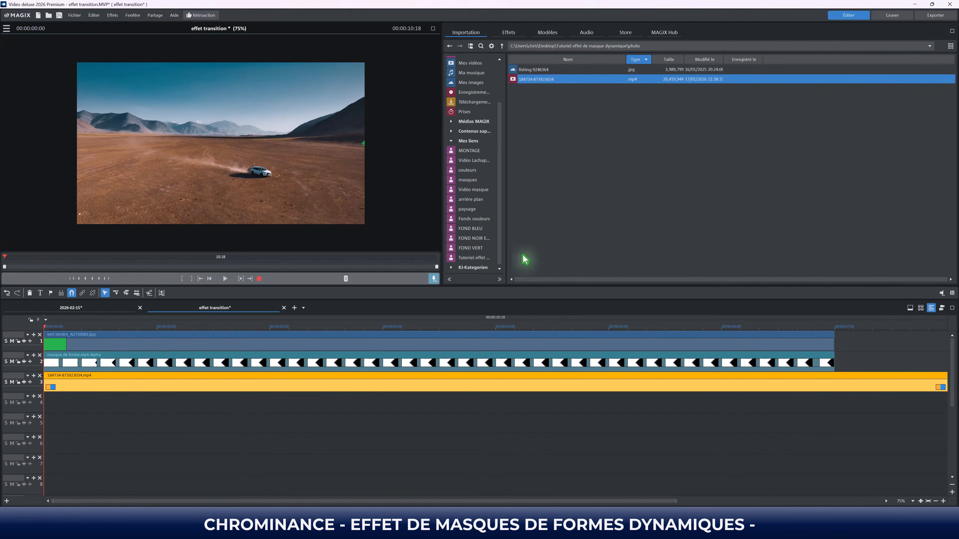
click(219, 361)
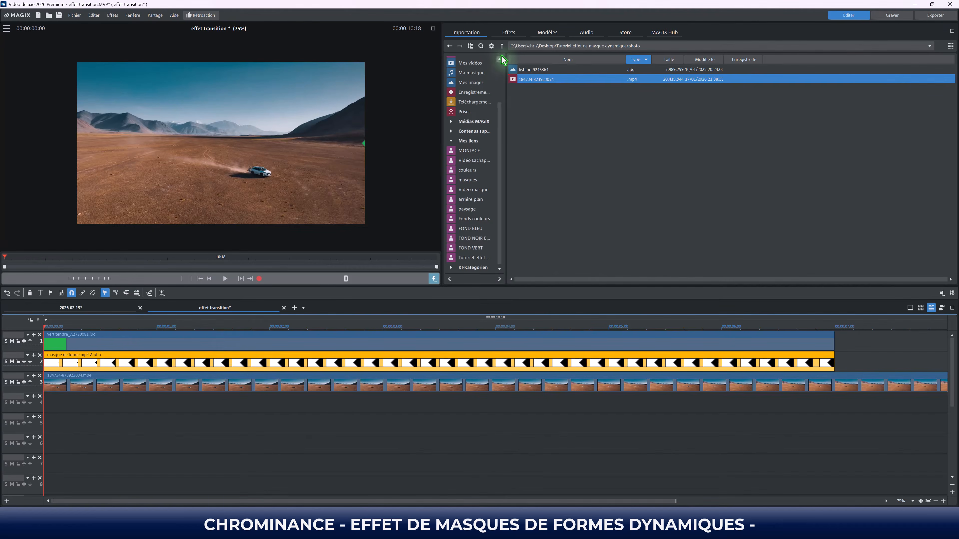
click(501, 46)
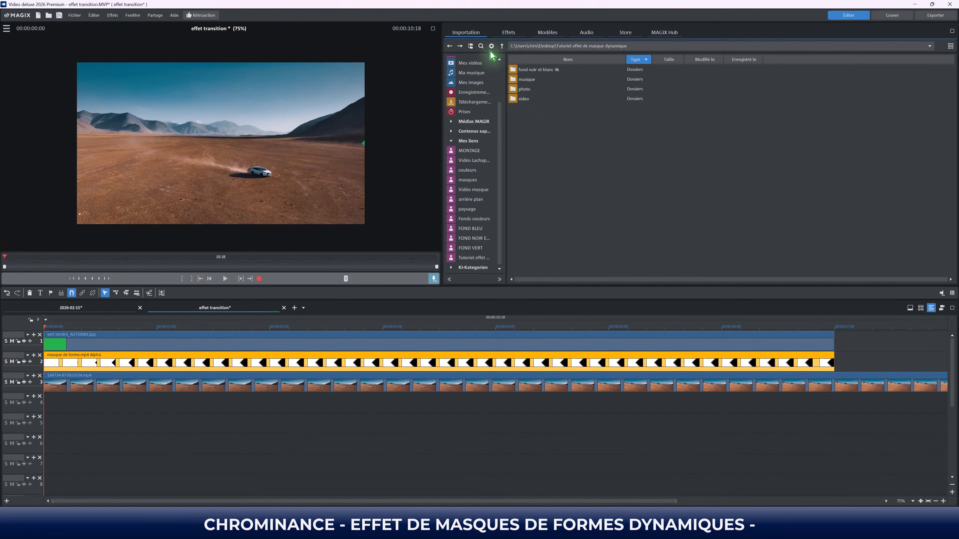
click(507, 33)
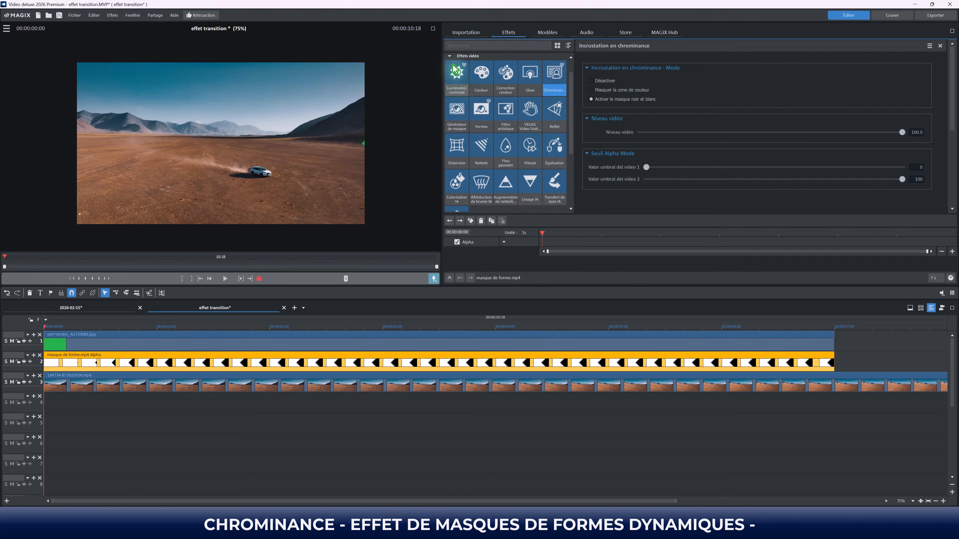
click(450, 57)
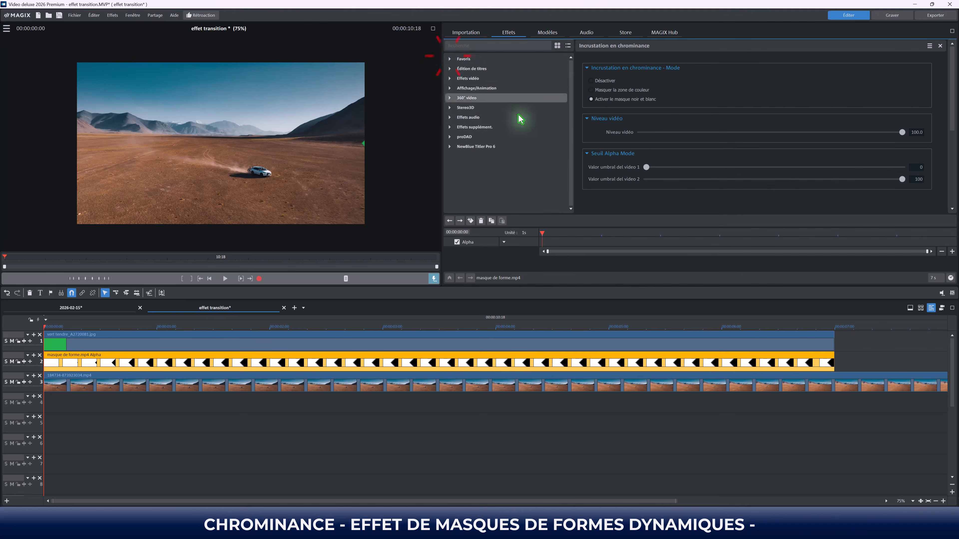
click(449, 90)
click(459, 112)
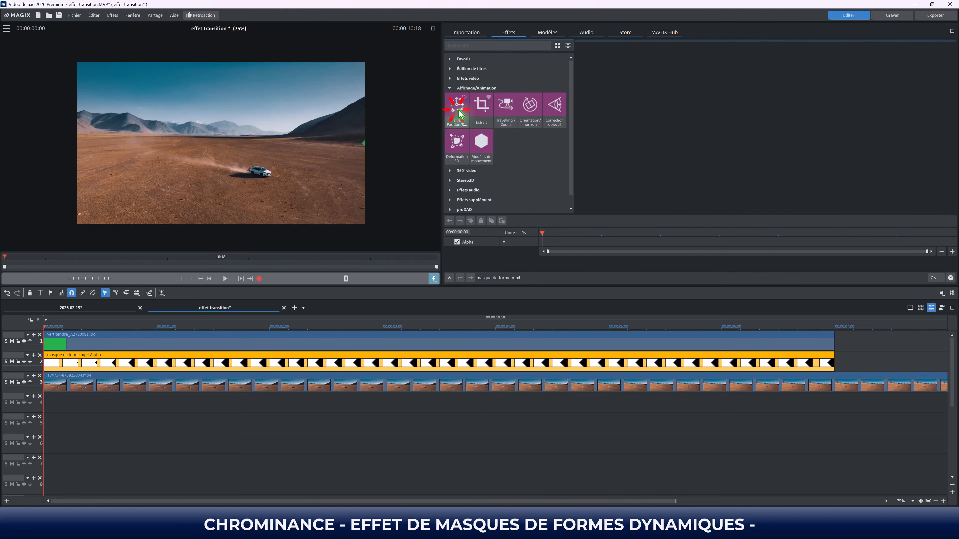
Try shifting the mask horizontally to 25.3 px and reset its position
click(604, 68)
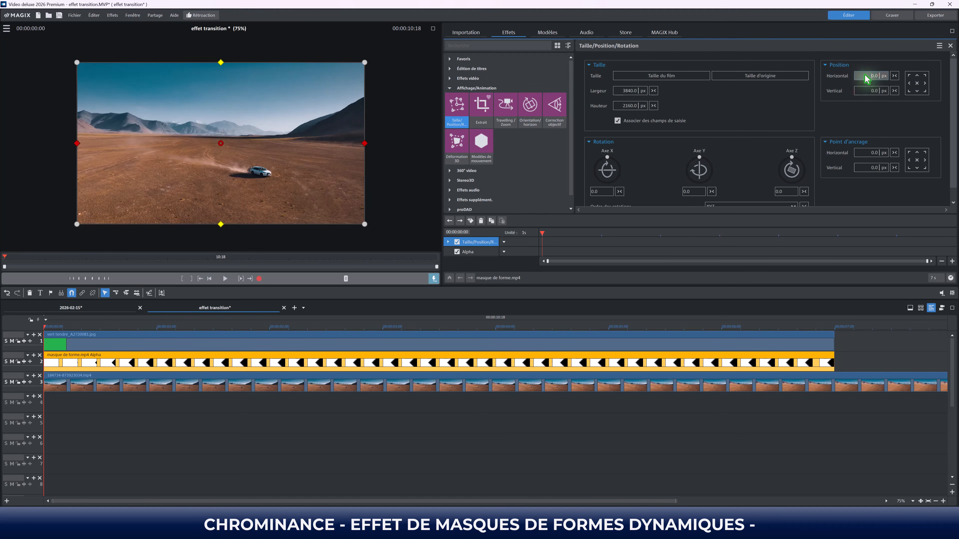
scroll(865, 71, up, 6)
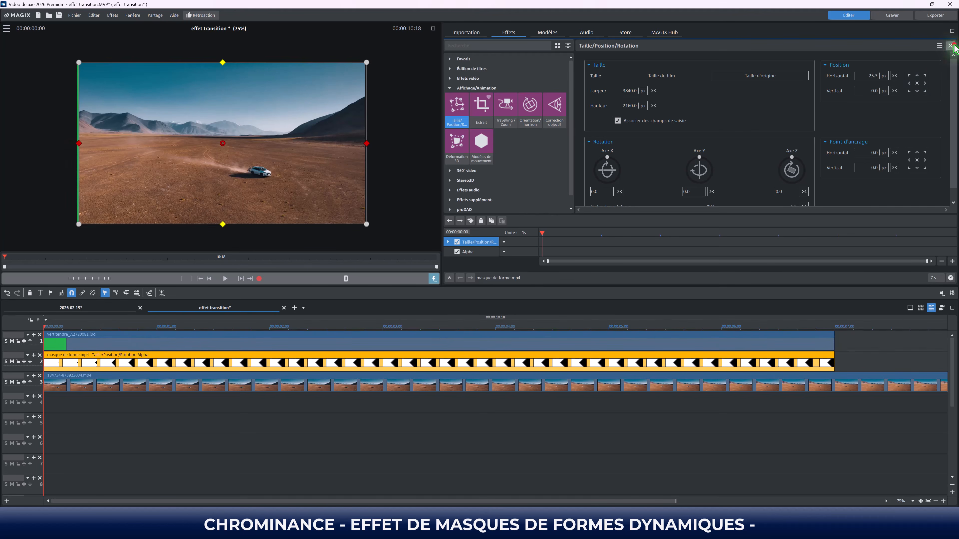
click(951, 46)
click(593, 65)
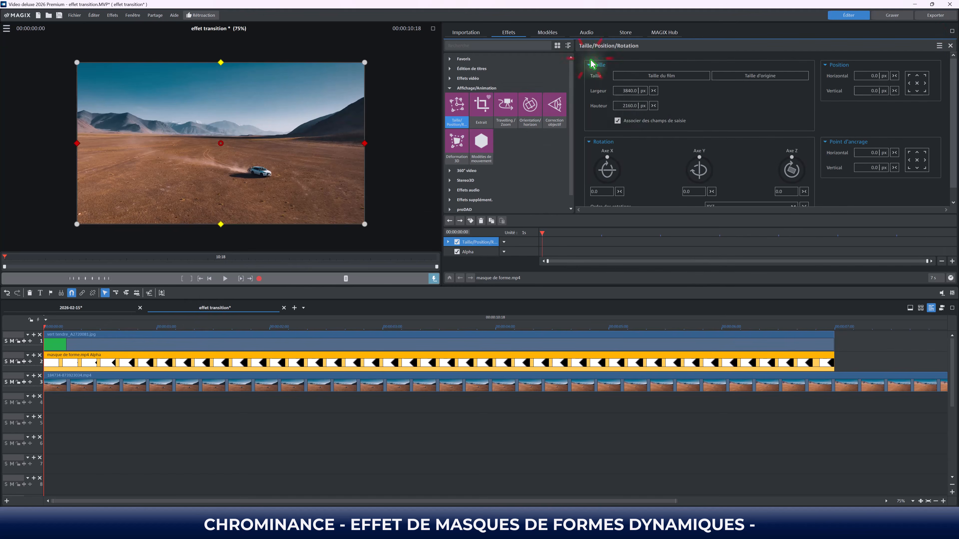
Enlarge the mask to 3966 × 2230.9 px and play the transition in the enlarged preview
drag(631, 91, 622, 42)
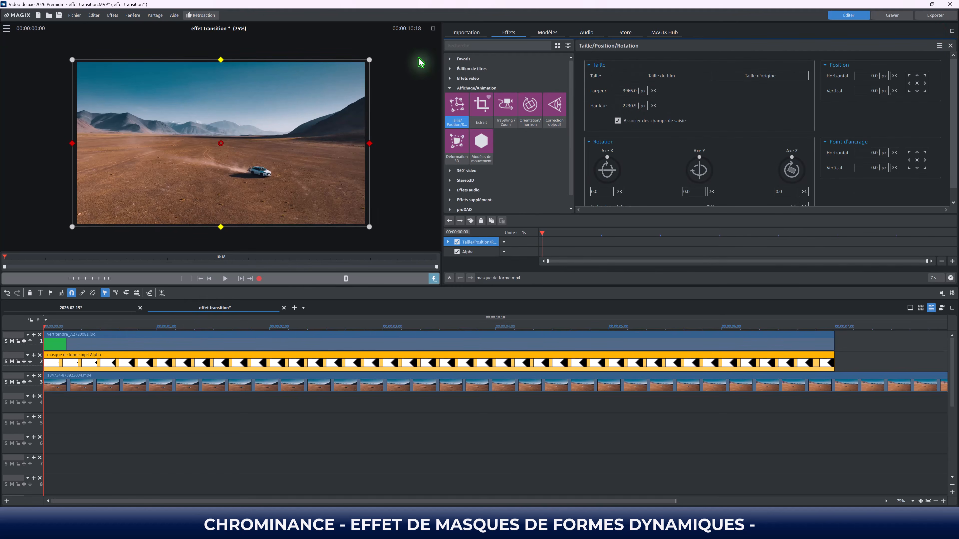
click(433, 28)
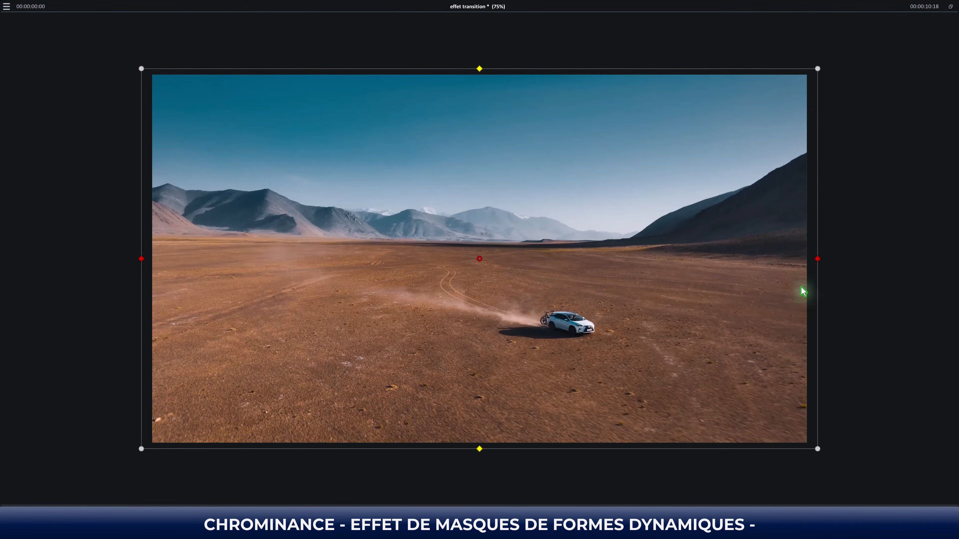
key(space)
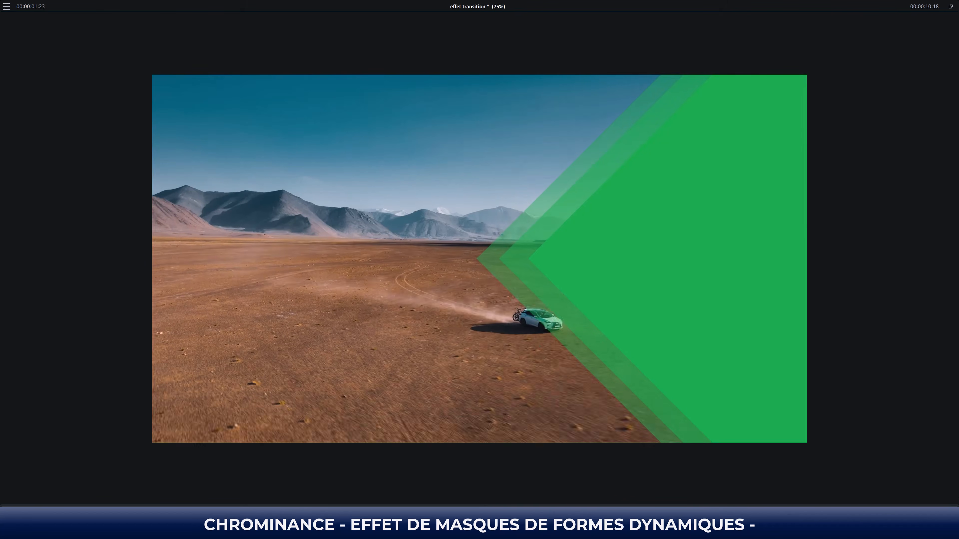
key(space)
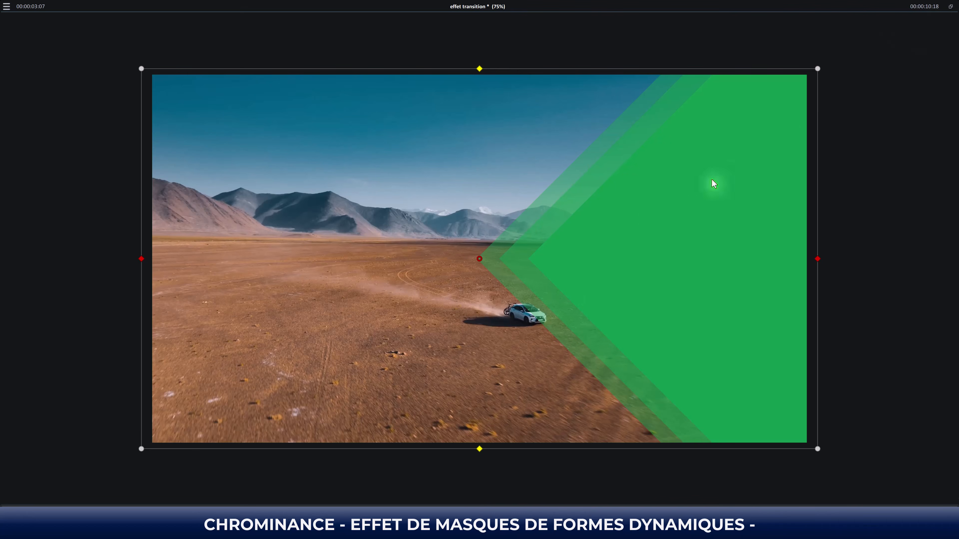
click(951, 7)
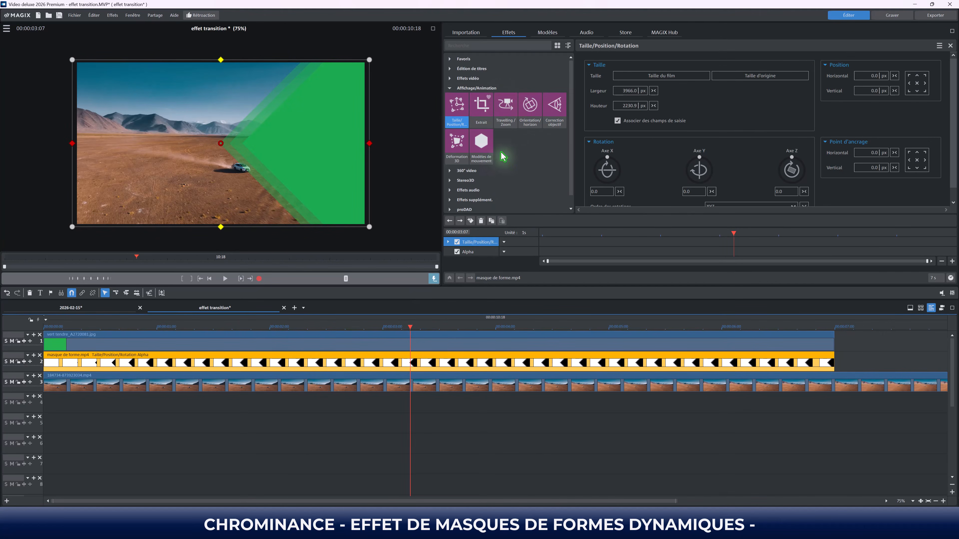
Mirror the mask horizontally with the Orientation/rectification de l'horizon effect and play the reversed transition from the start twice
click(533, 121)
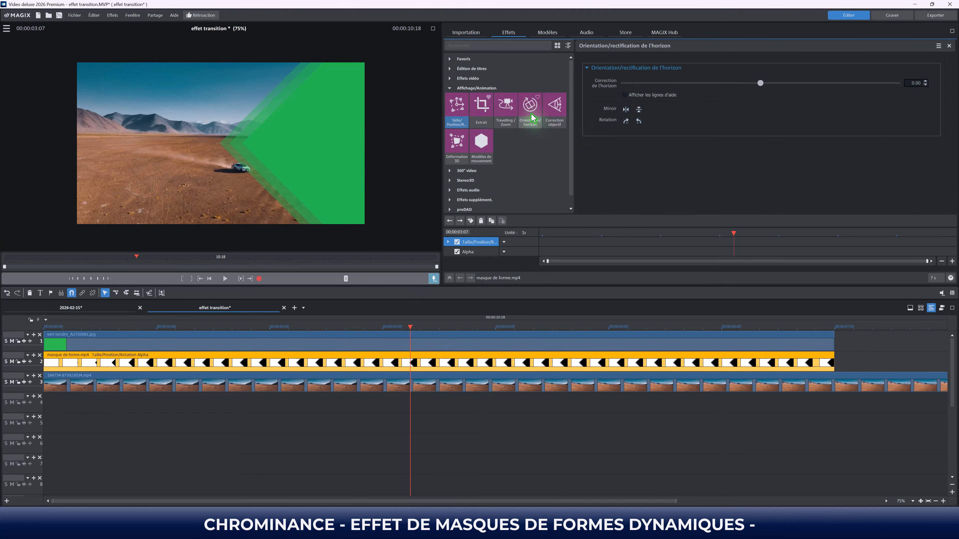
click(626, 110)
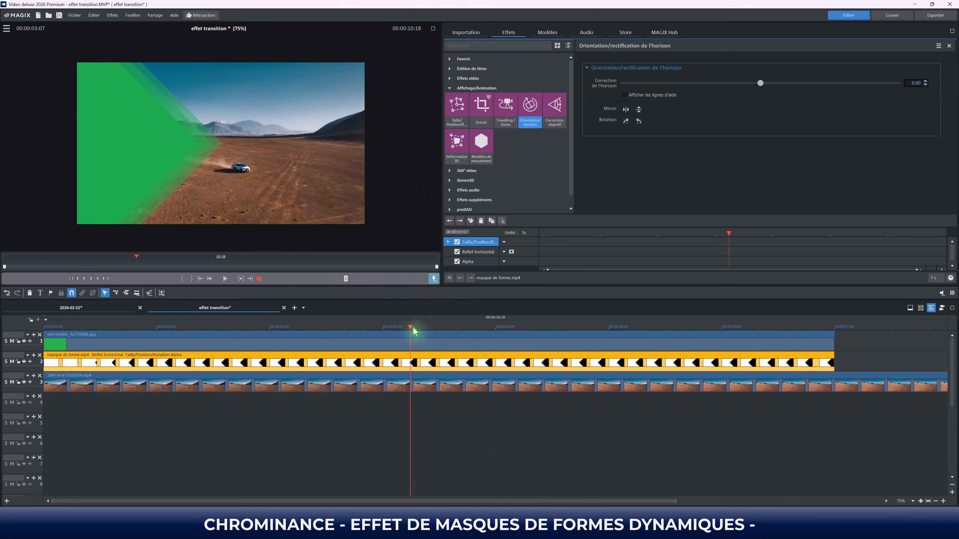
click(413, 328)
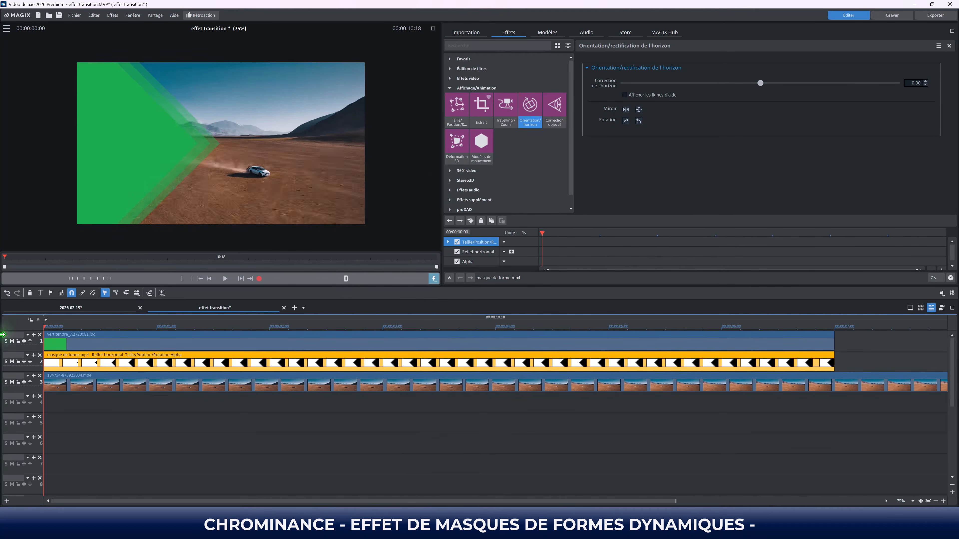
click(209, 278)
click(226, 279)
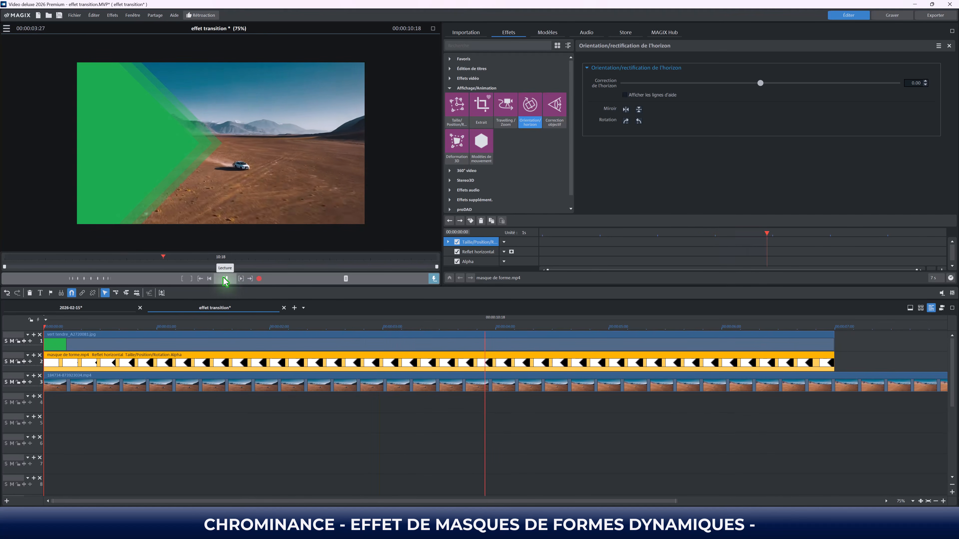
click(226, 279)
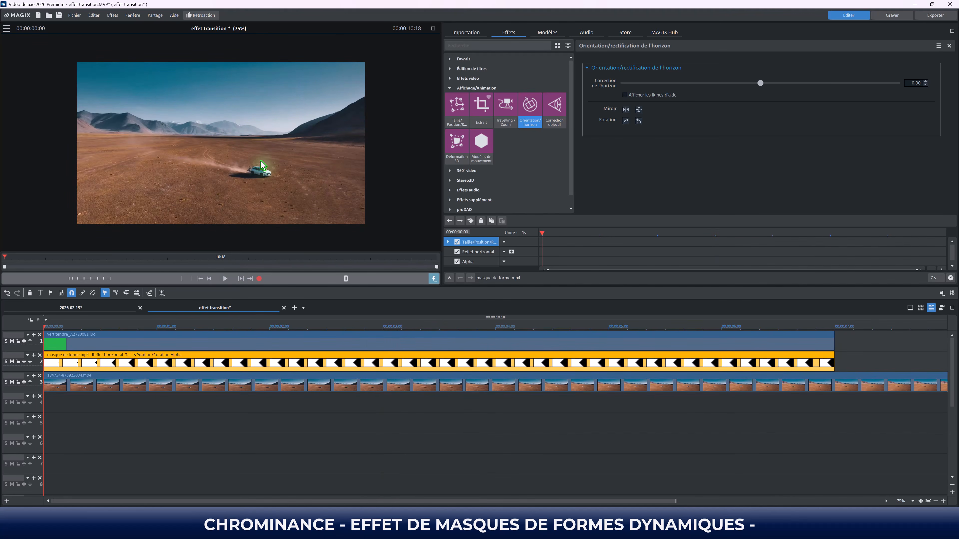
click(228, 278)
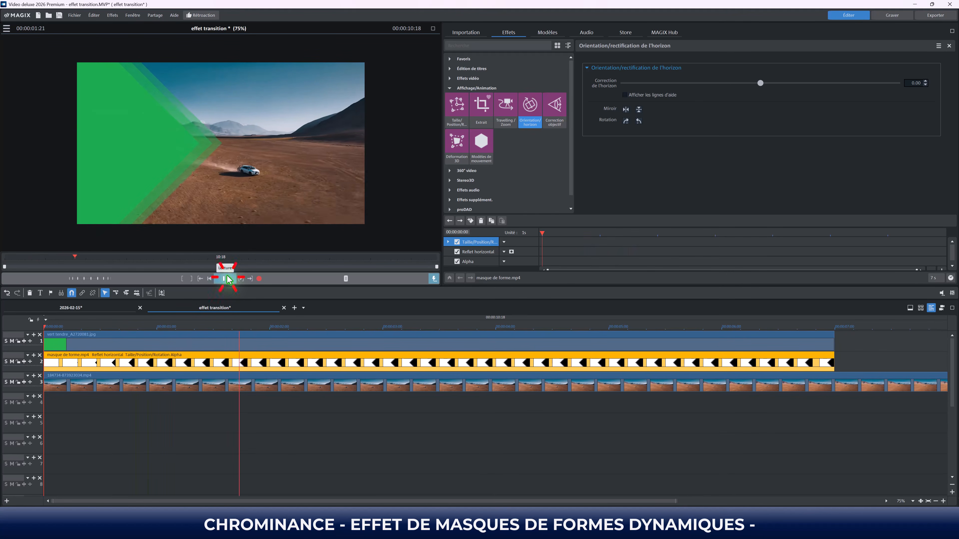
click(229, 279)
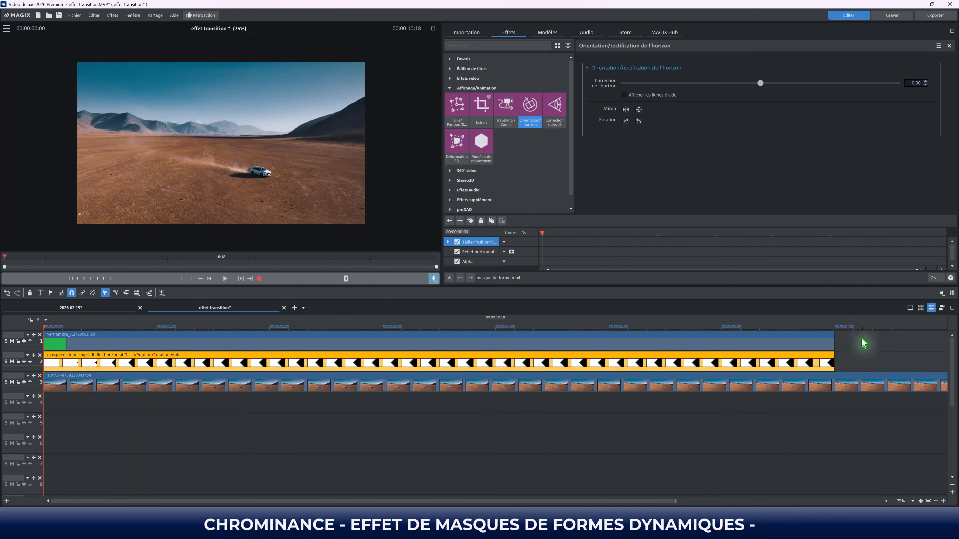
Trim the desert car video on track 3 to end with the mask at 00:00:07:00 and return the playhead to the start
click(834, 328)
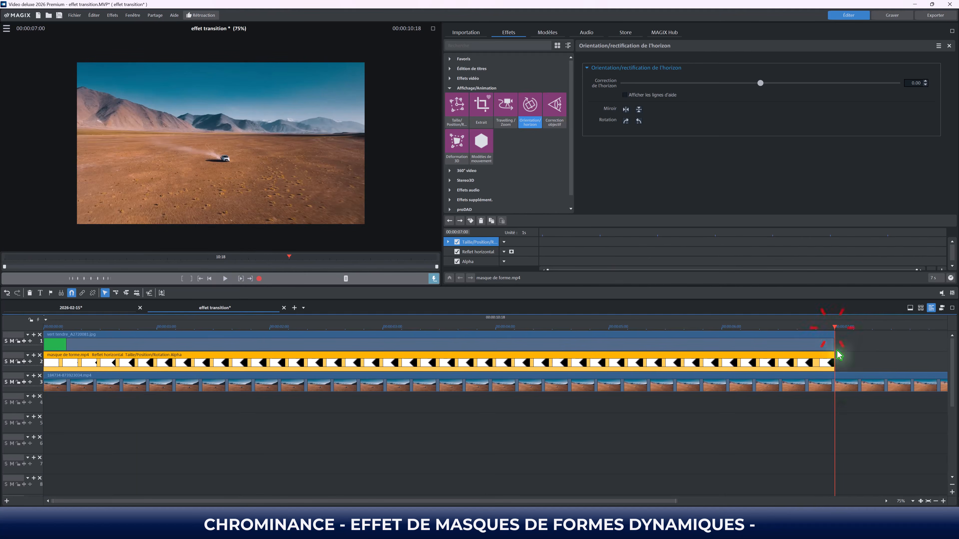
click(851, 388)
key(t)
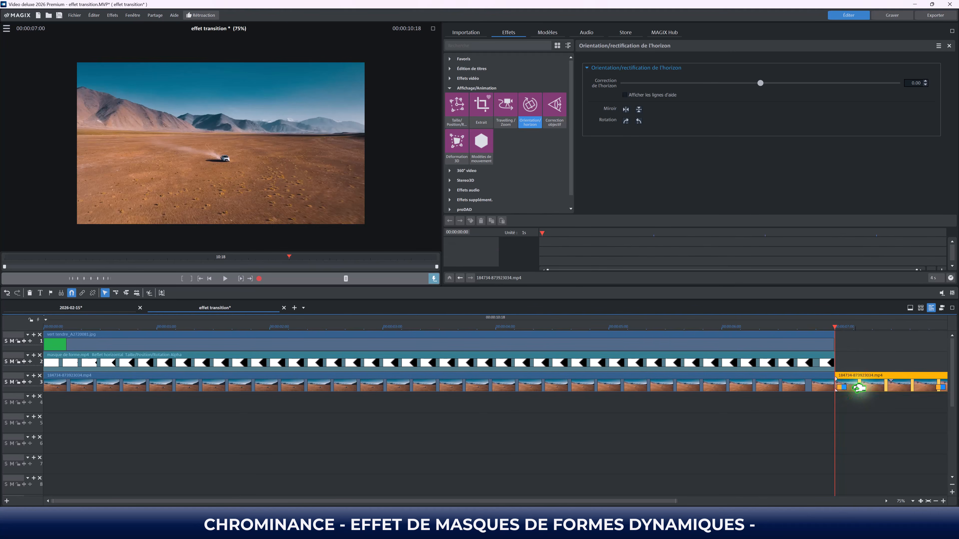
key(Delete)
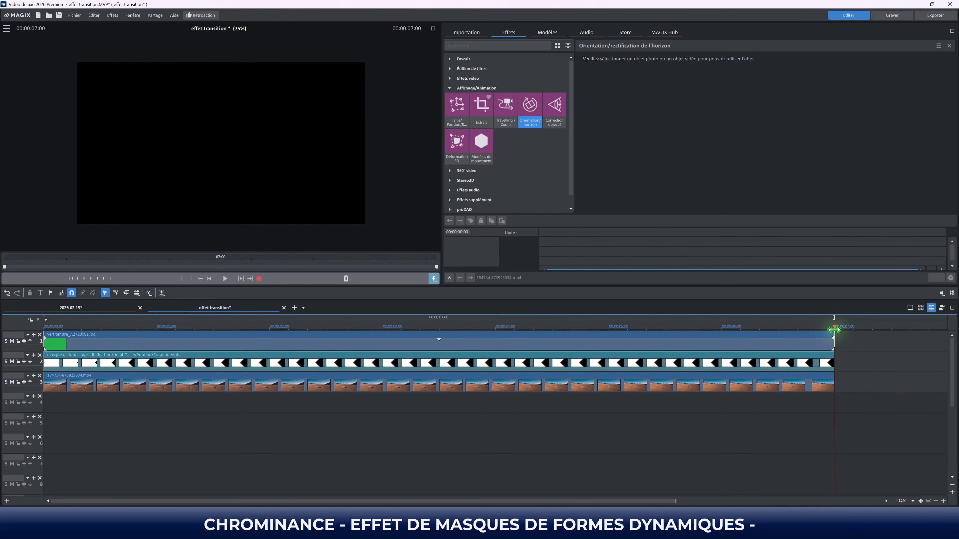
drag(834, 330, 44, 330)
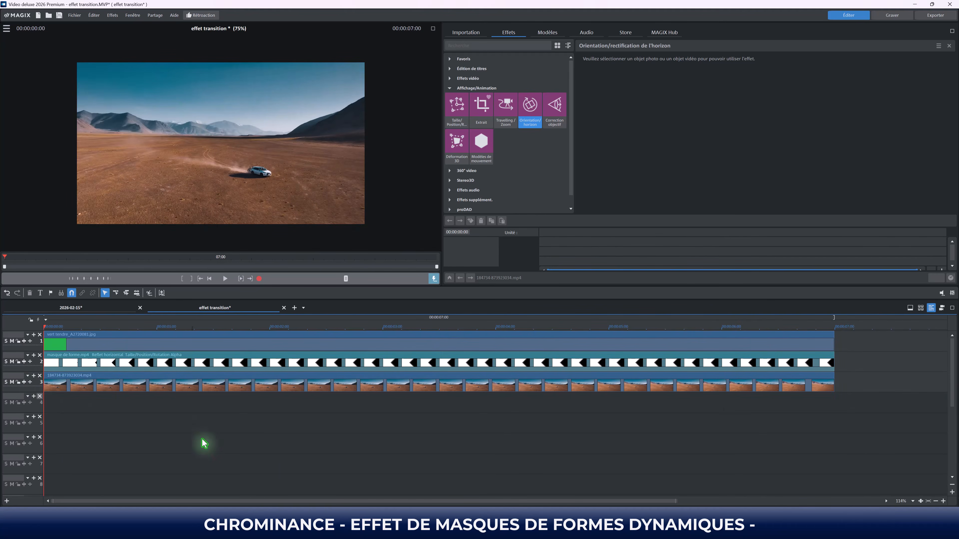
click(217, 439)
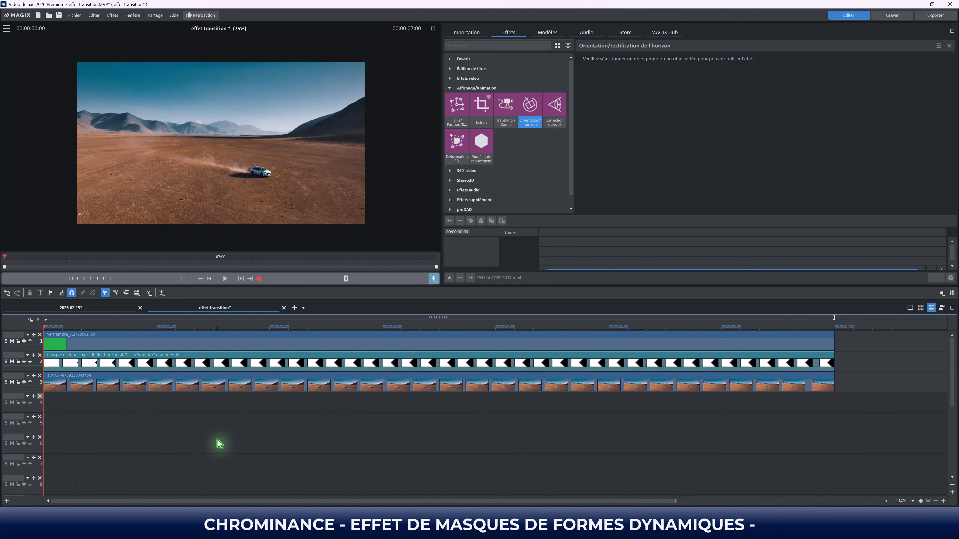